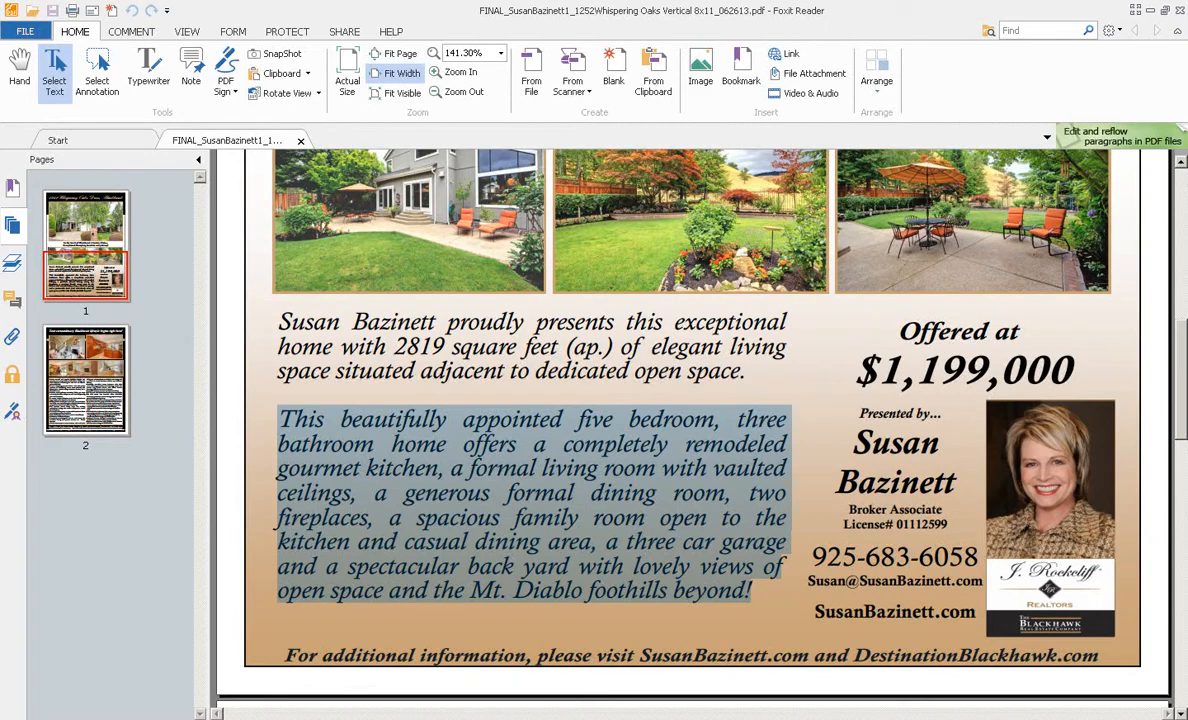
# Step: Hide the page thumbnails and fit the flyer page to the window width in Foxit Reader
pyautogui.click(198, 160)
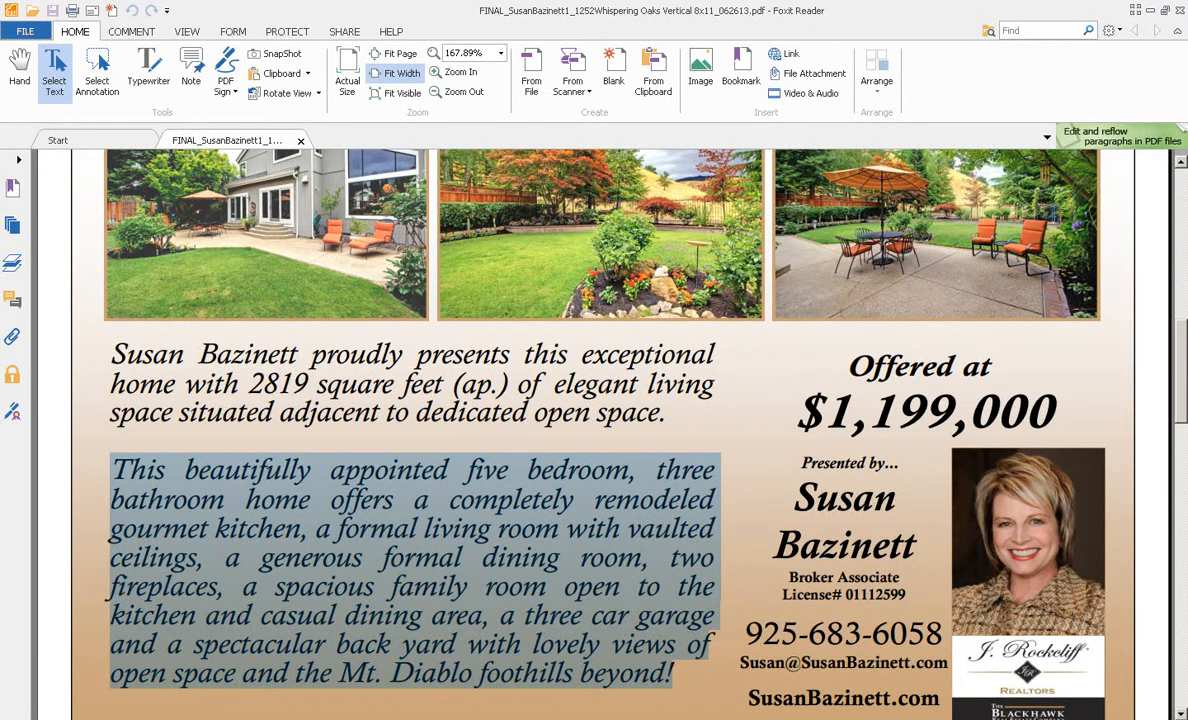
# Step: Scroll the flyer back up to its address heading and front-of-house photo
pyautogui.scroll(10, 600, 430)
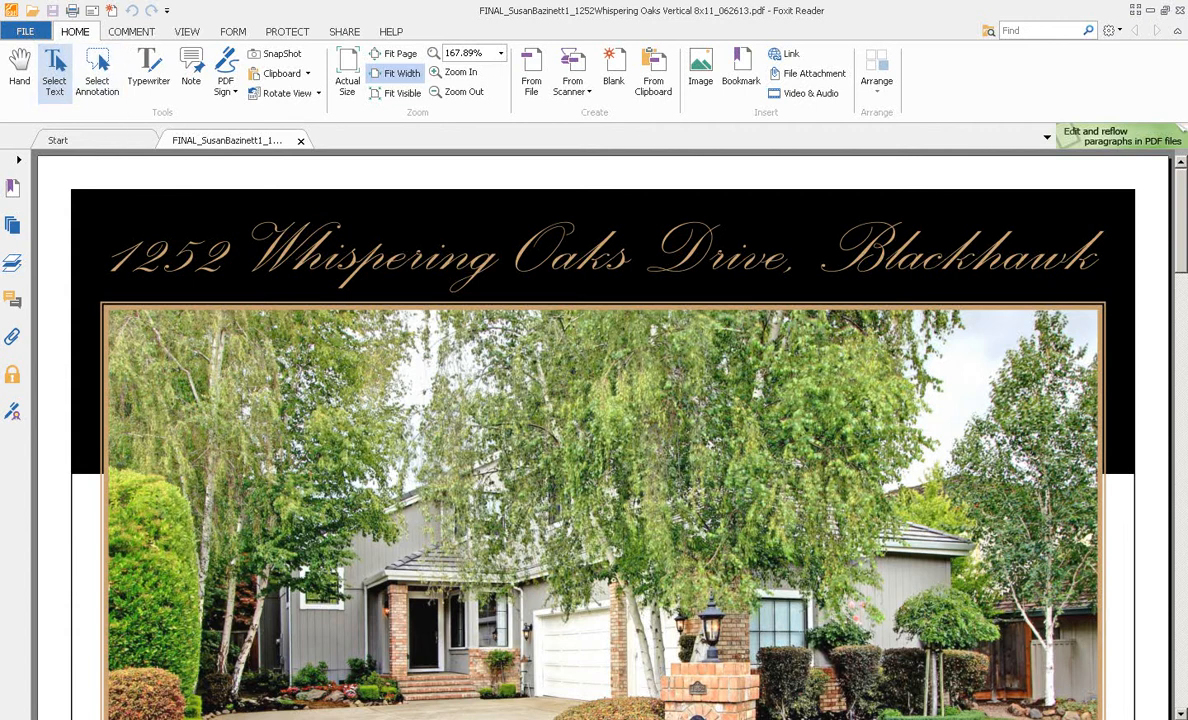
pyautogui.moveTo(80, 185)
pyautogui.mouseDown()
pyautogui.moveTo(578, 268)
pyautogui.moveTo(1073, 272)
pyautogui.mouseUp()
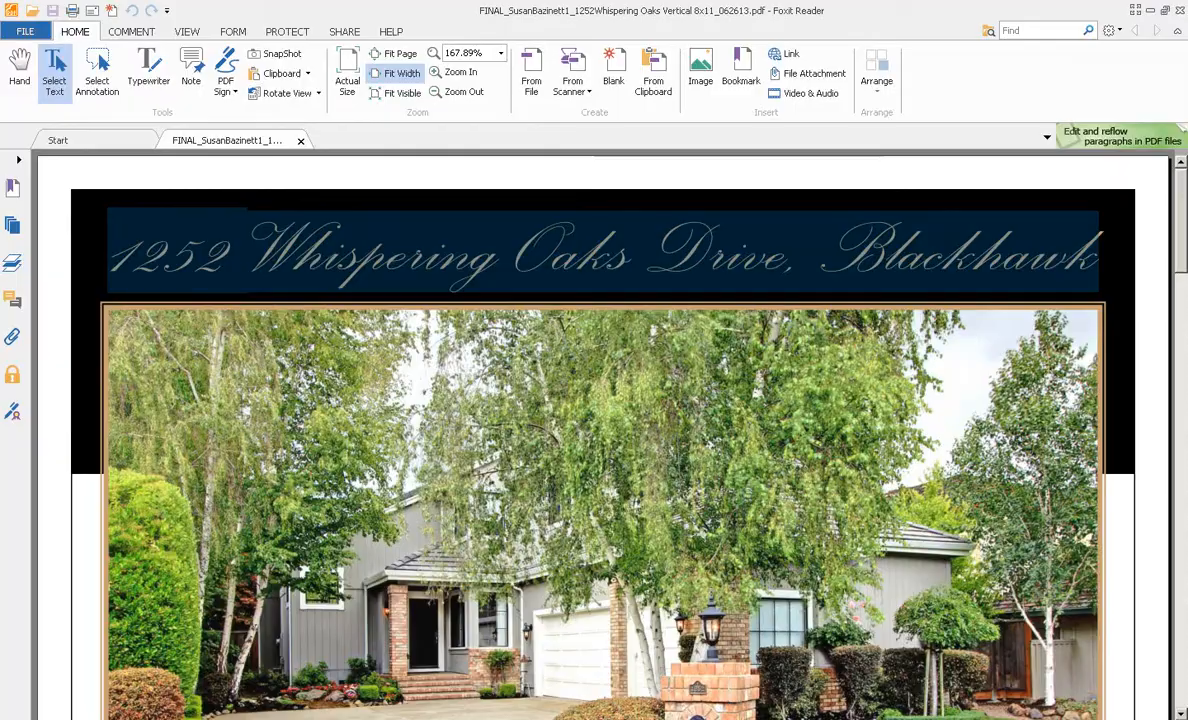
pyautogui.hotkey('alt', 'Tab')
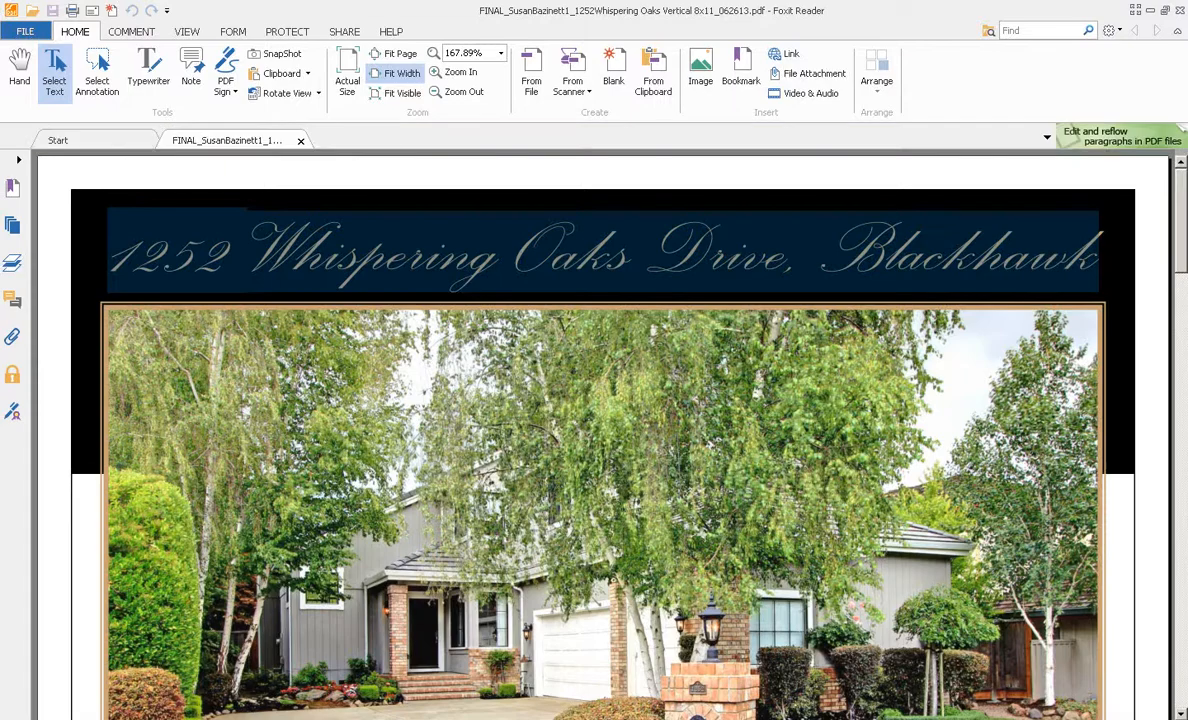
pyautogui.scroll(-3, 600, 400)
pyautogui.scroll(-3, 600, 430)
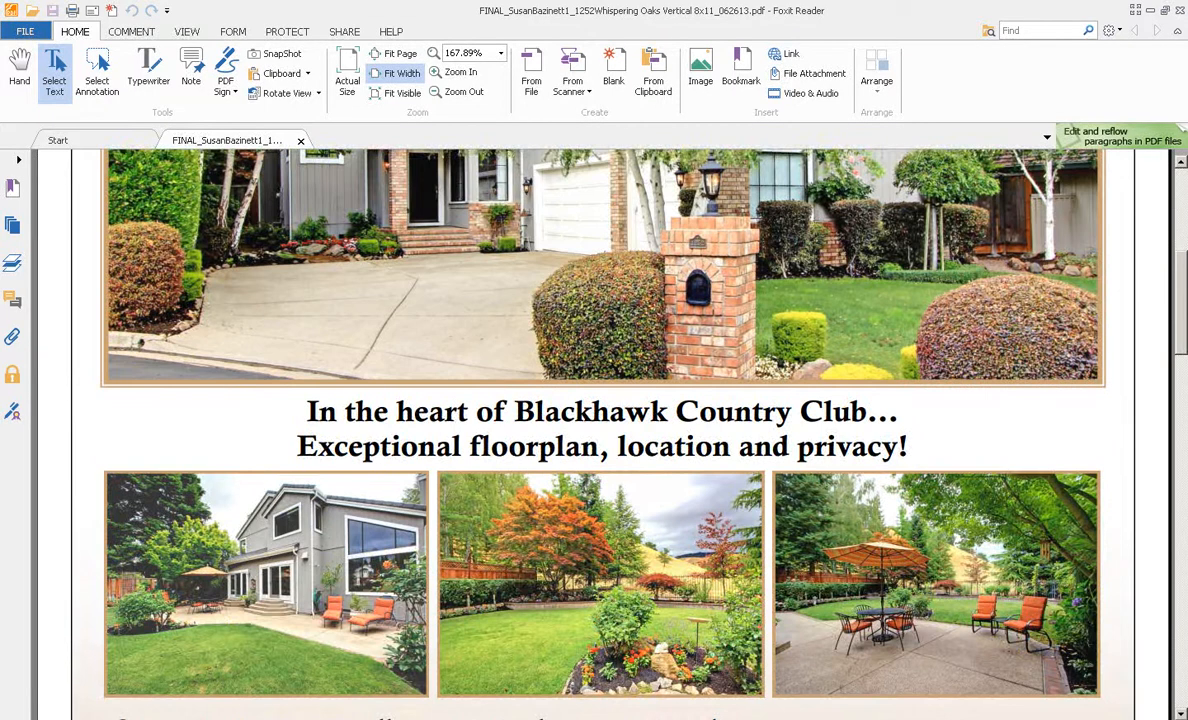
pyautogui.scroll(-10, 600, 430)
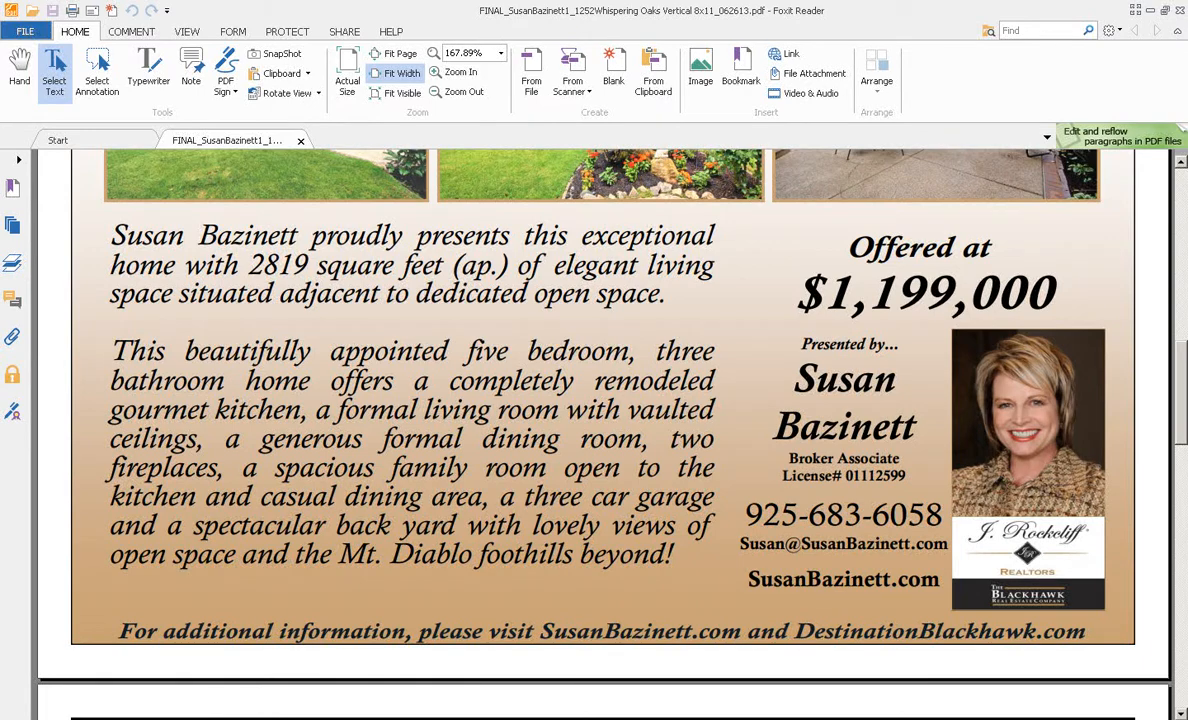
pyautogui.hotkey('alt', 'Tab')
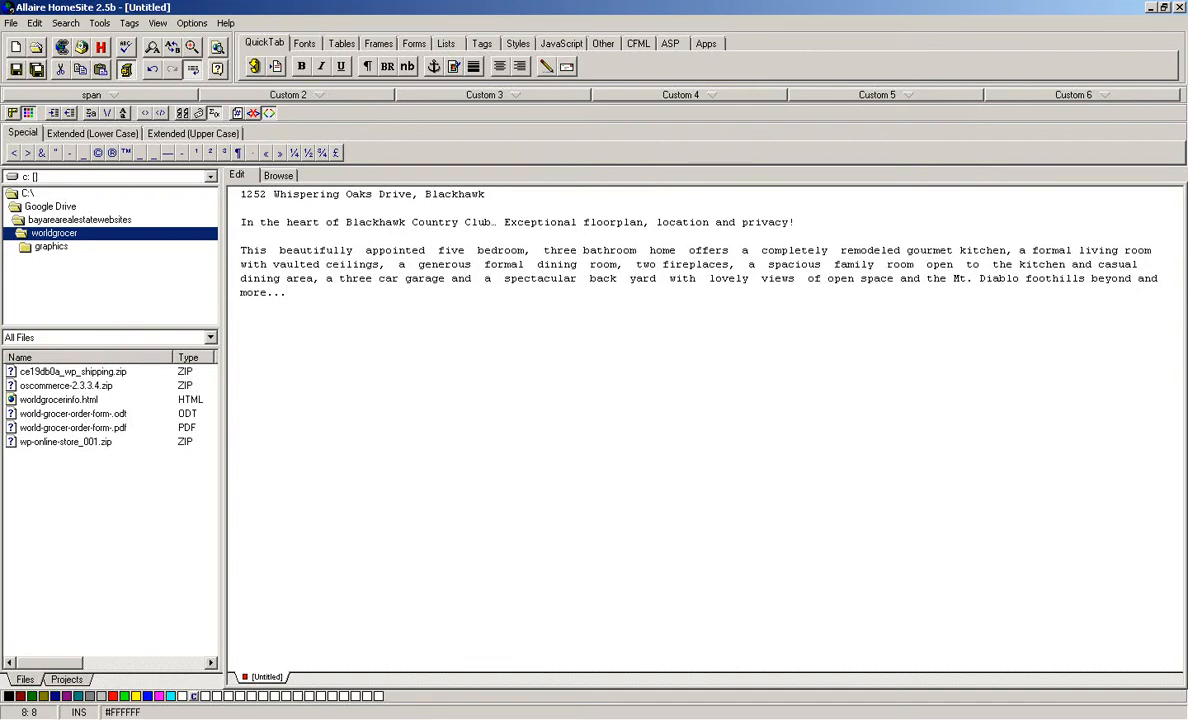
pyautogui.hotkey('alt', 'Tab')
pyautogui.scroll(10, 600, 400)
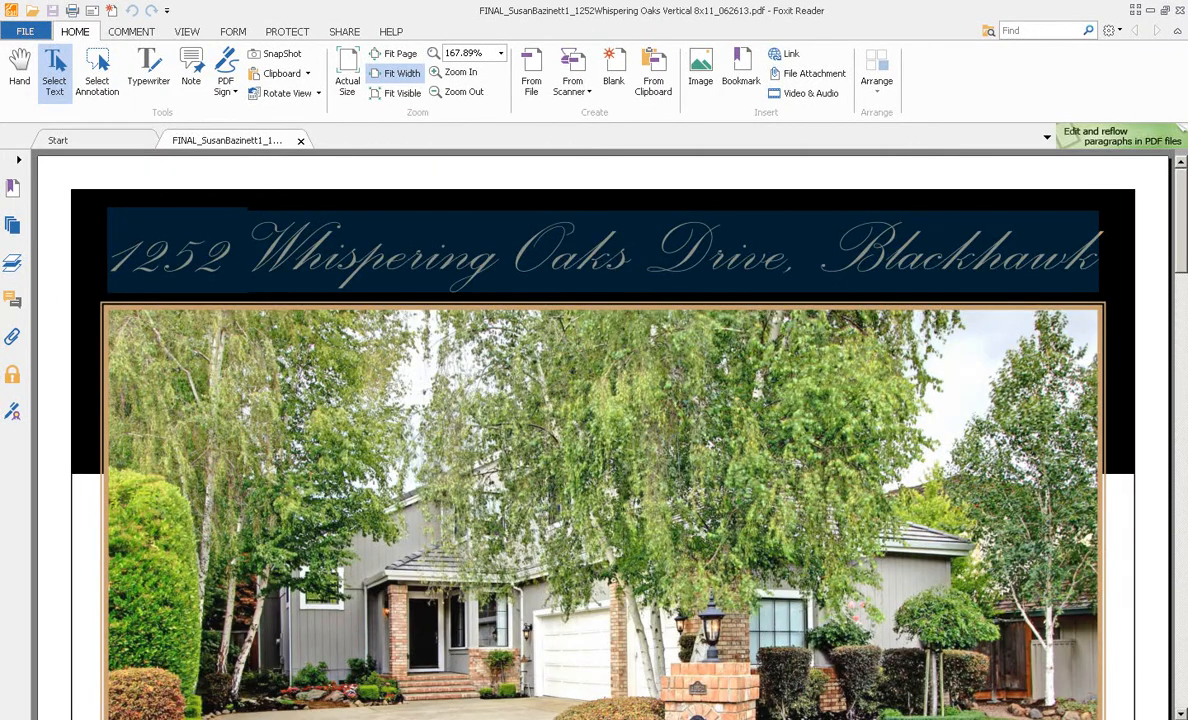
# Step: Snapshot flyer page 1 and paste it into PhotoImpact as a new image
pyautogui.click(276, 53)
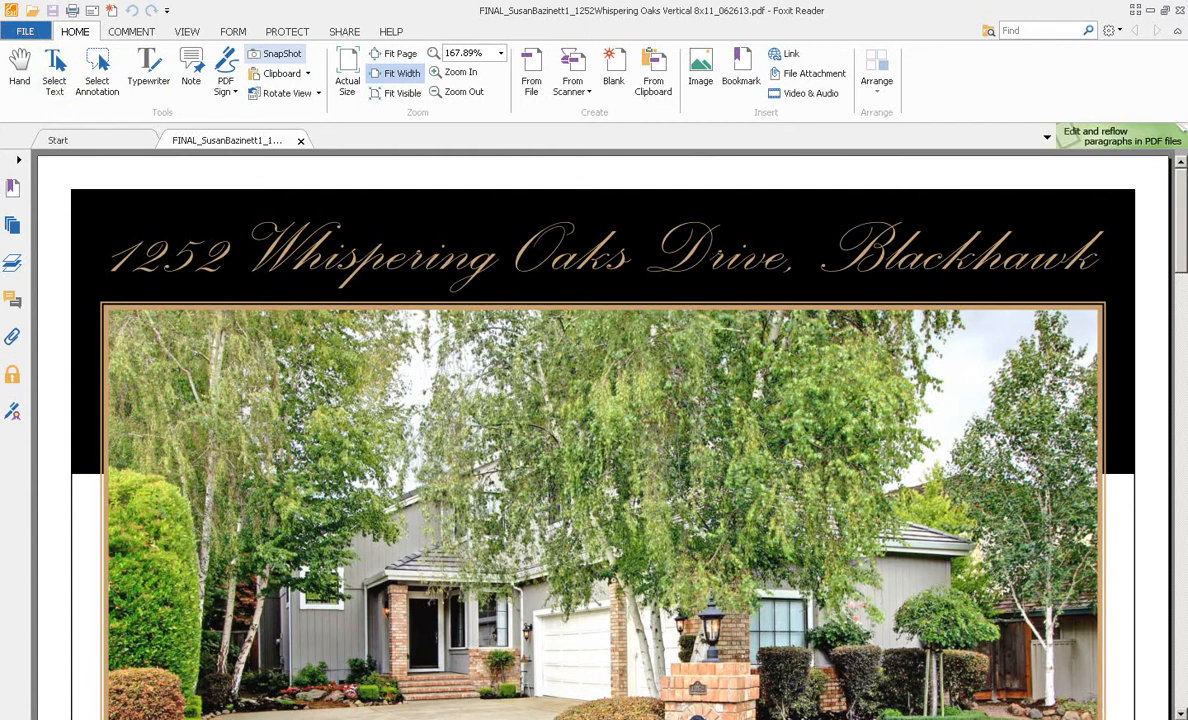
pyautogui.hotkey('ctrl', 'a')
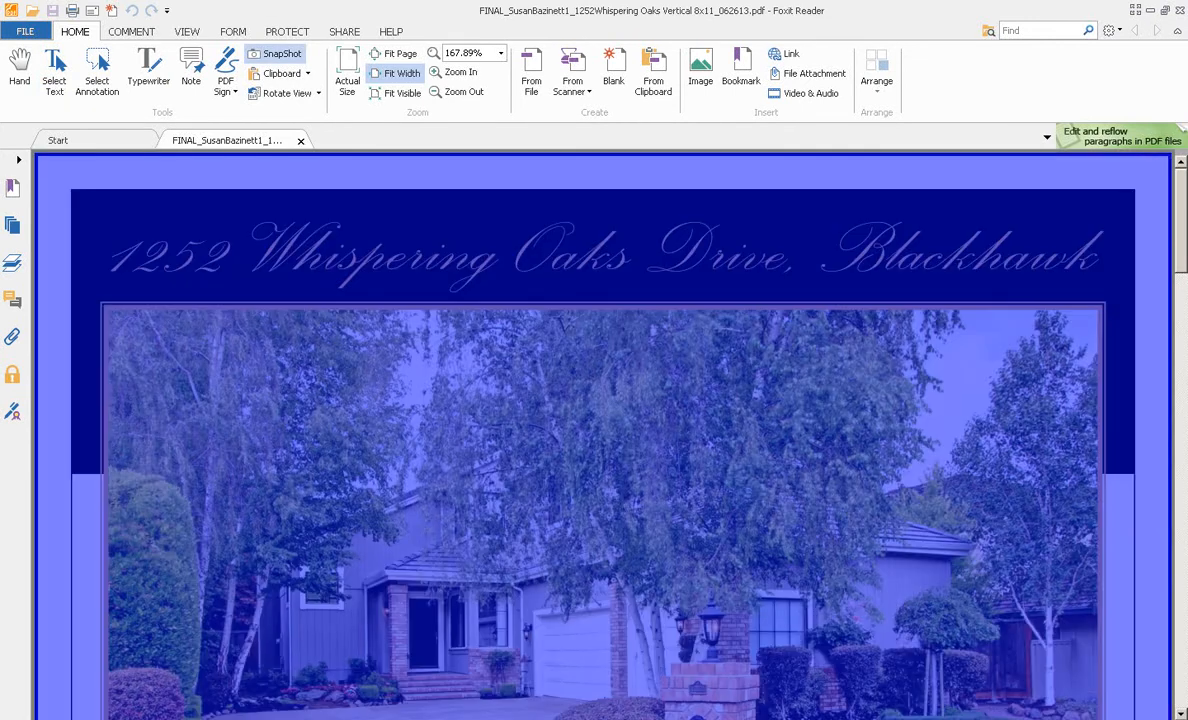
pyautogui.hotkey('alt', 'Tab')
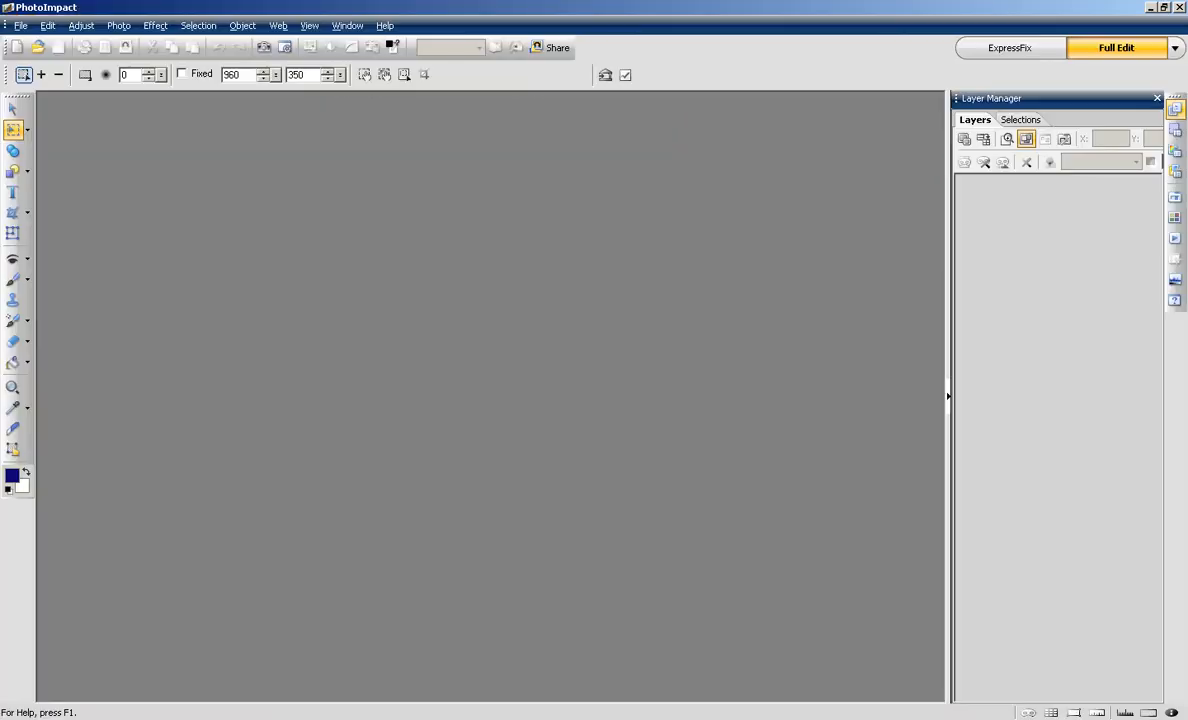
pyautogui.click(48, 26)
pyautogui.moveTo(73, 165)
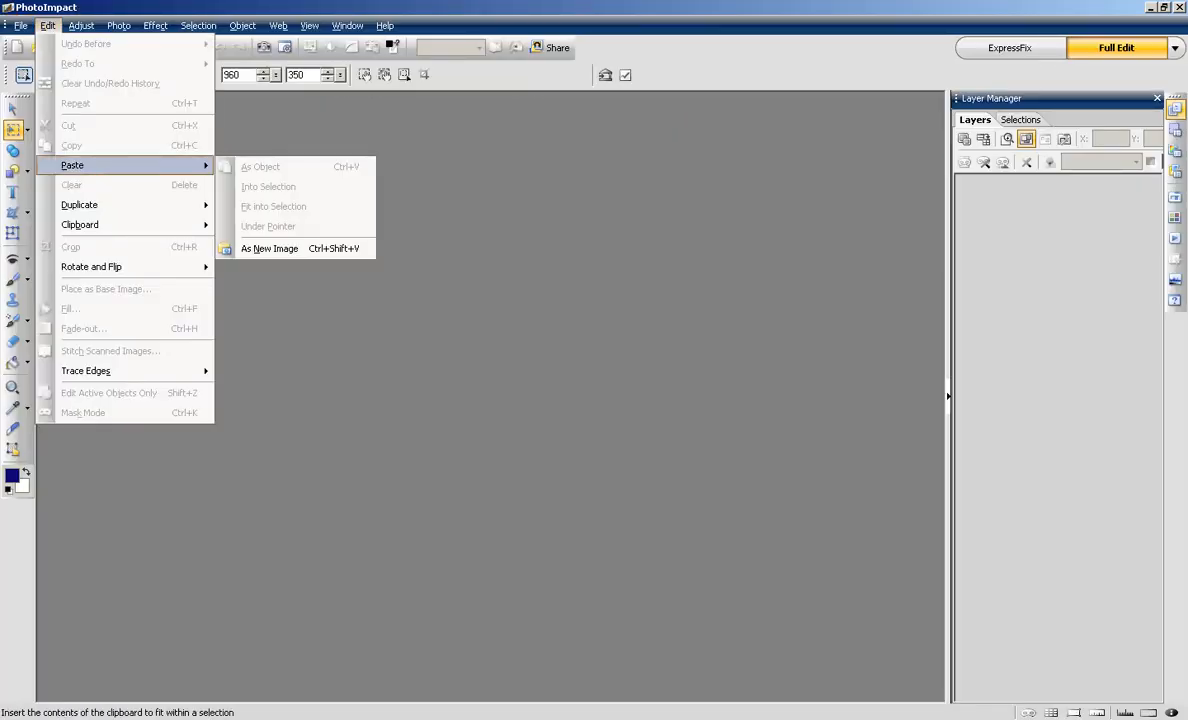
pyautogui.click(269, 248)
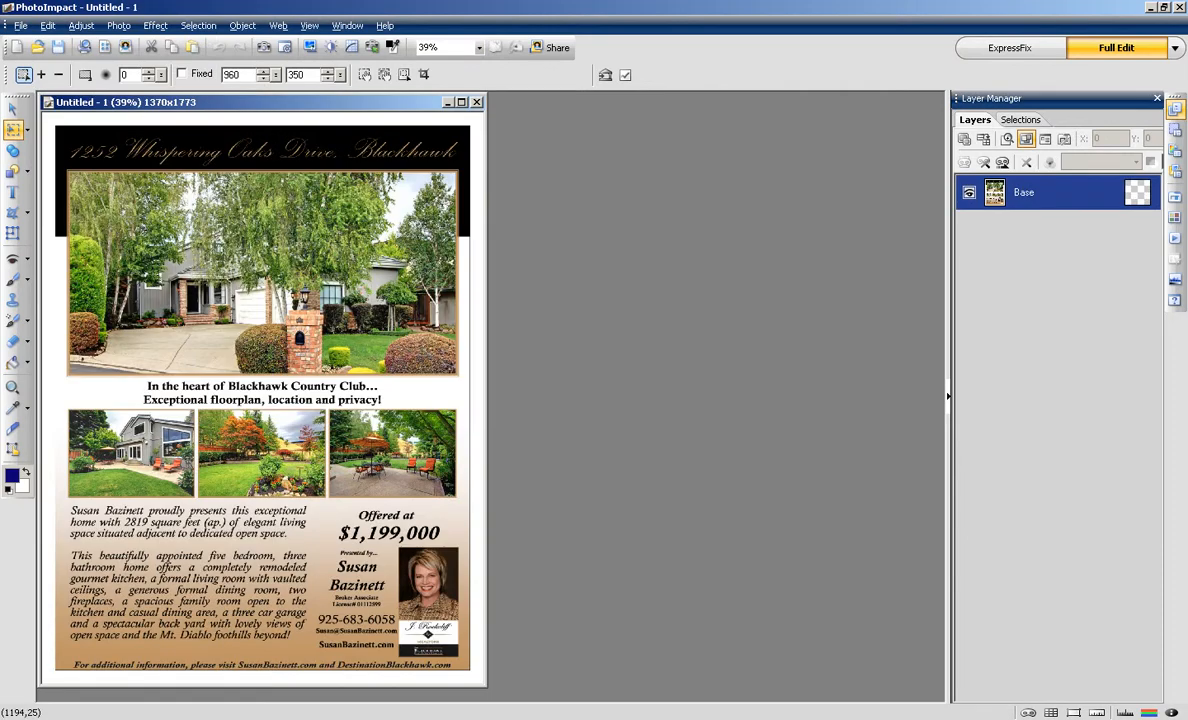
pyautogui.moveTo(400, 102); pyautogui.dragTo(553, 107)
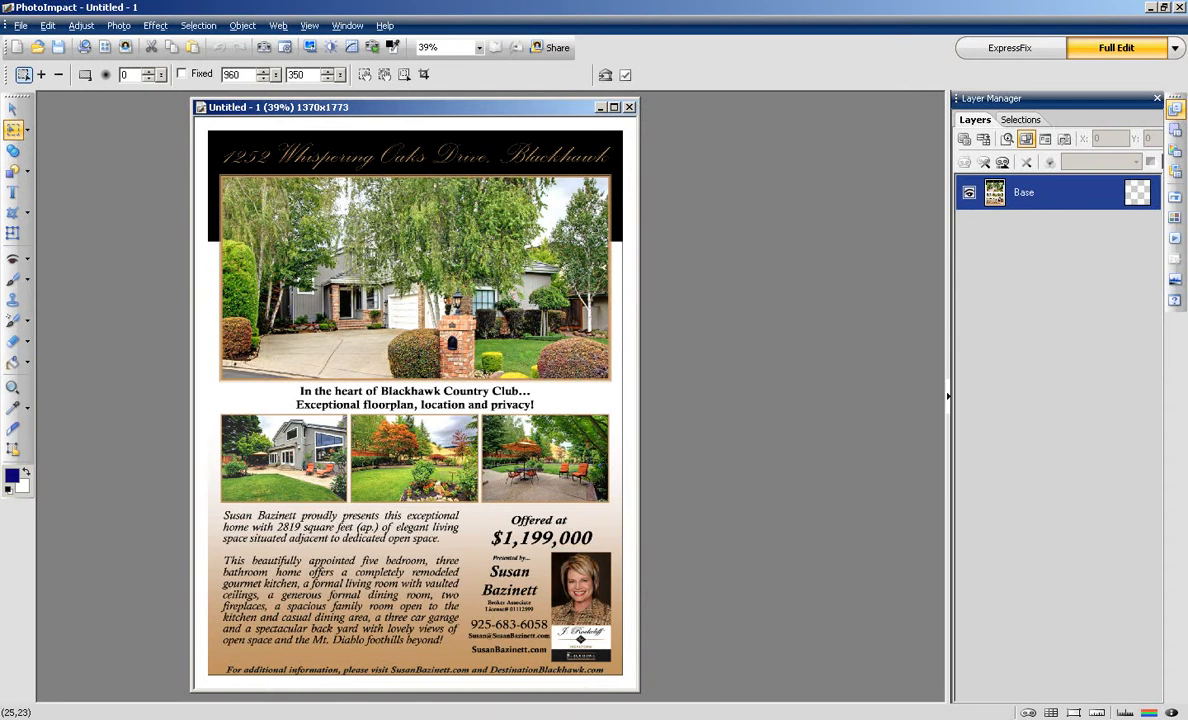
# Step: Crop the image to the flyer inside its white margin, leaving 1322x1724 pixels
pyautogui.moveTo(204, 125); pyautogui.dragTo(629, 680)
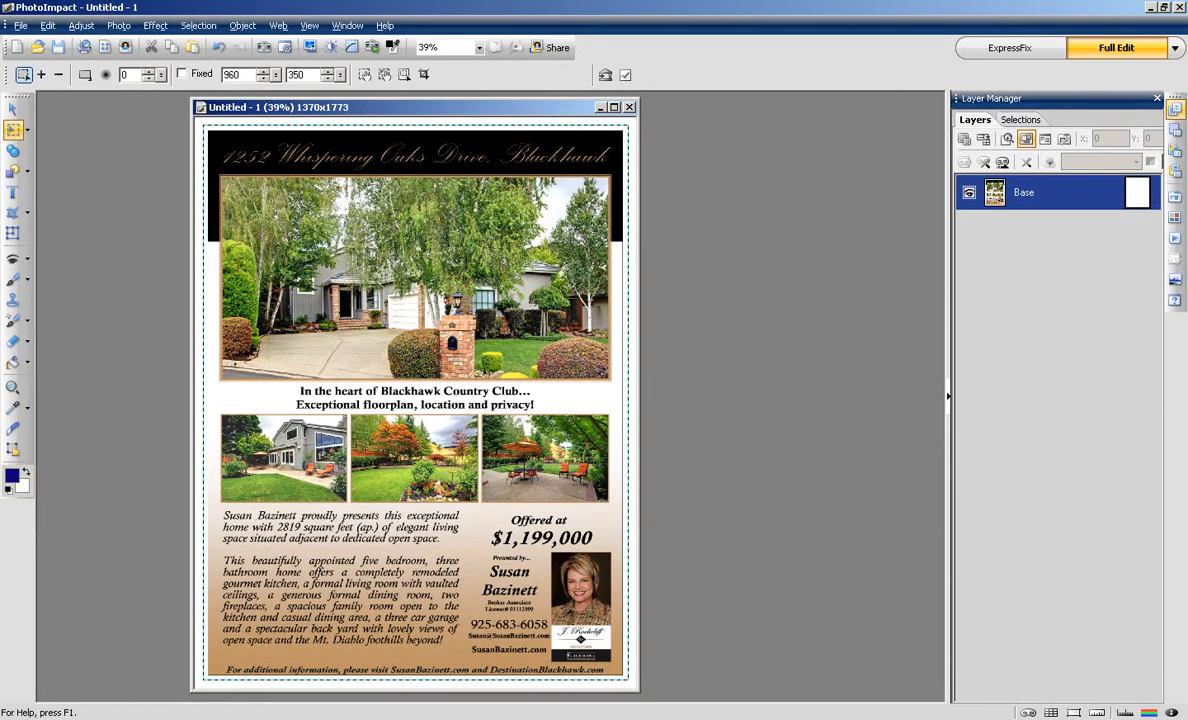
pyautogui.click(47, 26)
pyautogui.click(74, 247)
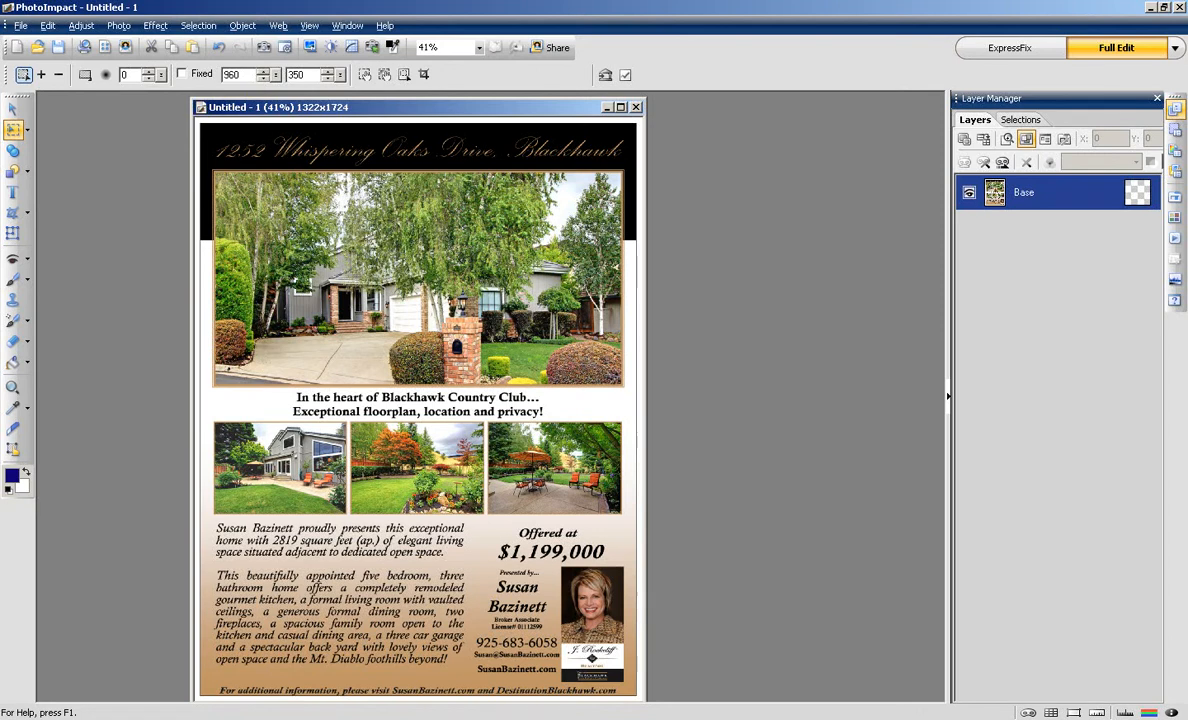
pyautogui.moveTo(390, 107); pyautogui.dragTo(330, 108)
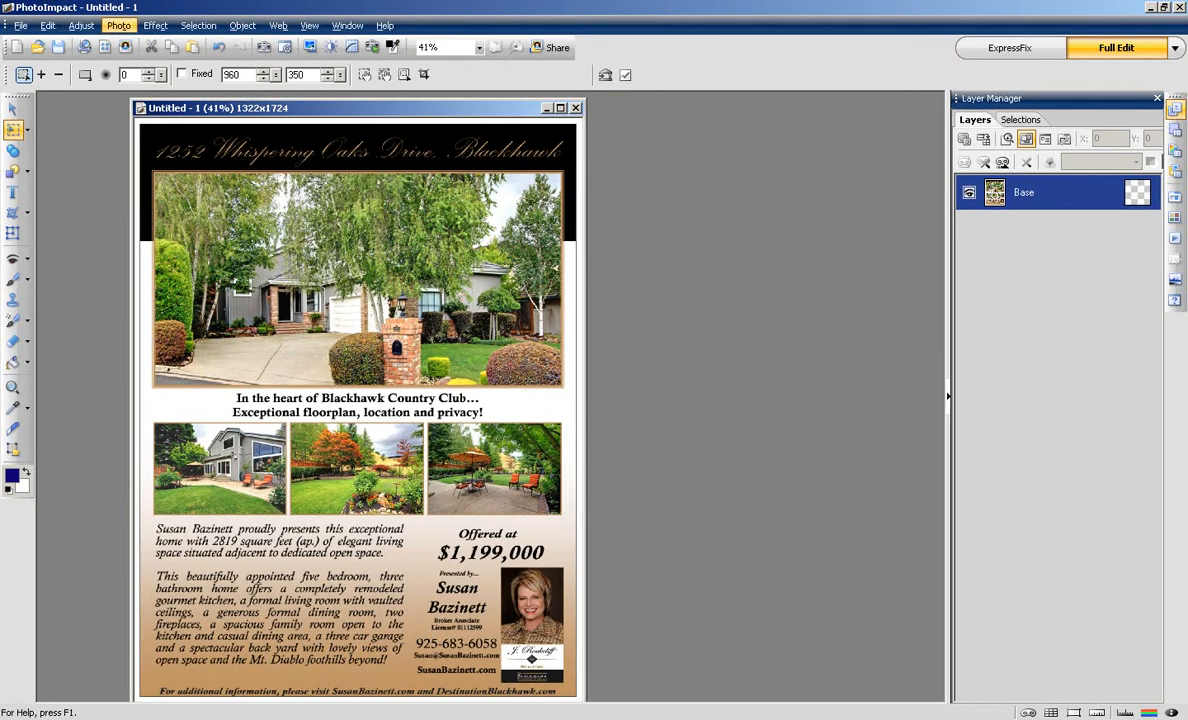
# Step: Resize the flyer image to 900 pixels wide, giving 900x1174
pyautogui.click(81, 25)
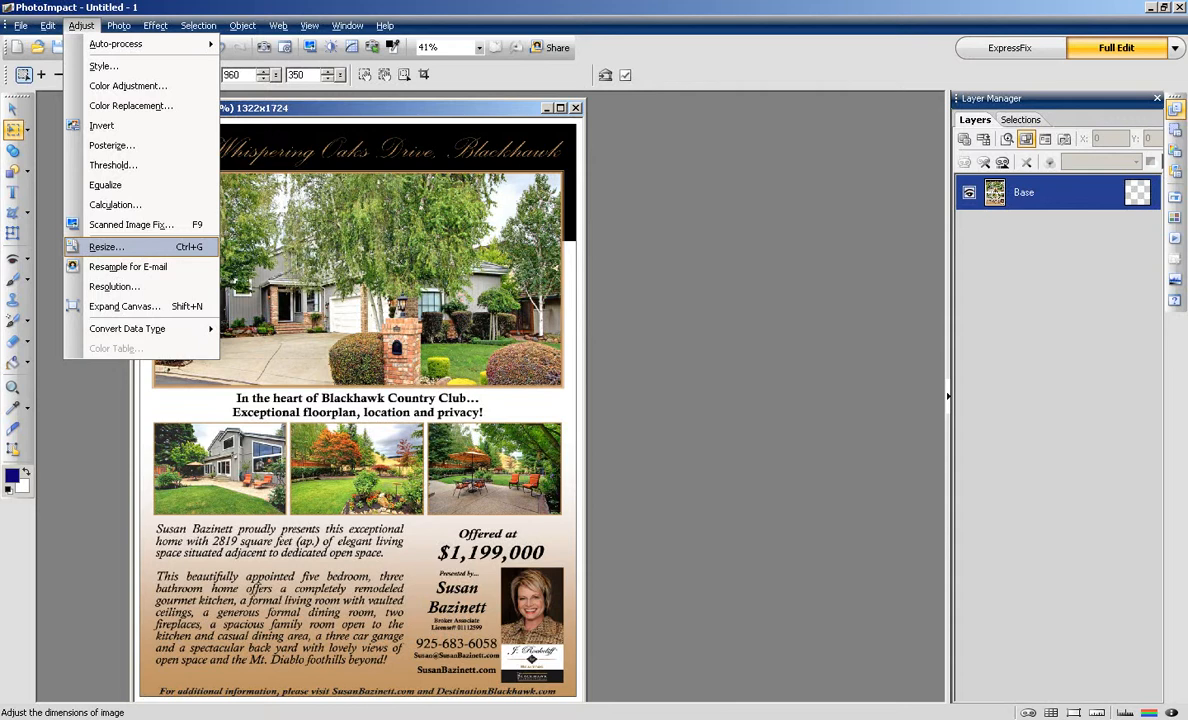
pyautogui.click(106, 246)
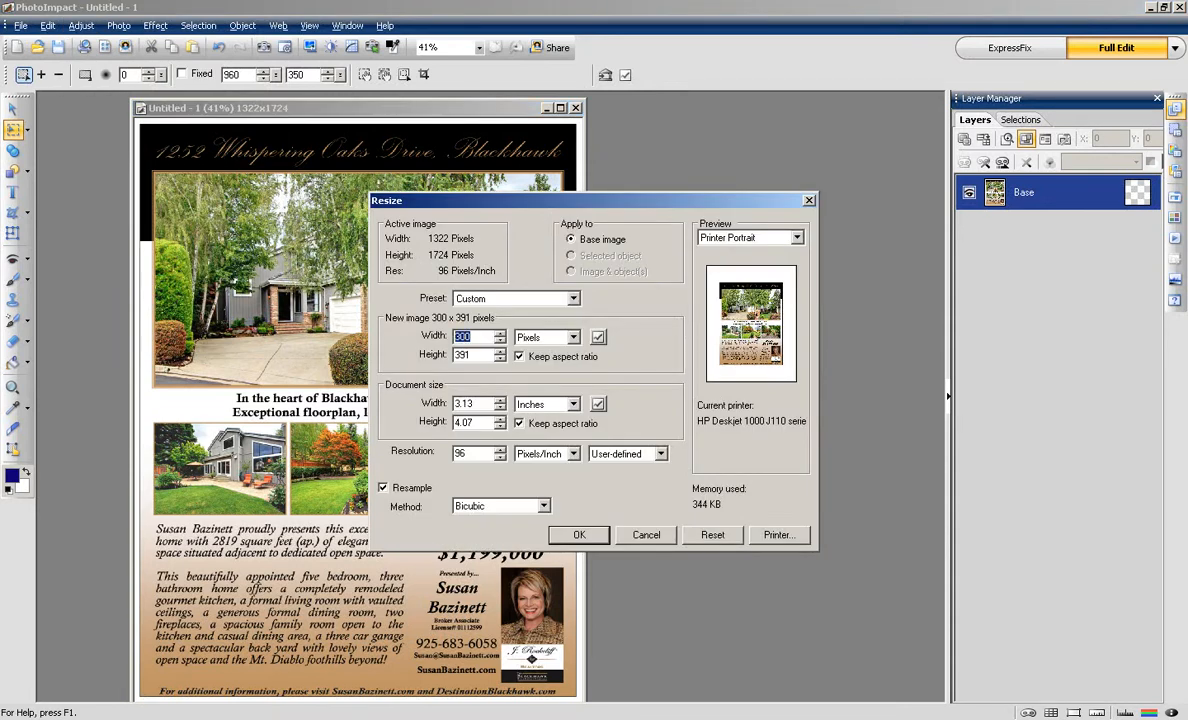
pyautogui.write('900')
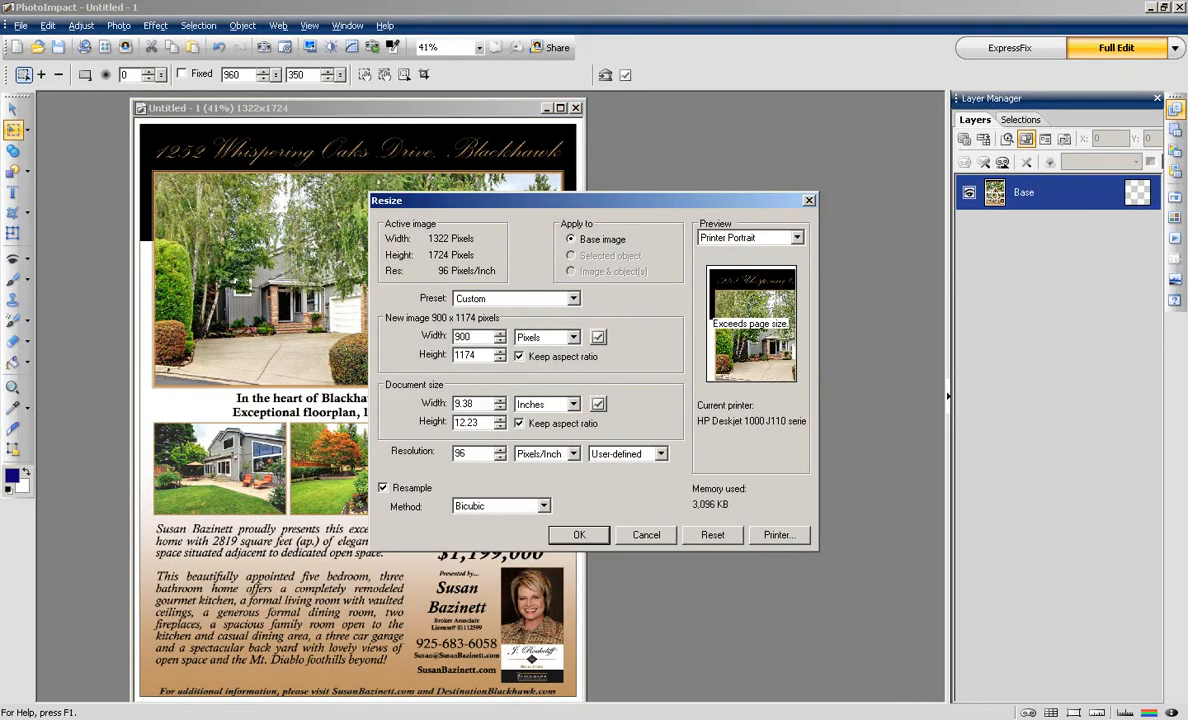
pyautogui.press('Return')
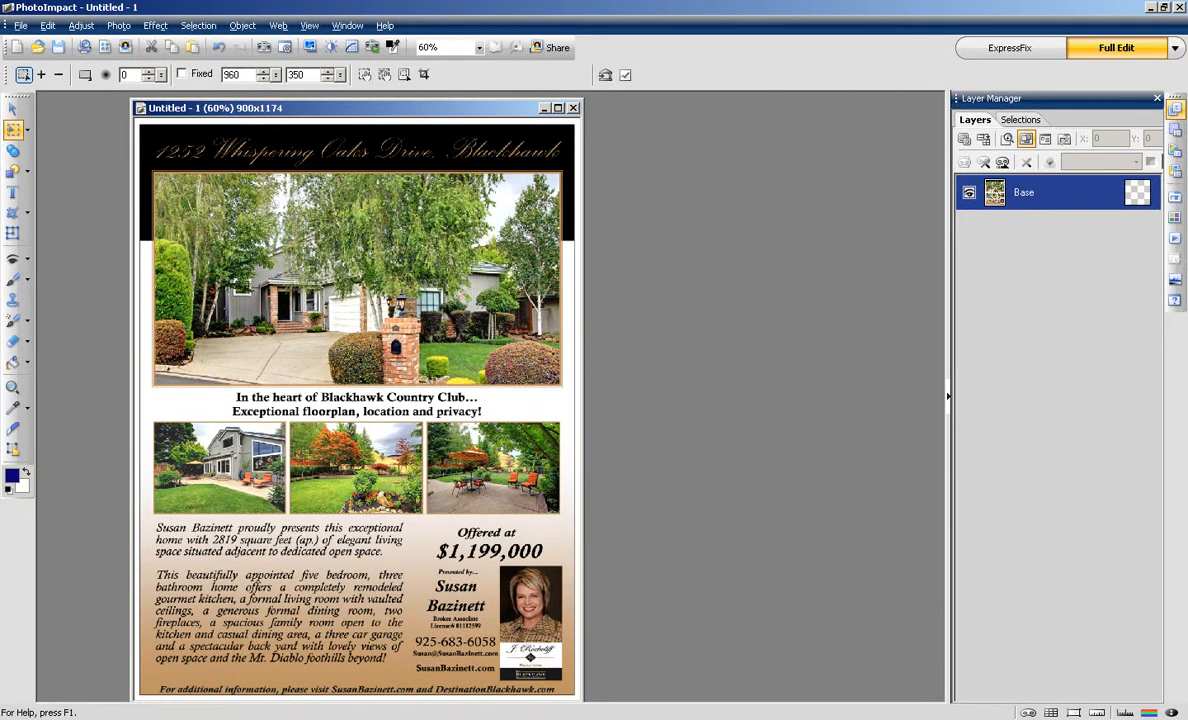
pyautogui.moveTo(358, 108); pyautogui.dragTo(352, 106)
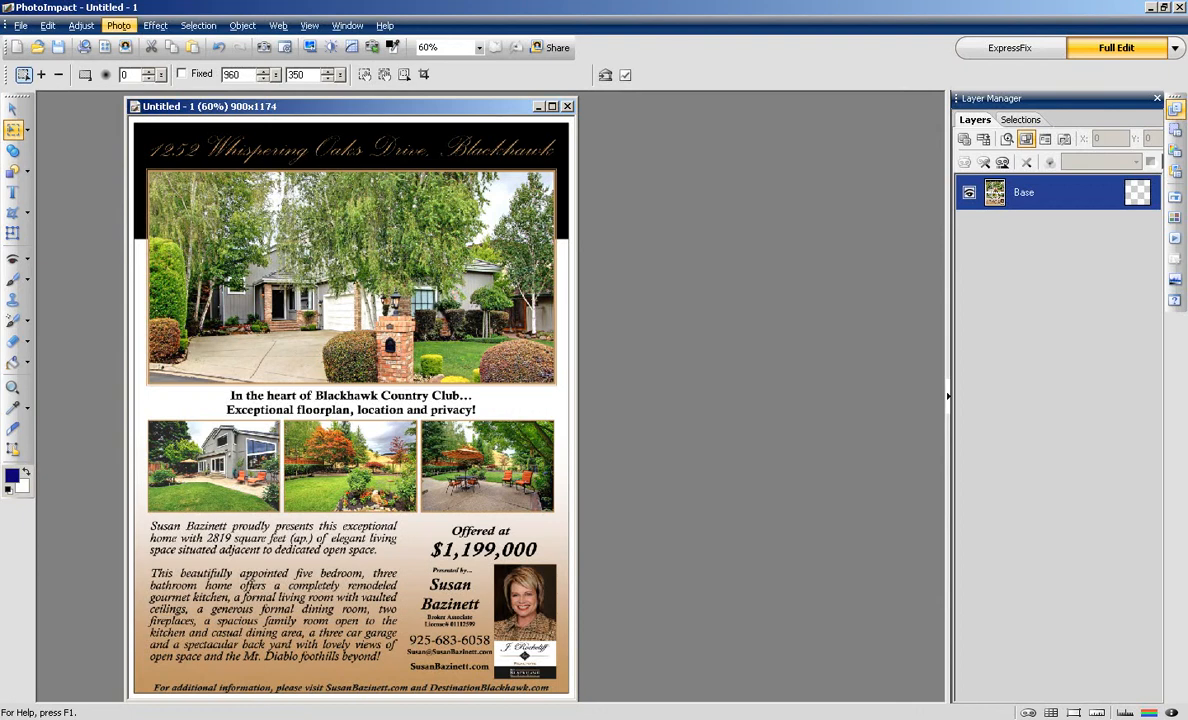
# Step: Sharpen the flyer slightly with a Photo > Focus sample
pyautogui.click(118, 25)
pyautogui.click(143, 105)
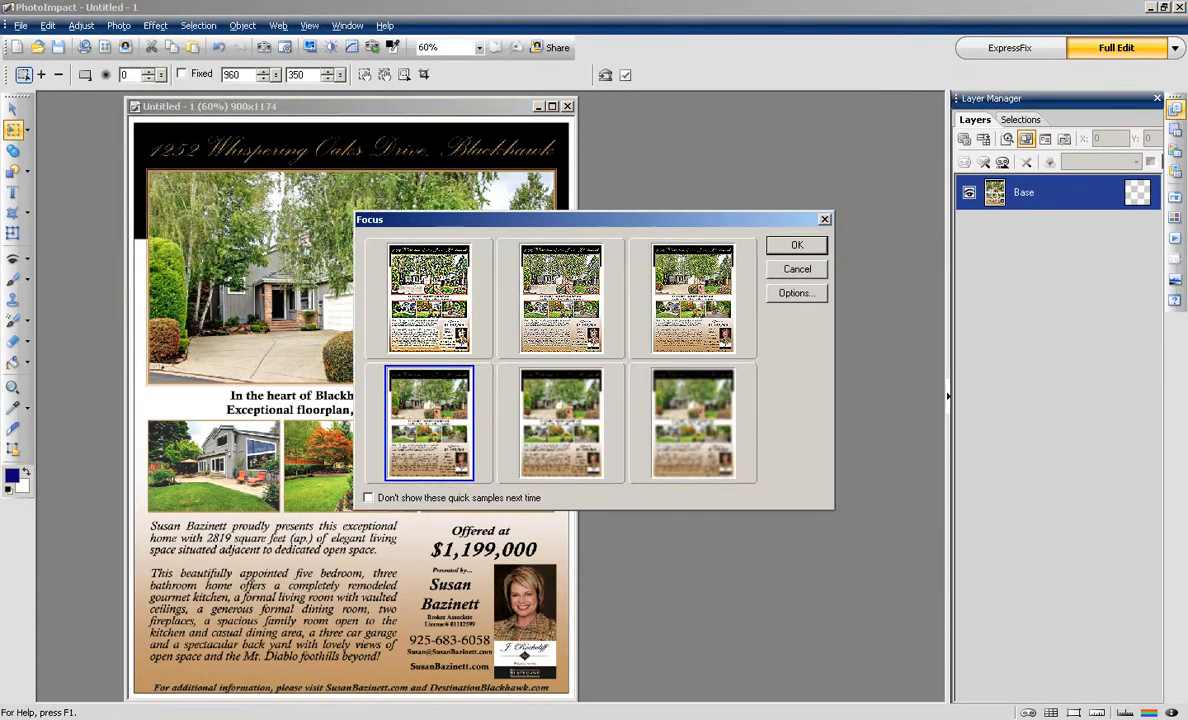
pyautogui.click(643, 277)
pyautogui.click(745, 244)
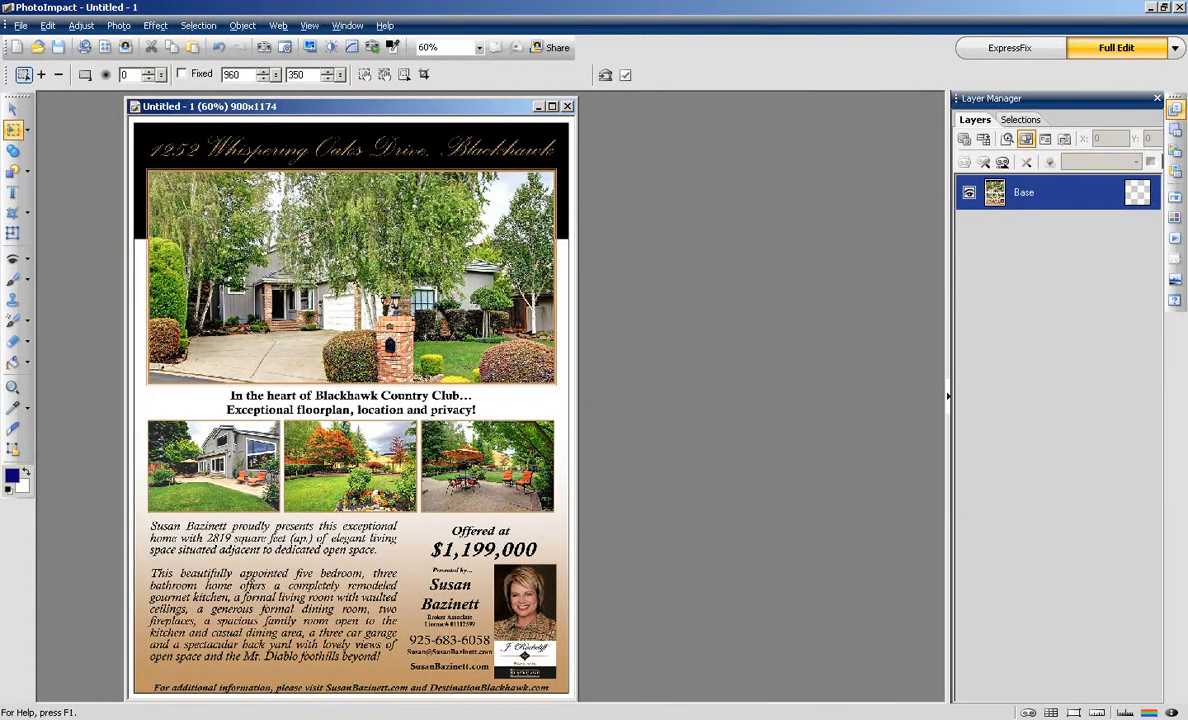
pyautogui.moveTo(350, 106); pyautogui.dragTo(369, 103)
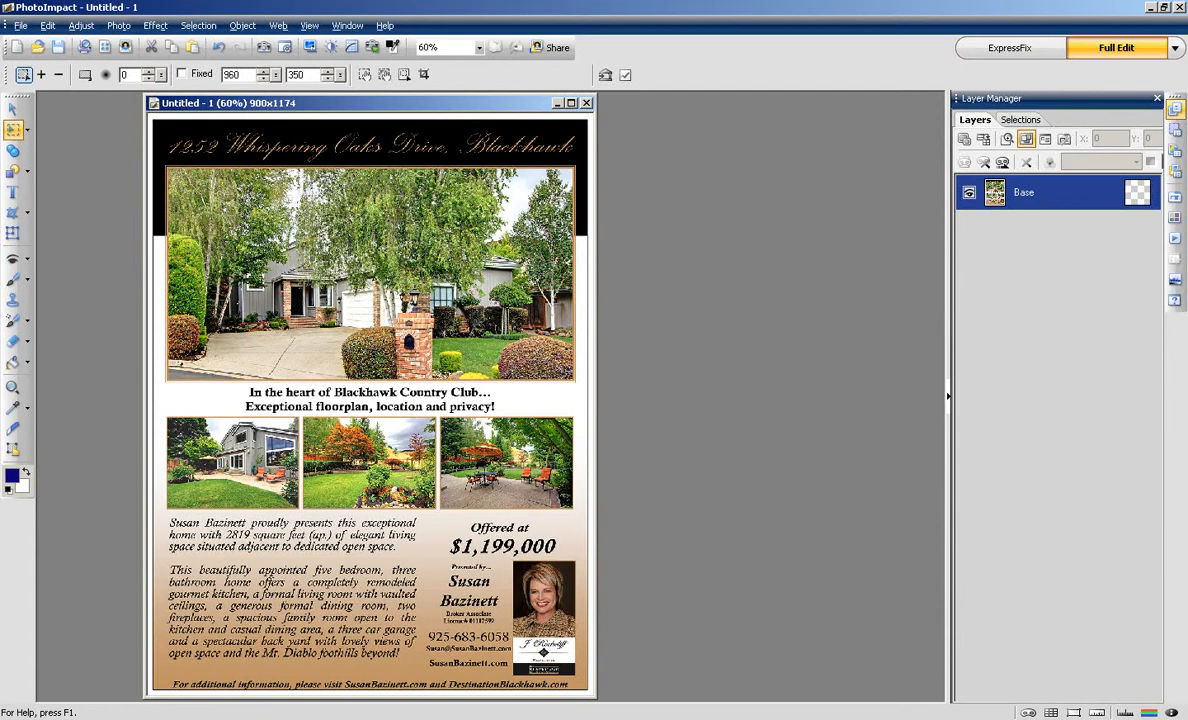
# Step: Lower the JPEG quality in the web image optimizer to shrink the flyer file
pyautogui.moveTo(350, 103); pyautogui.dragTo(348, 106)
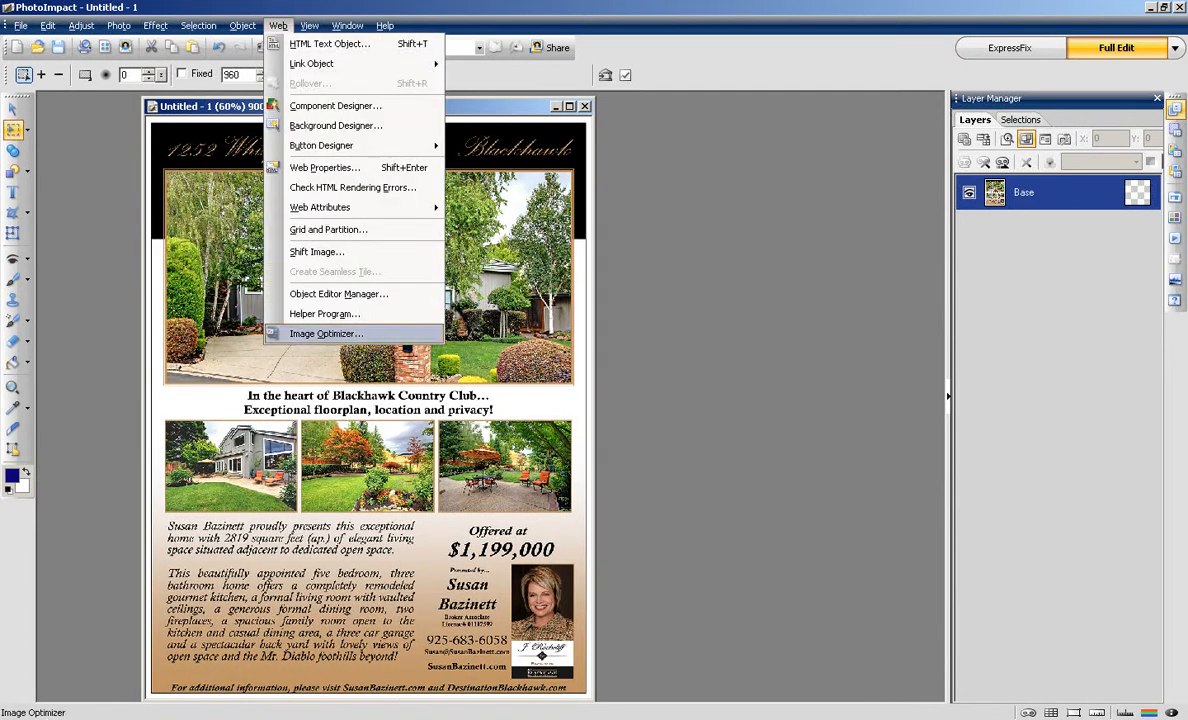
pyautogui.click(326, 333)
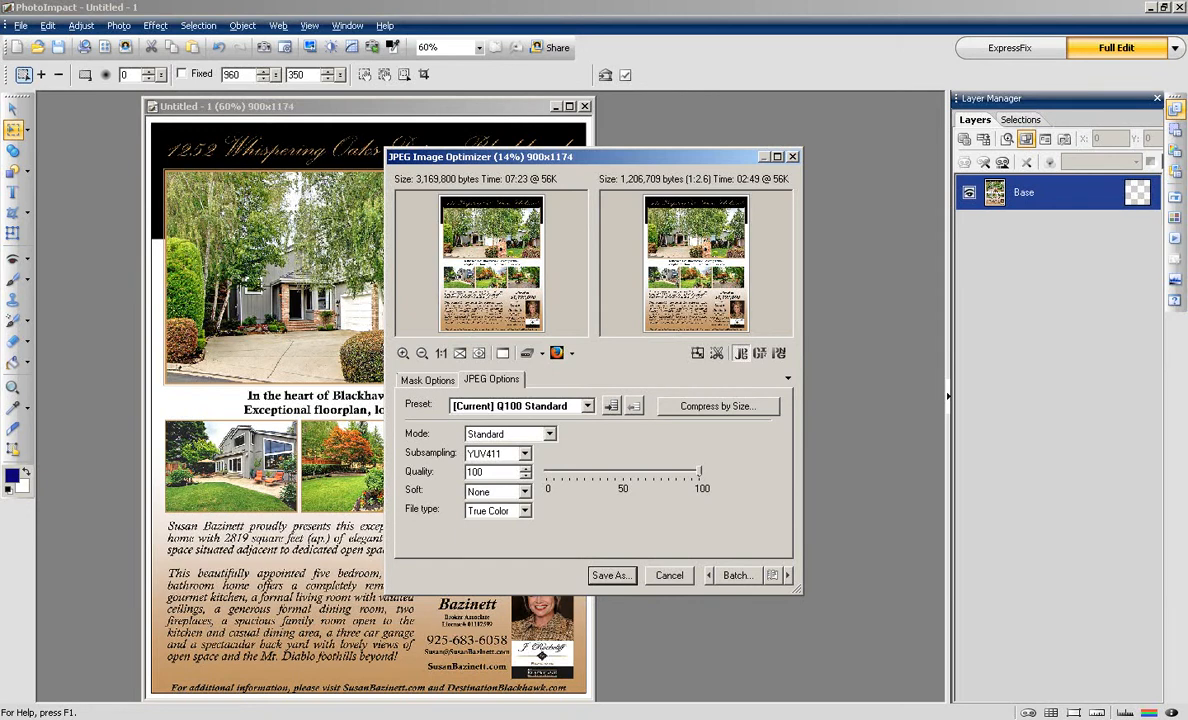
pyautogui.moveTo(700, 471); pyautogui.dragTo(661, 471)
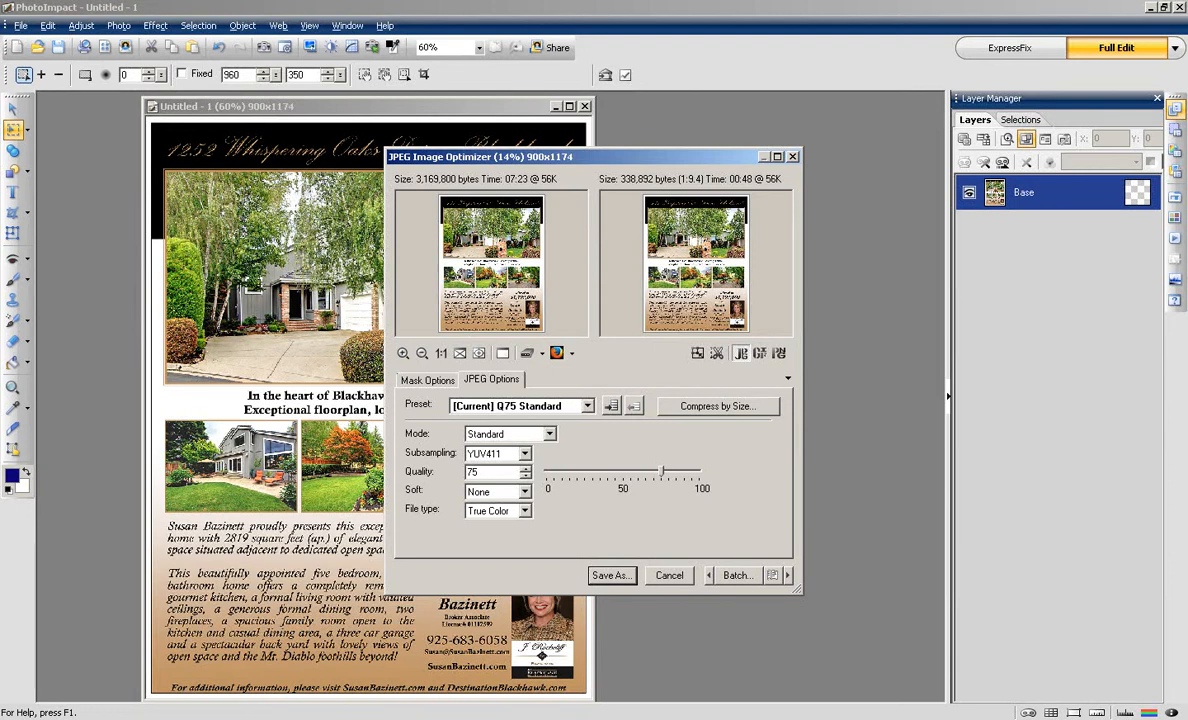
pyautogui.click(612, 575)
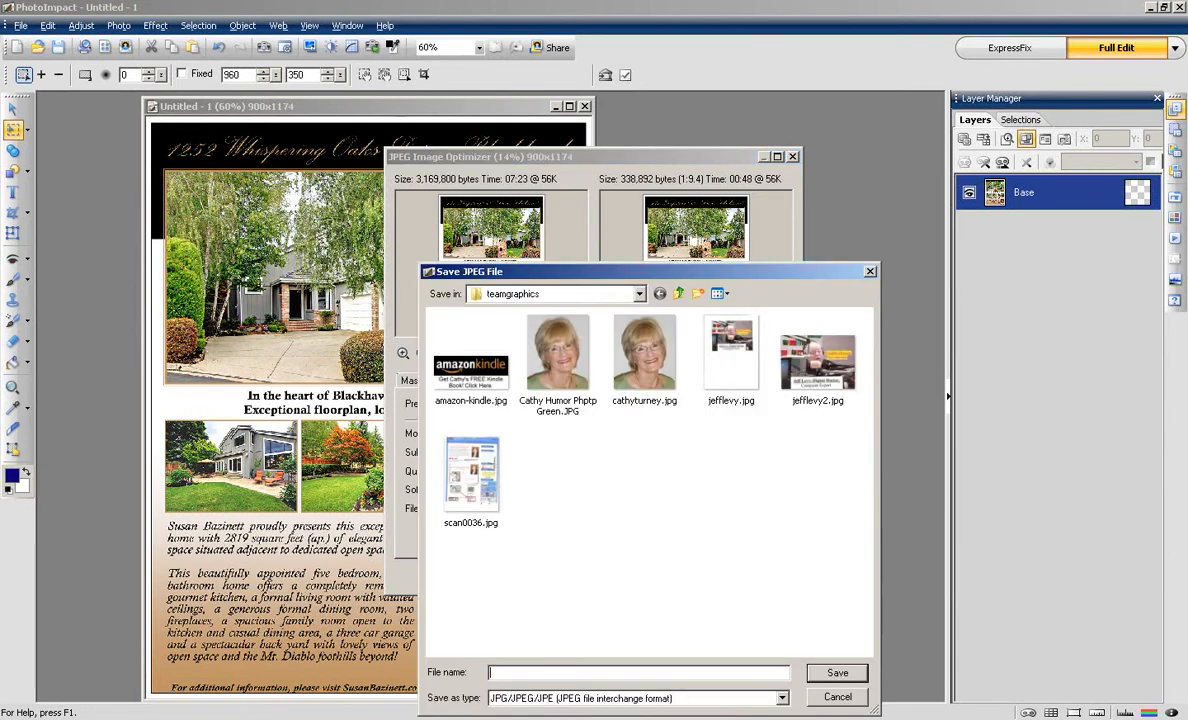
# Step: Save the flyer as whisperingoaks.jpg in a new listings folder under smmcats
pyautogui.click(678, 293)
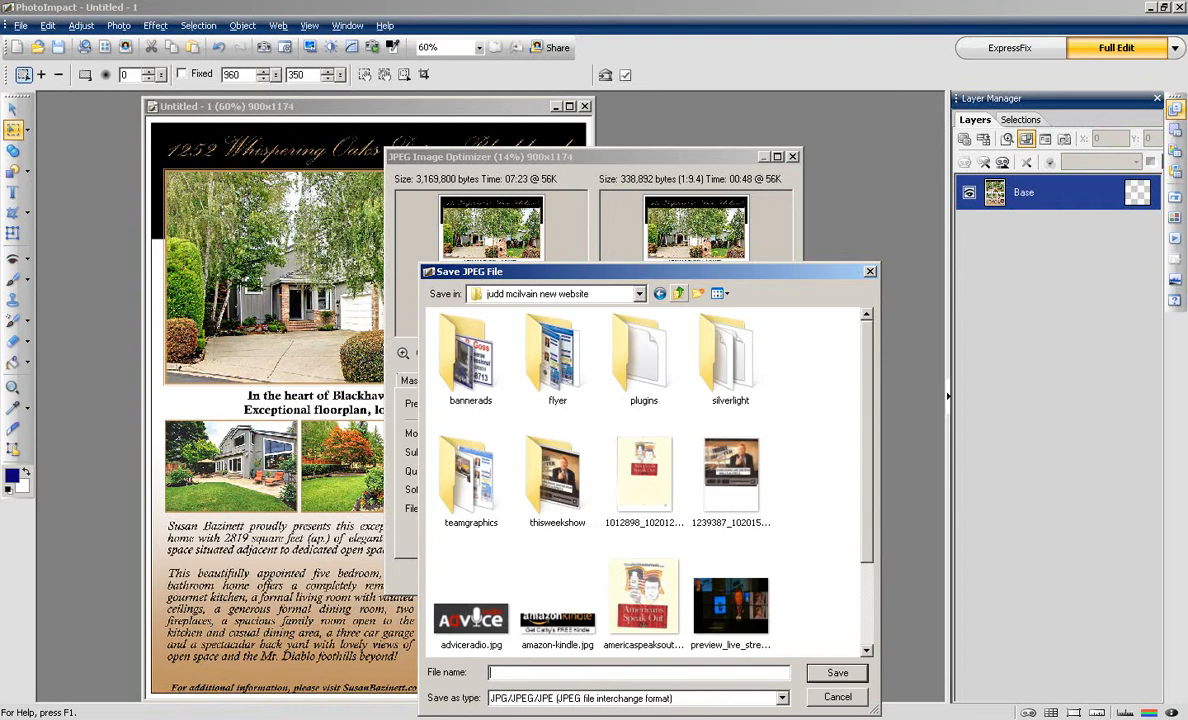
pyautogui.click(678, 293)
pyautogui.click(678, 293)
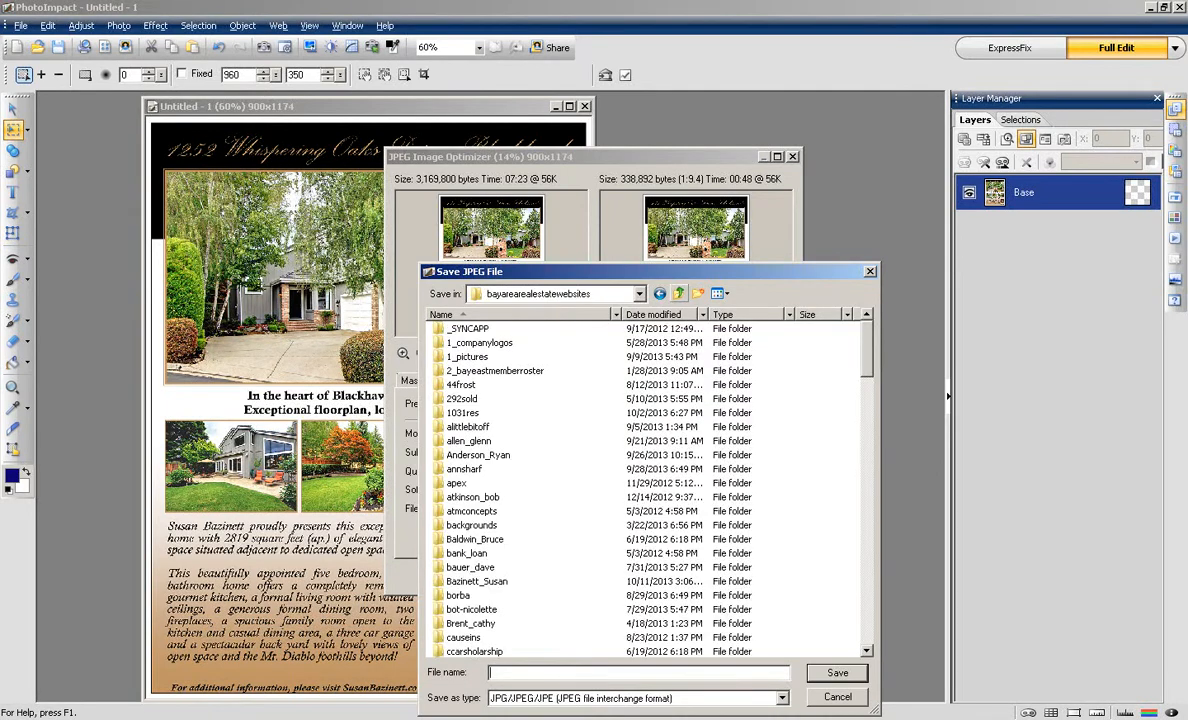
pyautogui.click(495, 371)
pyautogui.press('s')
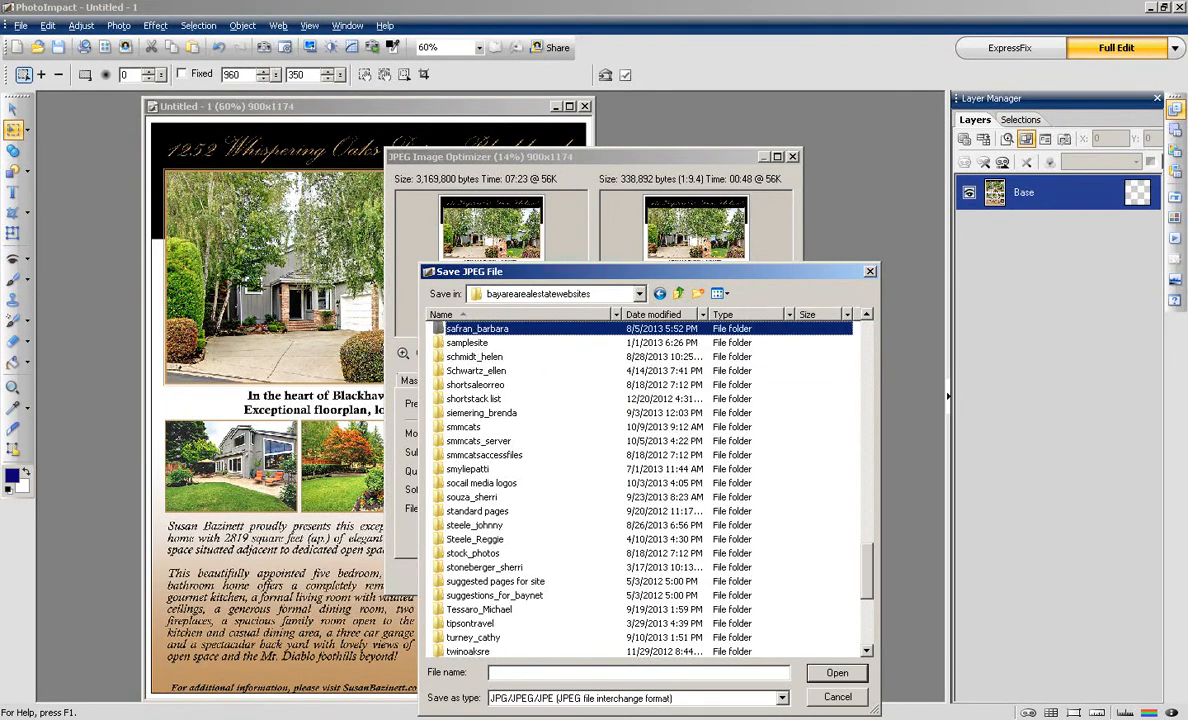
pyautogui.doubleClick(463, 427)
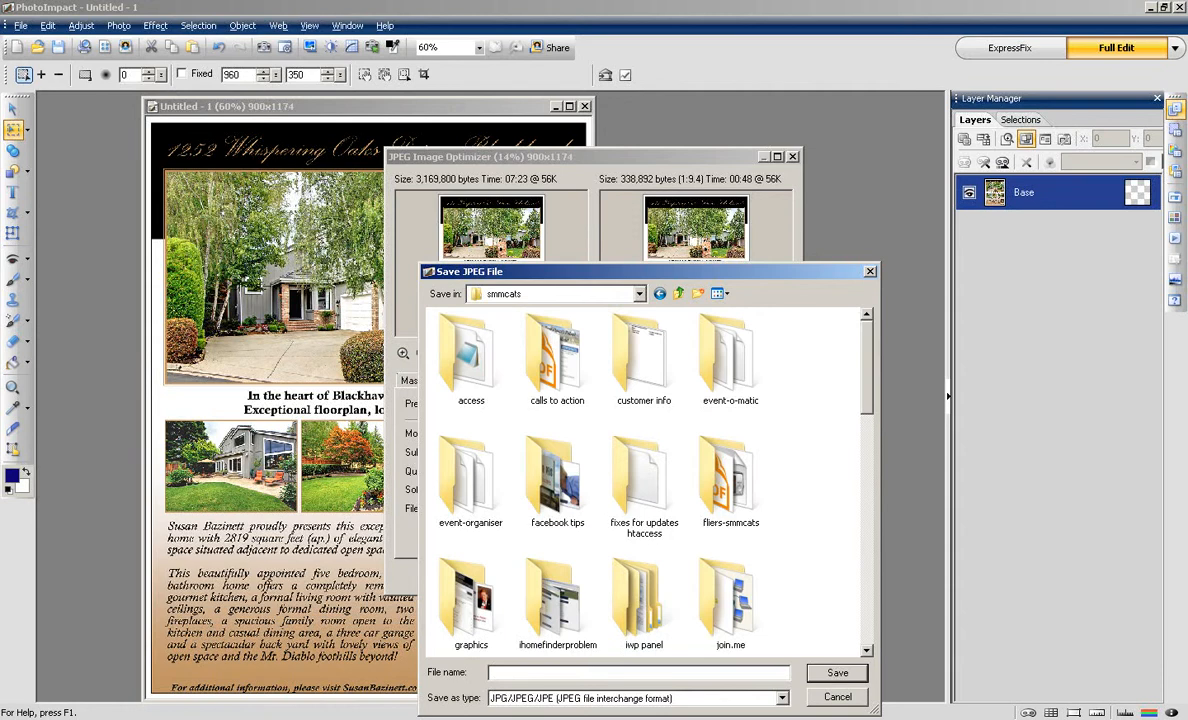
pyautogui.click(697, 293)
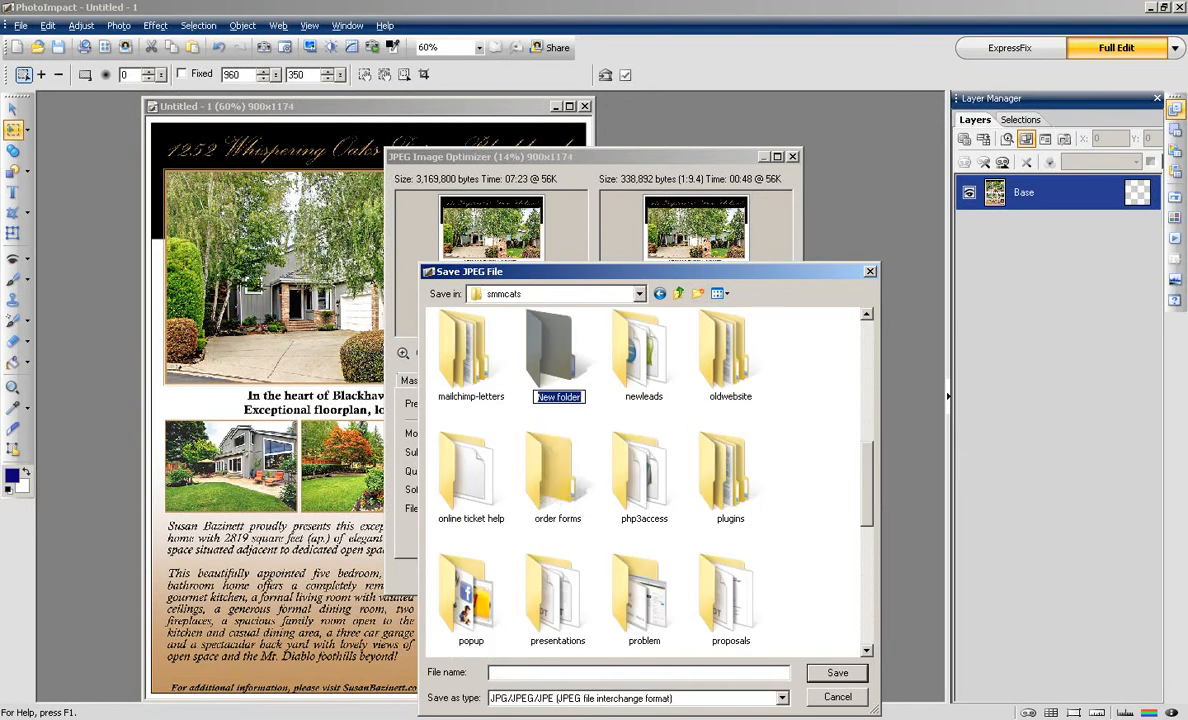
pyautogui.write('listings')
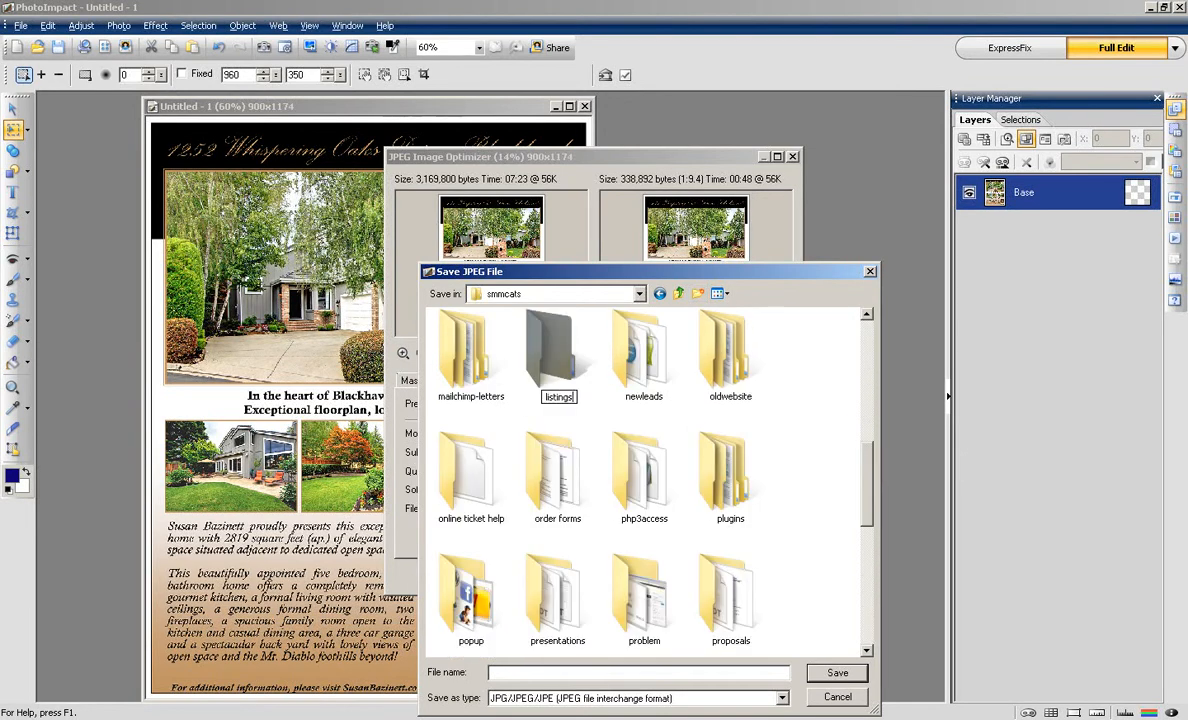
pyautogui.press('Return')
pyautogui.press('Return')
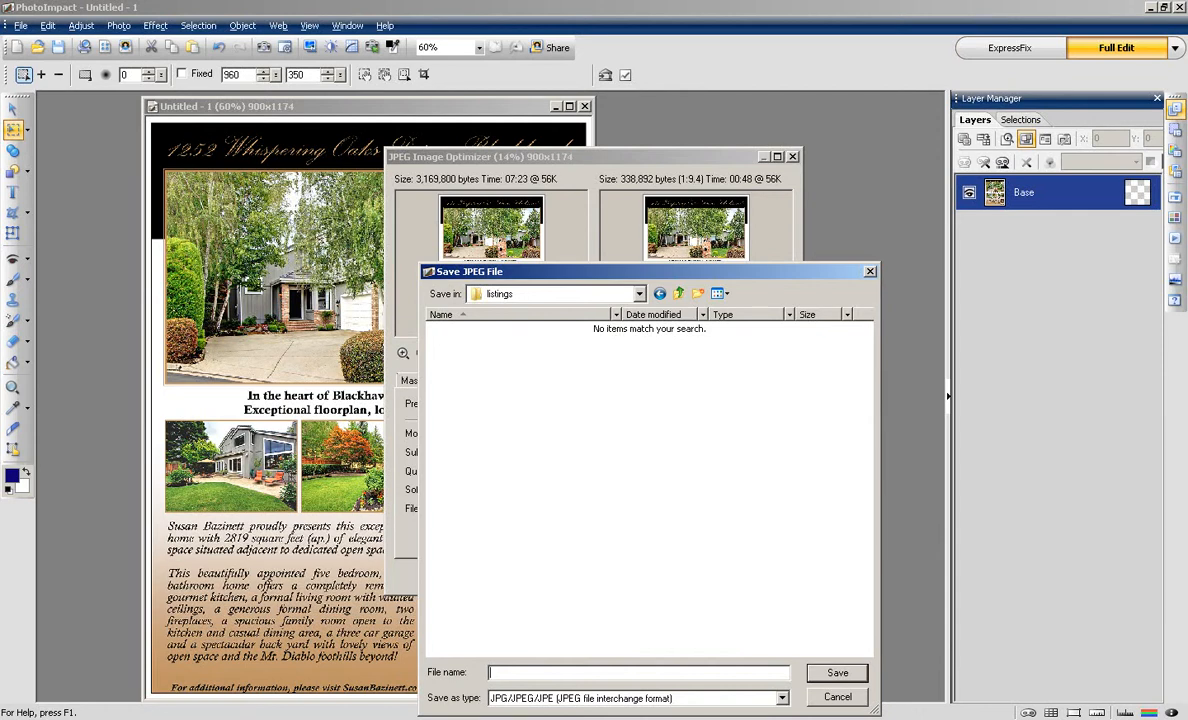
pyautogui.write('whisperingoaks')
pyautogui.press('Return')
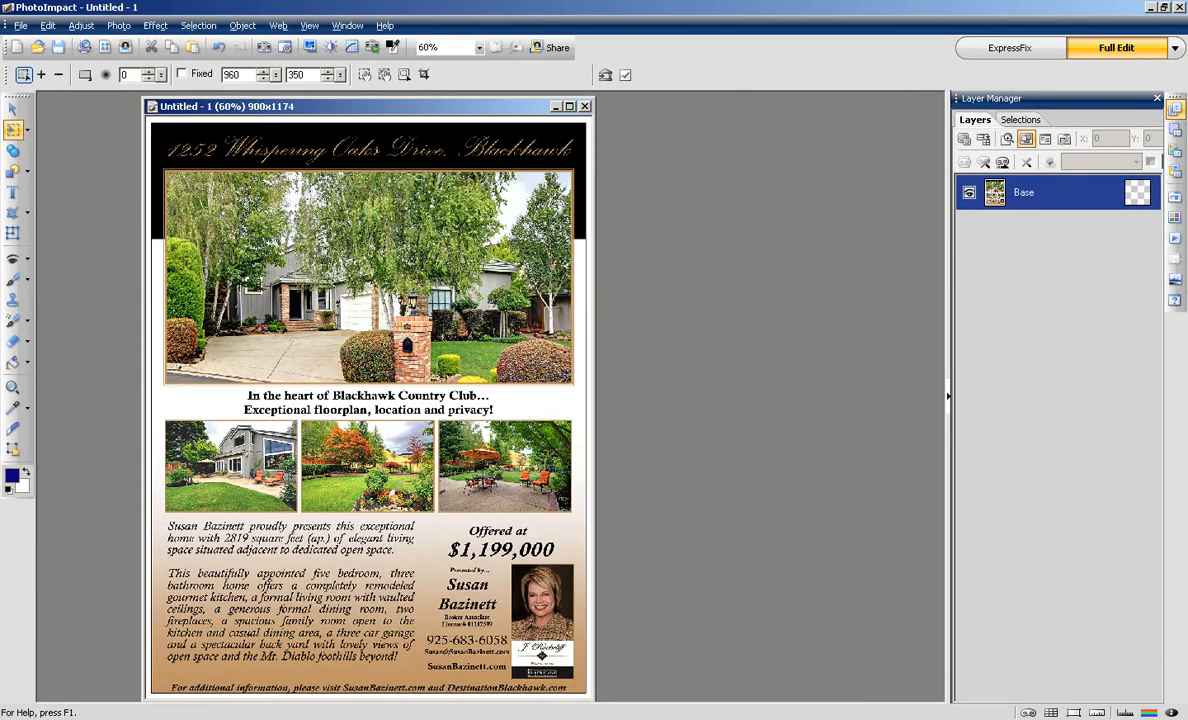
# Step: Copy the flyer's main house photo out into a new separate image
pyautogui.moveTo(370, 106); pyautogui.dragTo(393, 105)
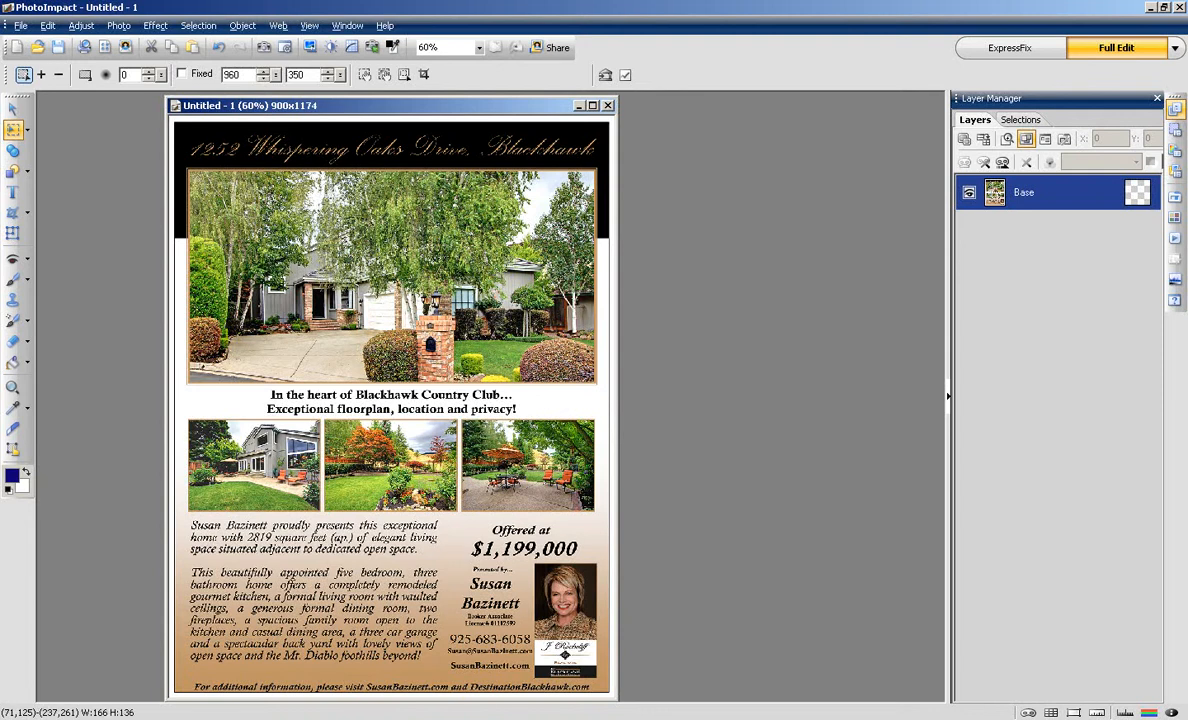
pyautogui.moveTo(287, 245); pyautogui.dragTo(584, 376)
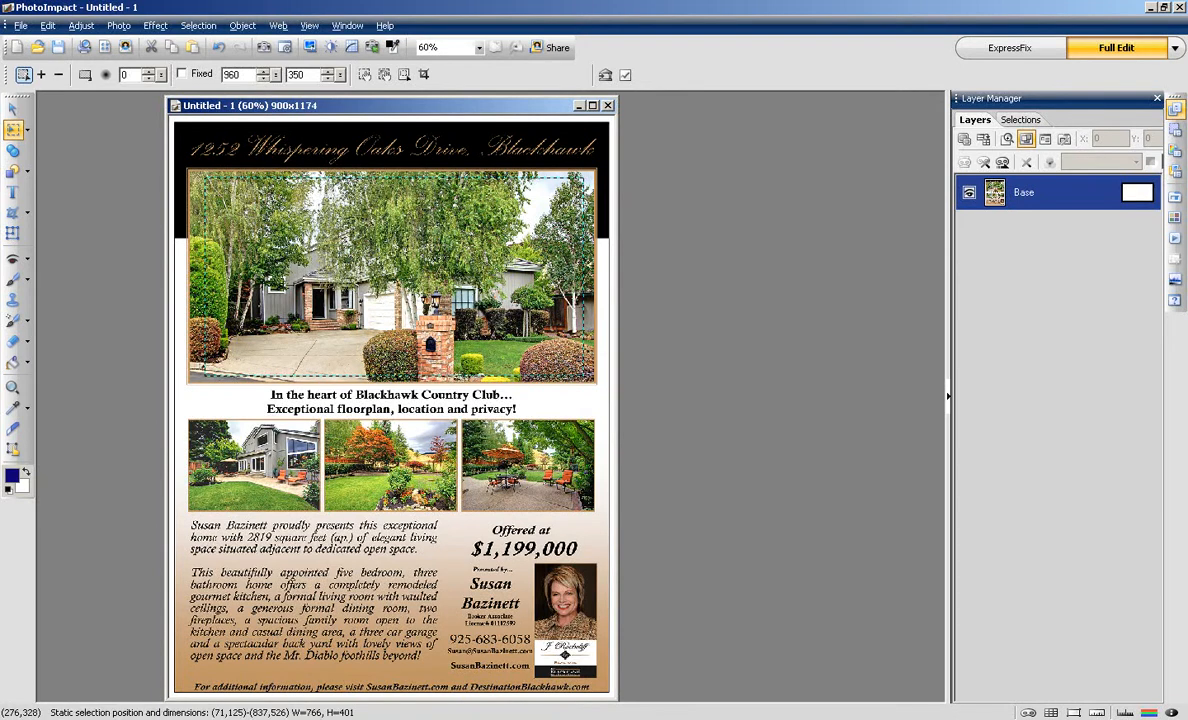
pyautogui.moveTo(307, 281); pyautogui.dragTo(132, 244)
pyautogui.click(278, 26)
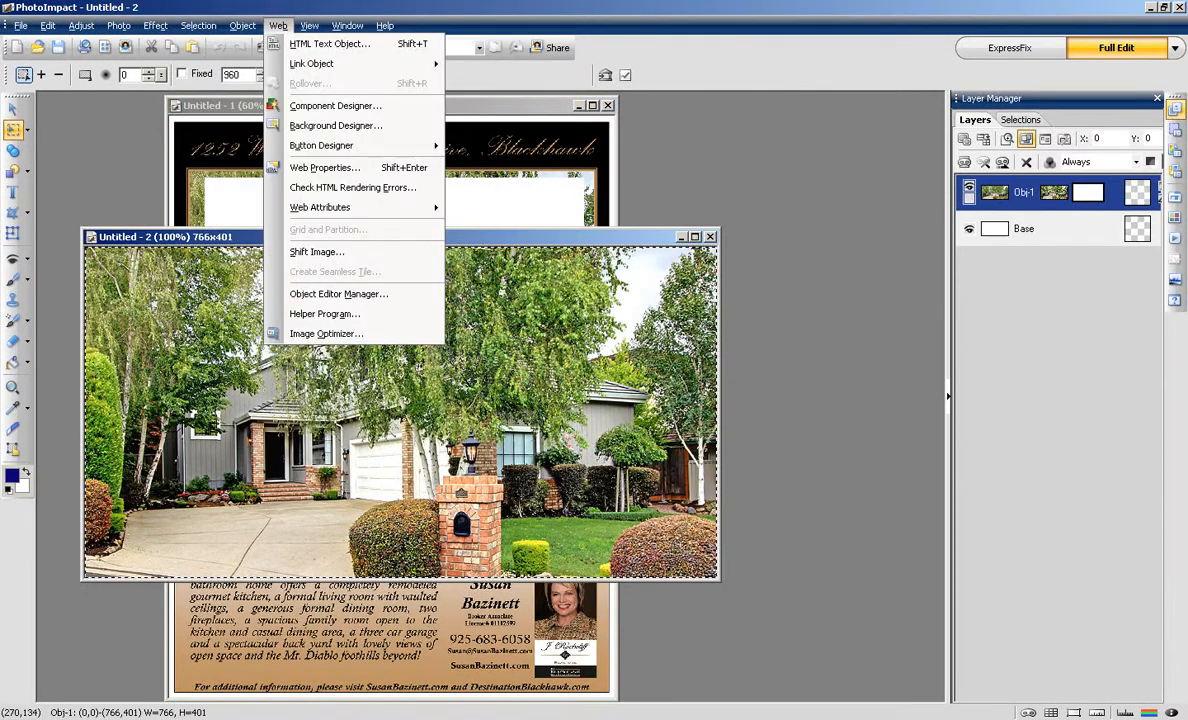
pyautogui.press('Escape')
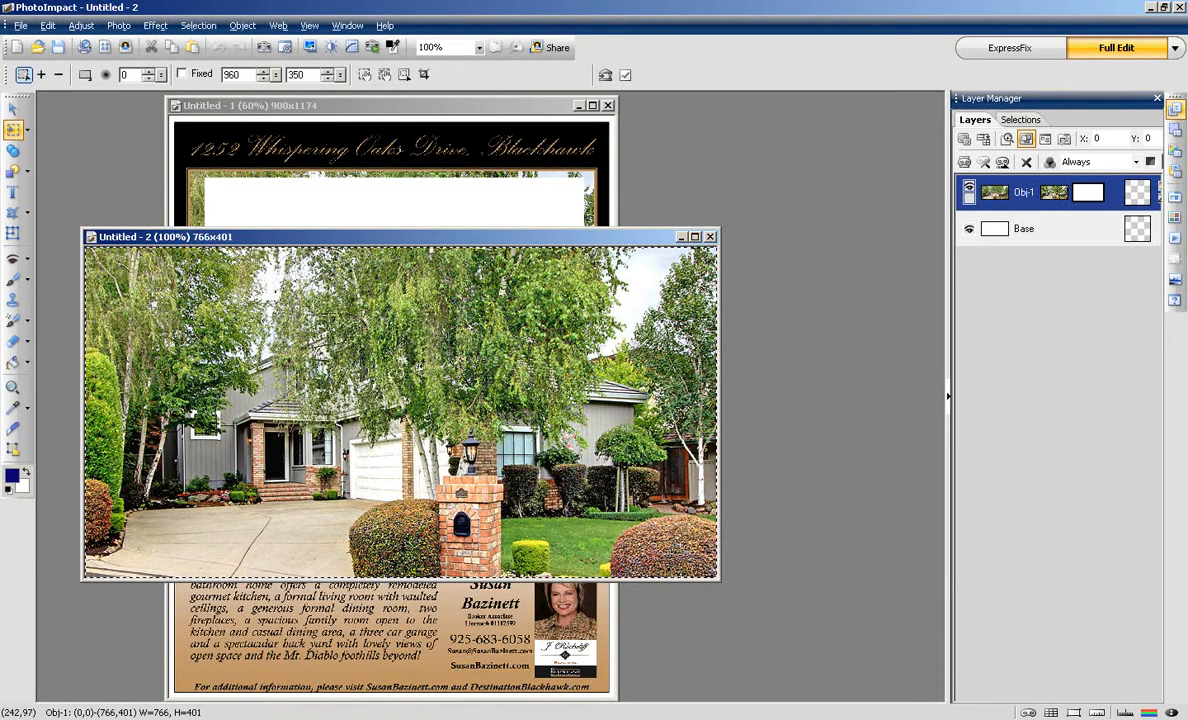
# Step: Shrink the house photo object from 766 to 400 pixels wide (400x209)
pyautogui.doubleClick(284, 327)
pyautogui.click(503, 267)
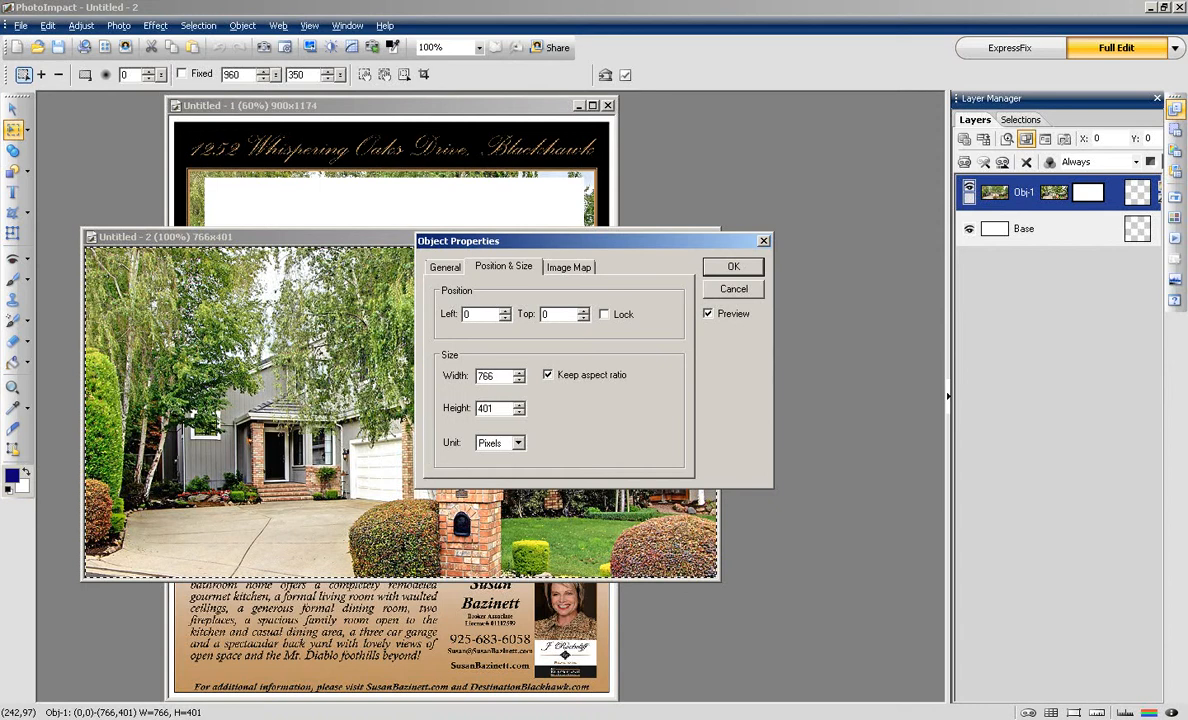
pyautogui.doubleClick(485, 376)
pyautogui.write('400')
pyautogui.press('Return')
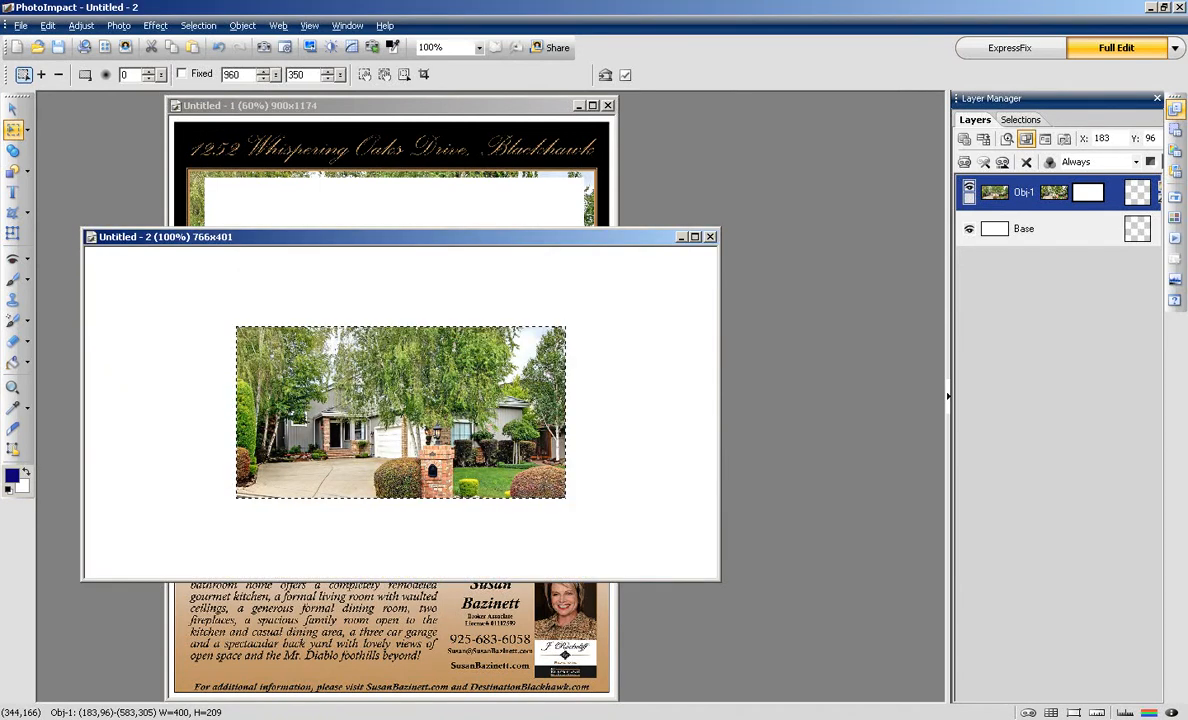
# Step: Save the house photo as the whisperingoaks featured JPEG in listings, then close it unsaved
pyautogui.click(278, 25)
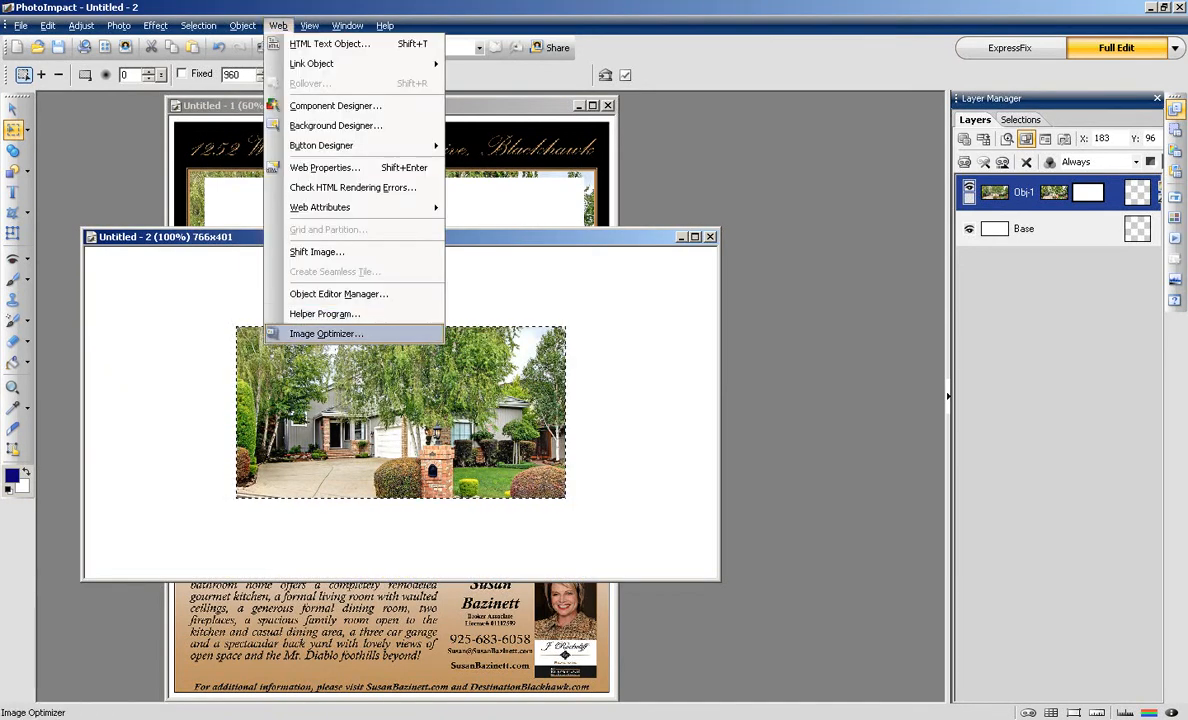
pyautogui.click(326, 333)
pyautogui.click(683, 342)
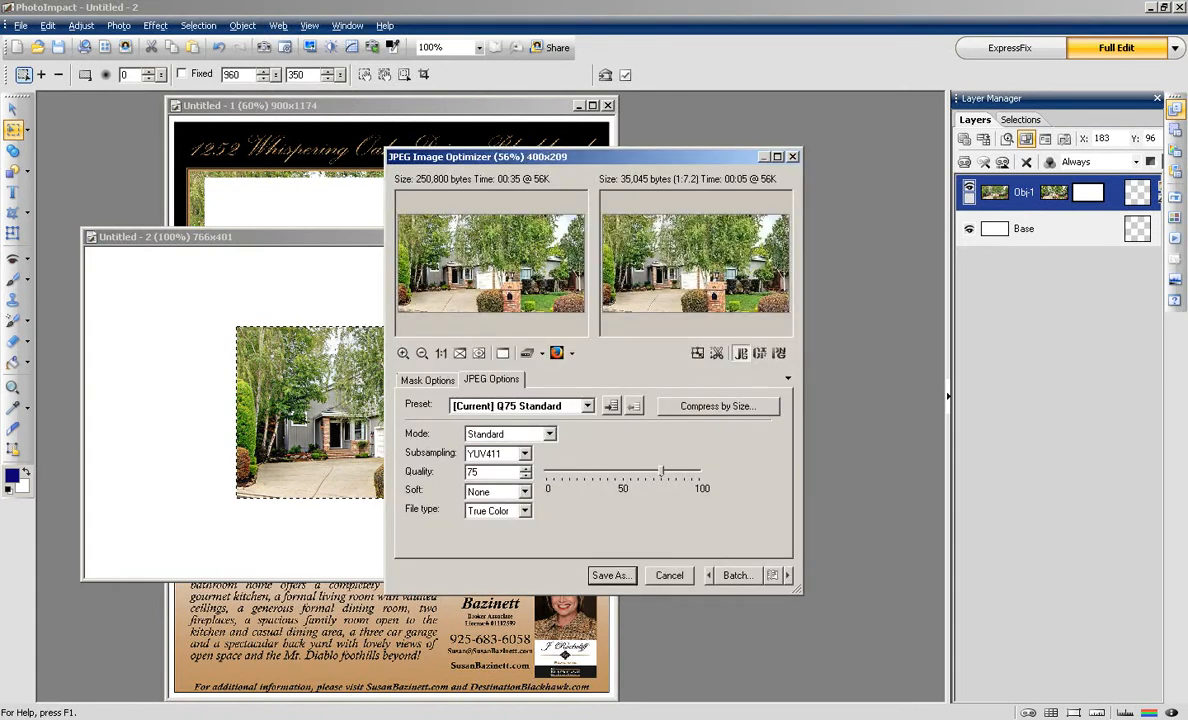
pyautogui.click(611, 575)
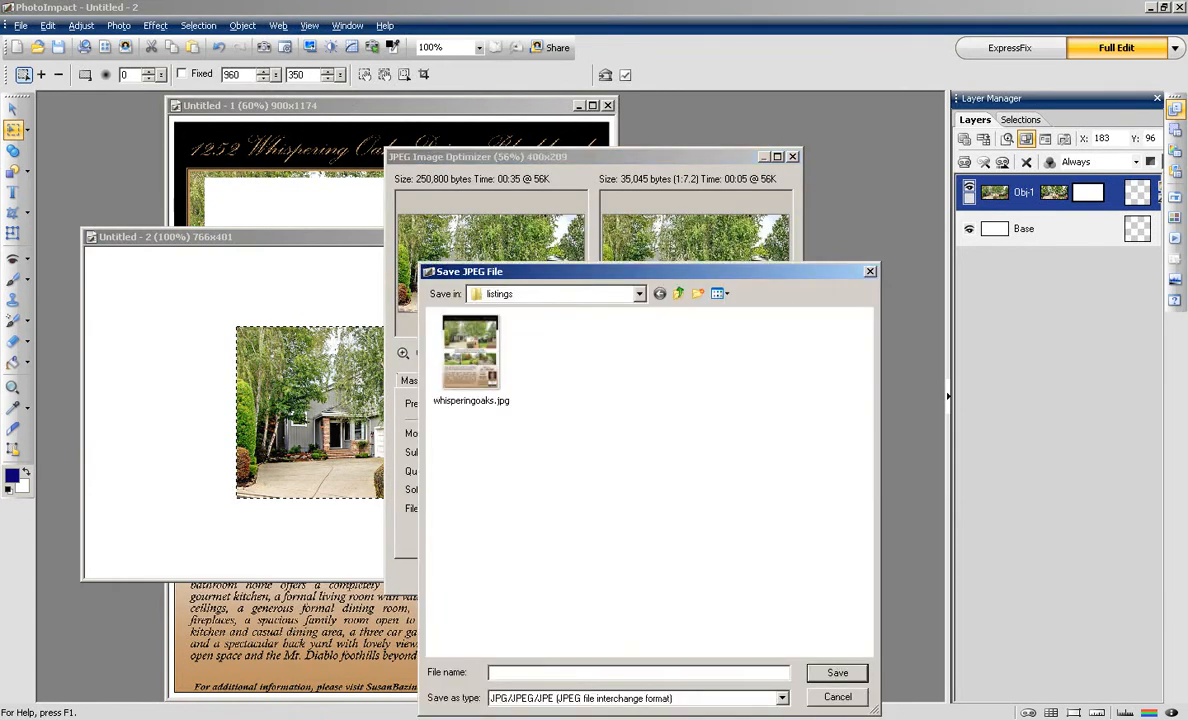
pyautogui.click(470, 354)
pyautogui.click(549, 672)
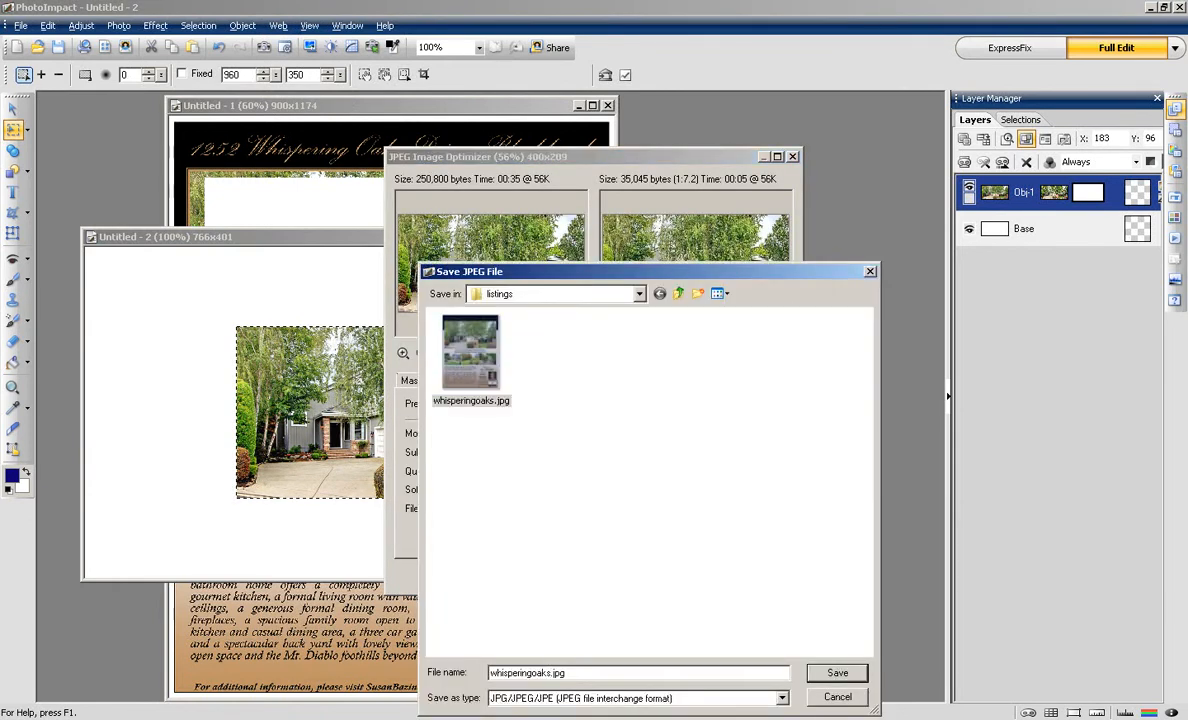
pyautogui.write('-featu')
pyautogui.press('BackSpace')
pyautogui.press('BackSpace')
pyautogui.press('BackSpace')
pyautogui.write('atured')
pyautogui.press('Return')
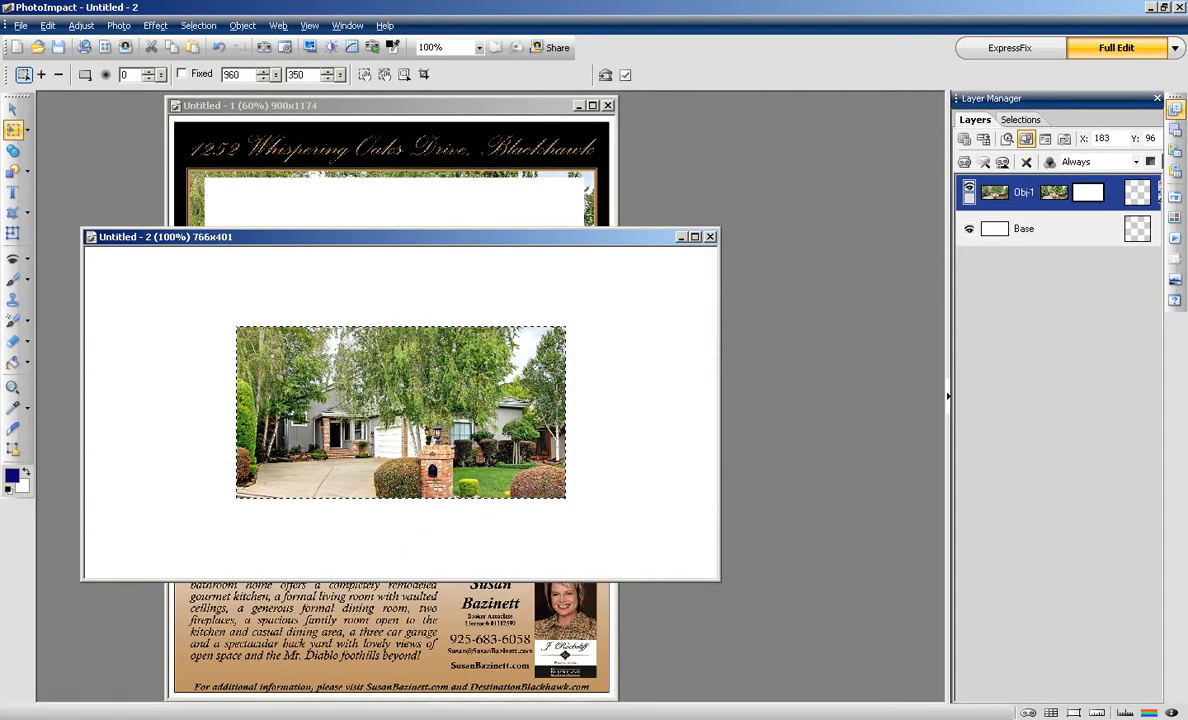
pyautogui.click(710, 237)
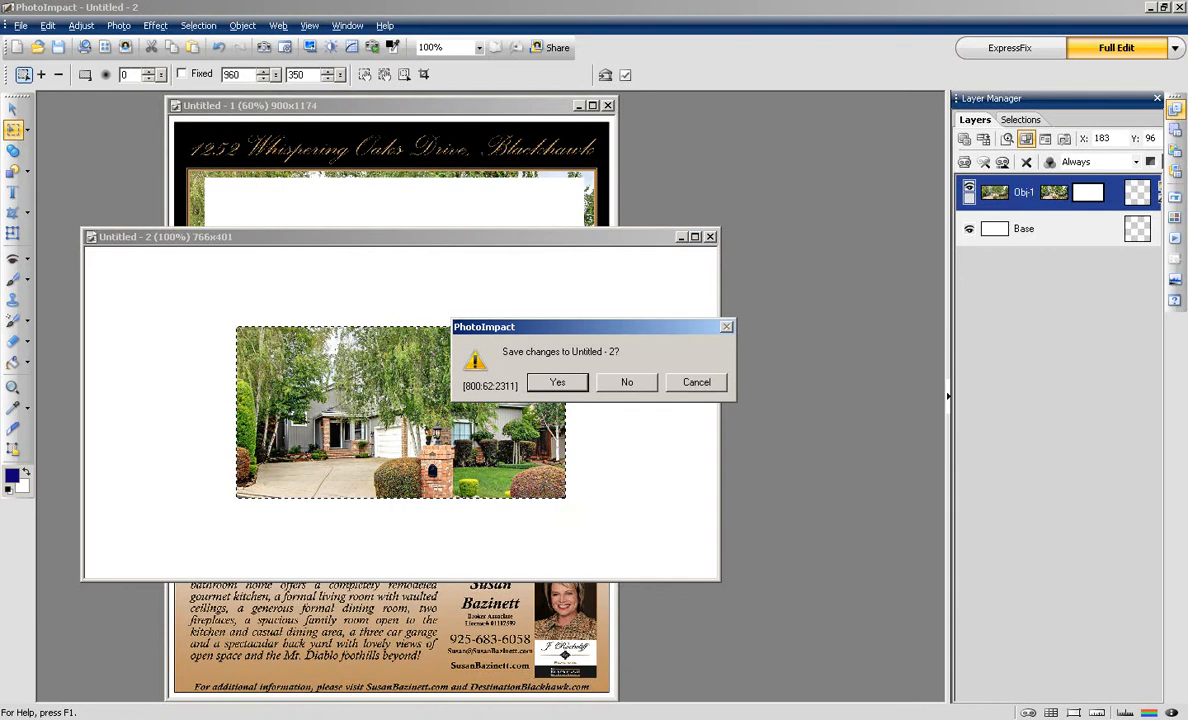
pyautogui.click(627, 382)
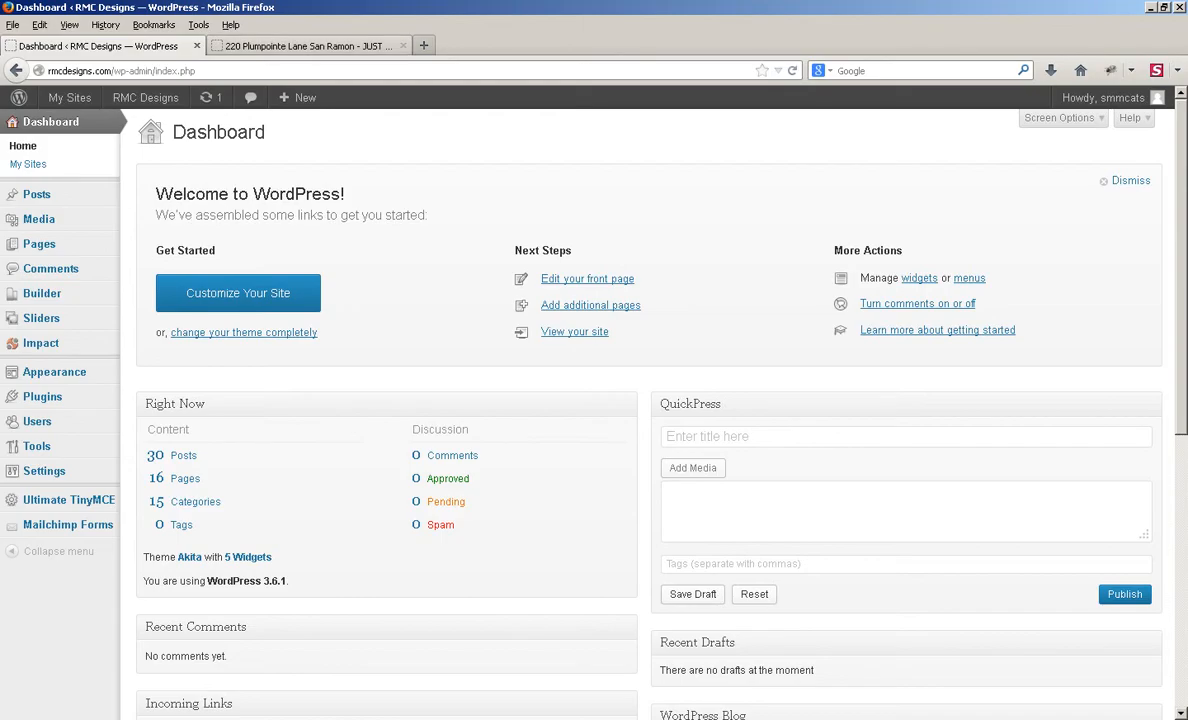
pyautogui.click(305, 46)
pyautogui.scroll(-4, 580, 400)
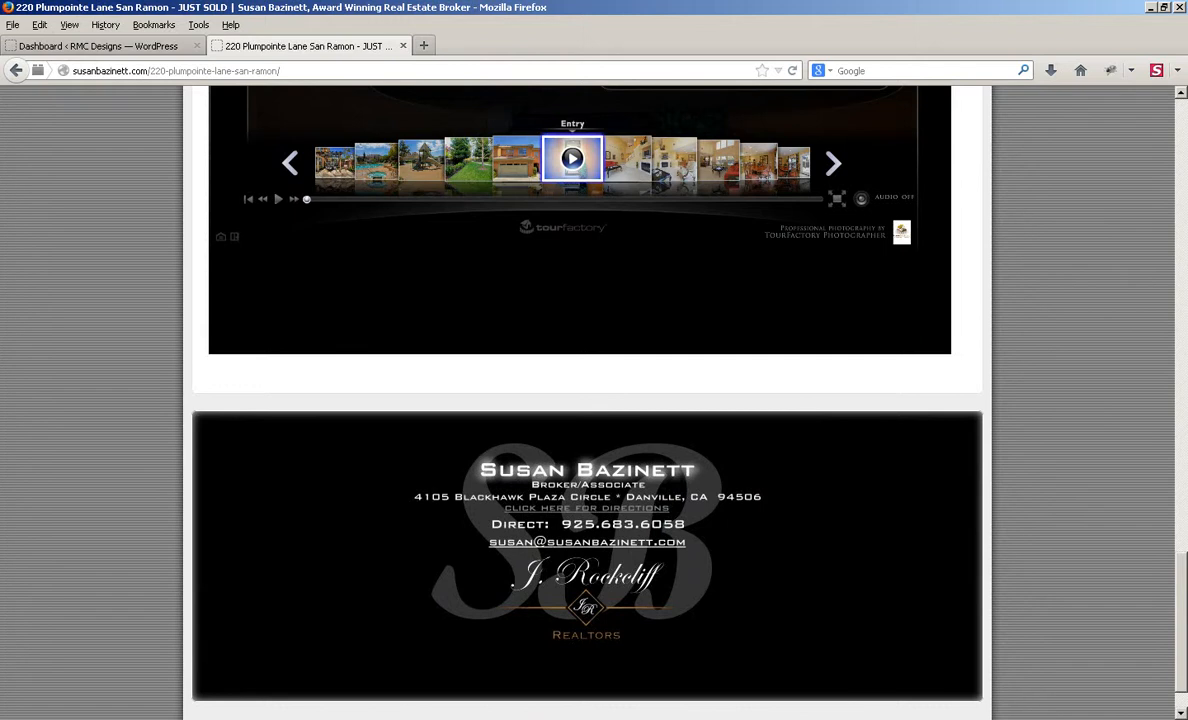
pyautogui.scroll(-1, 580, 400)
pyautogui.scroll(4, 580, 400)
pyautogui.scroll(4, 580, 400)
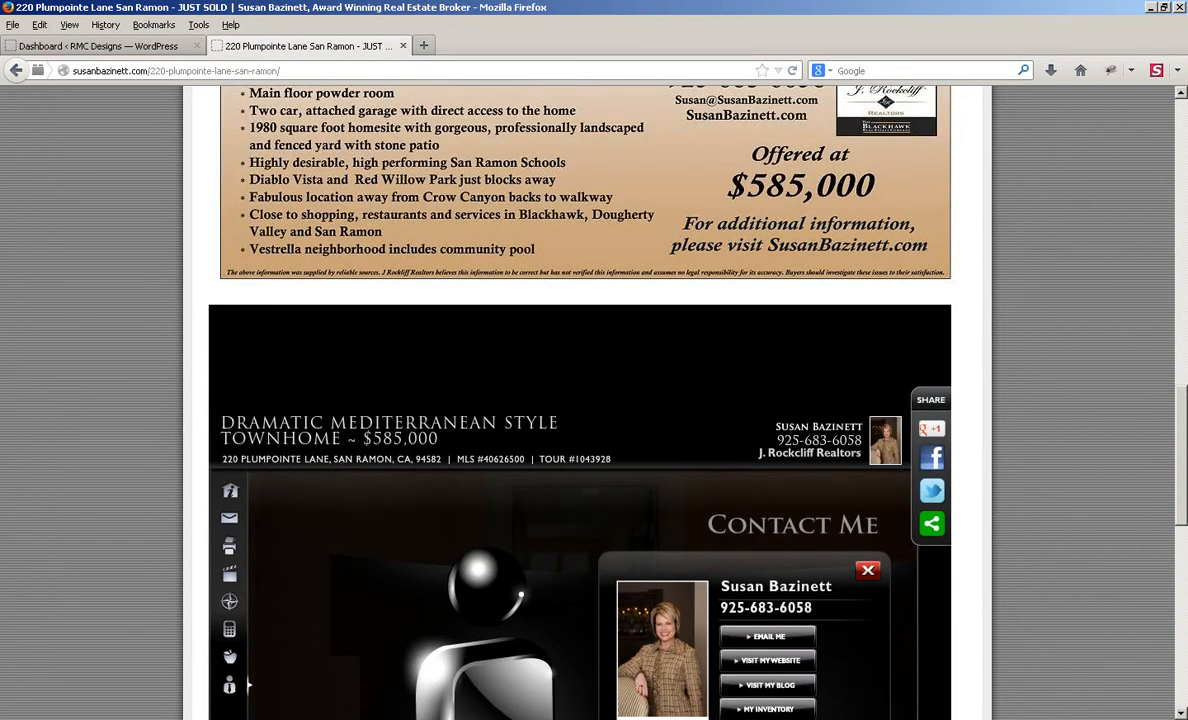
# Step: Load the site's /admin page and submit the WordPress login
pyautogui.hotkey('ctrl', 'l')
pyautogui.press('End')
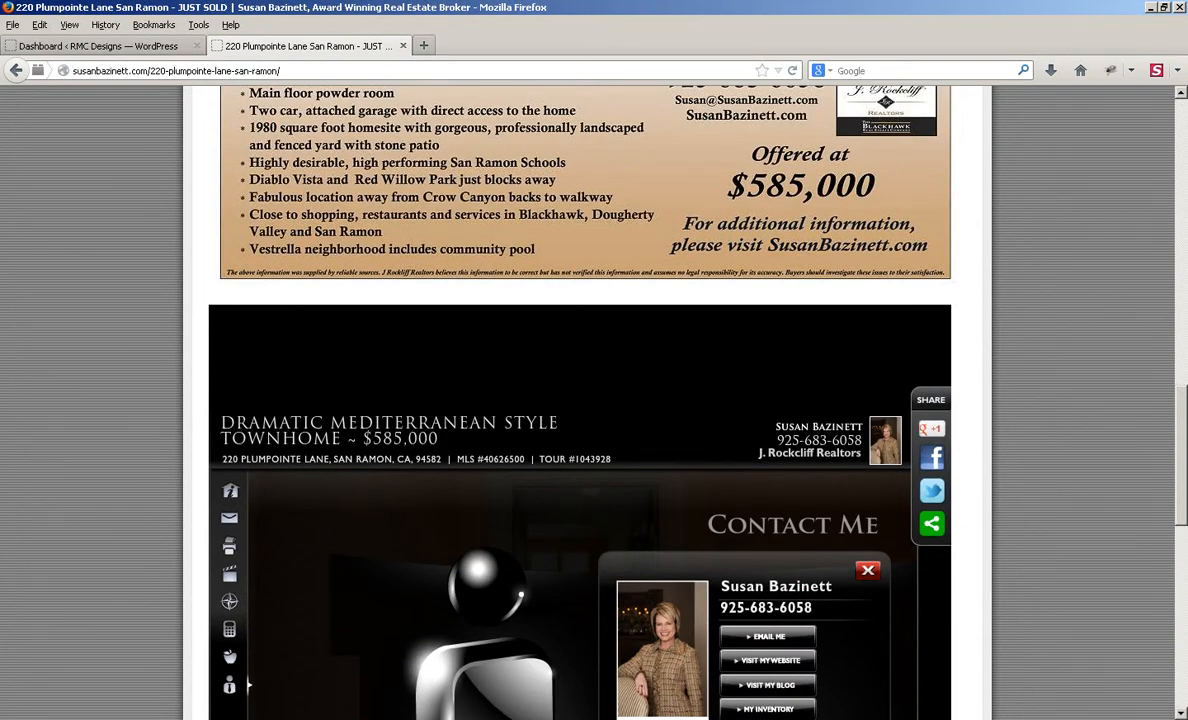
pyautogui.press('BackSpace')
pyautogui.press('BackSpace')
pyautogui.press('BackSpace')
pyautogui.press('BackSpace')
pyautogui.press('BackSpace')
pyautogui.press('BackSpace')
pyautogui.press('BackSpace')
pyautogui.press('BackSpace')
pyautogui.press('BackSpace')
pyautogui.press('BackSpace')
pyautogui.press('BackSpace')
pyautogui.press('BackSpace')
pyautogui.press('BackSpace')
pyautogui.press('BackSpace')
pyautogui.press('BackSpace')
pyautogui.press('BackSpace')
pyautogui.press('BackSpace')
pyautogui.press('BackSpace')
pyautogui.press('BackSpace')
pyautogui.press('BackSpace')
pyautogui.press('BackSpace')
pyautogui.press('BackSpace')
pyautogui.press('BackSpace')
pyautogui.press('BackSpace')
pyautogui.press('BackSpace')
pyautogui.press('BackSpace')
pyautogui.press('BackSpace')
pyautogui.press('BackSpace')
pyautogui.press('BackSpace')
pyautogui.press('BackSpace')
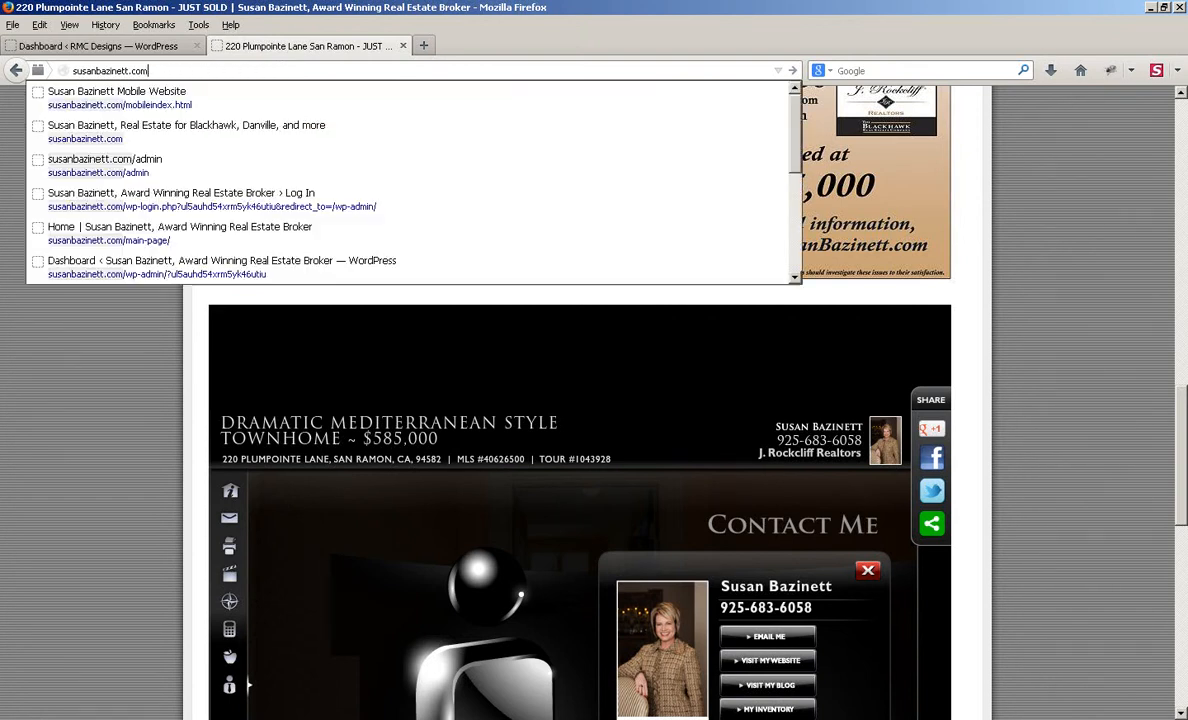
pyautogui.write('admin')
pyautogui.press('Return')
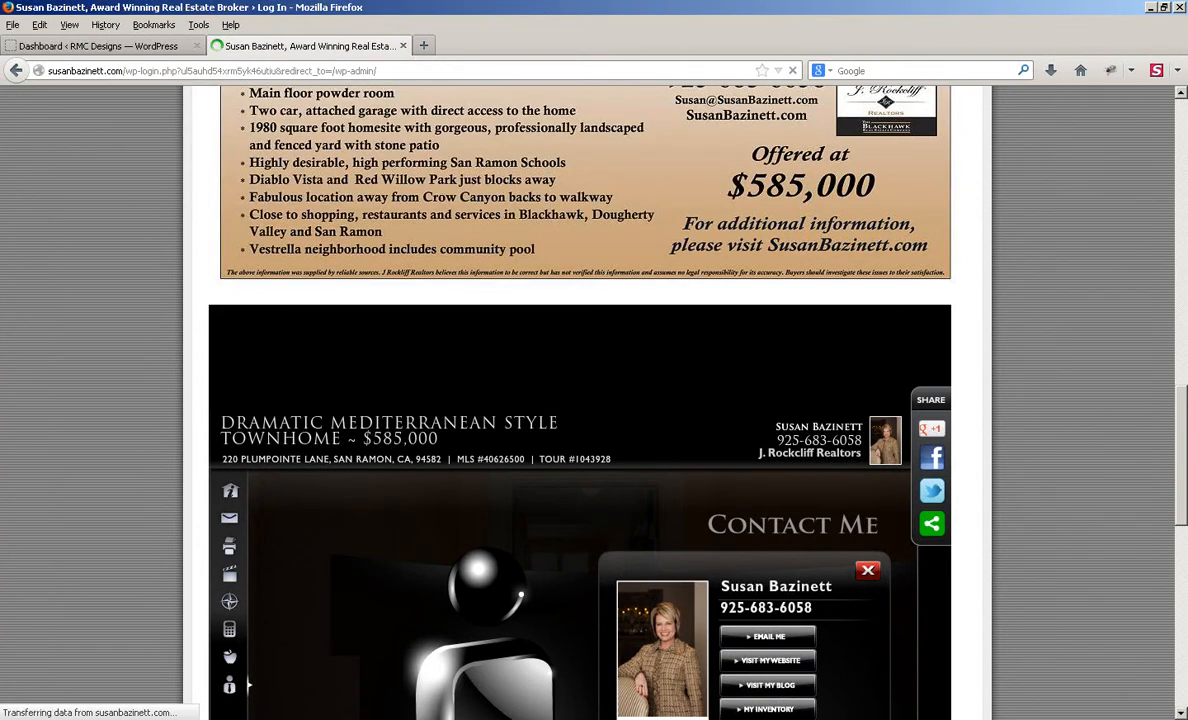
pyautogui.press('Return')
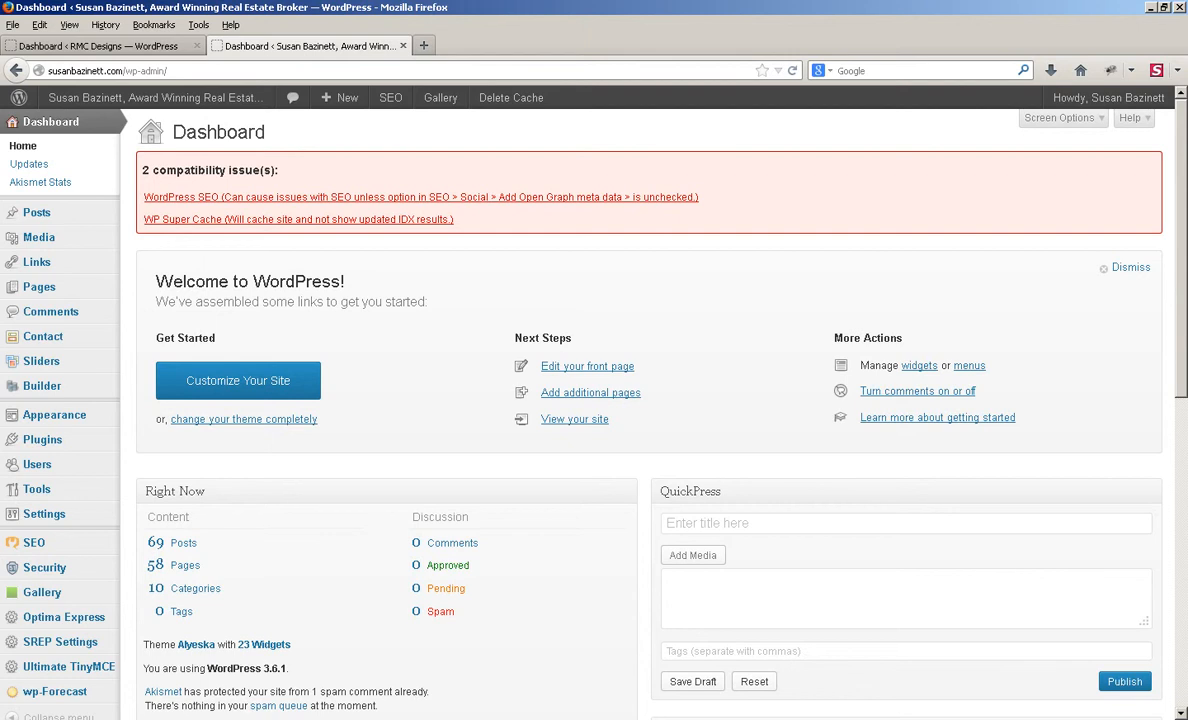
pyautogui.moveTo(60, 212)
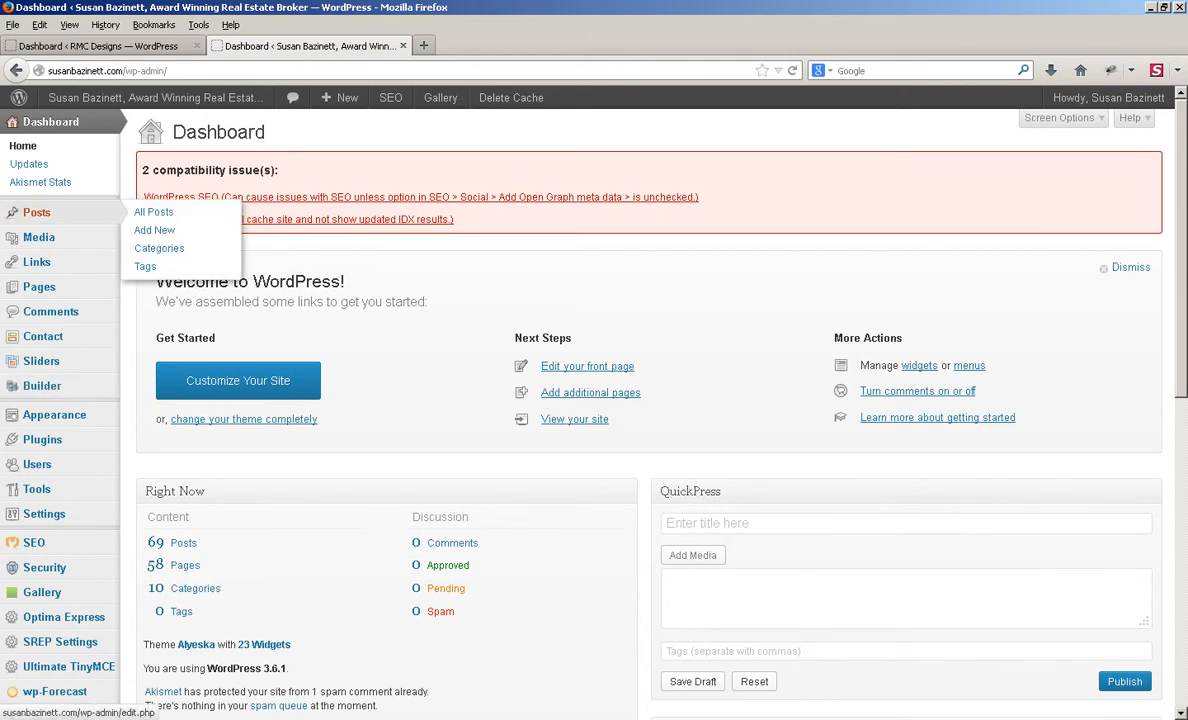
pyautogui.click(153, 212)
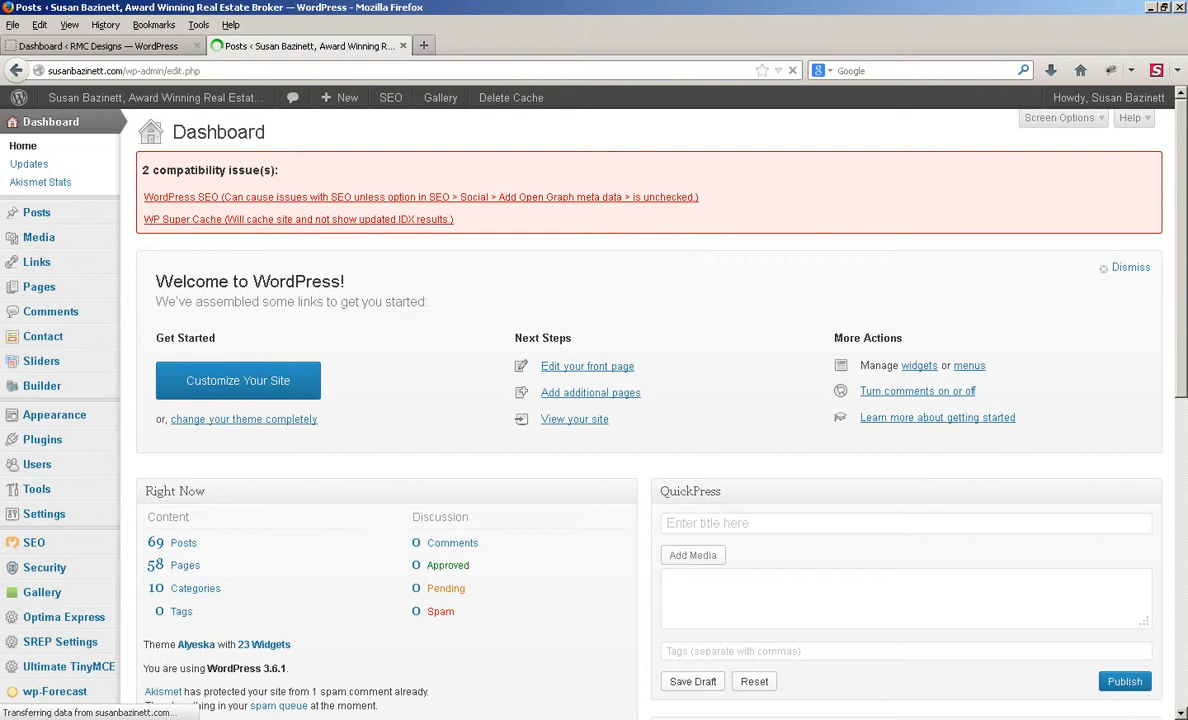
pyautogui.scroll(-5, 640, 420)
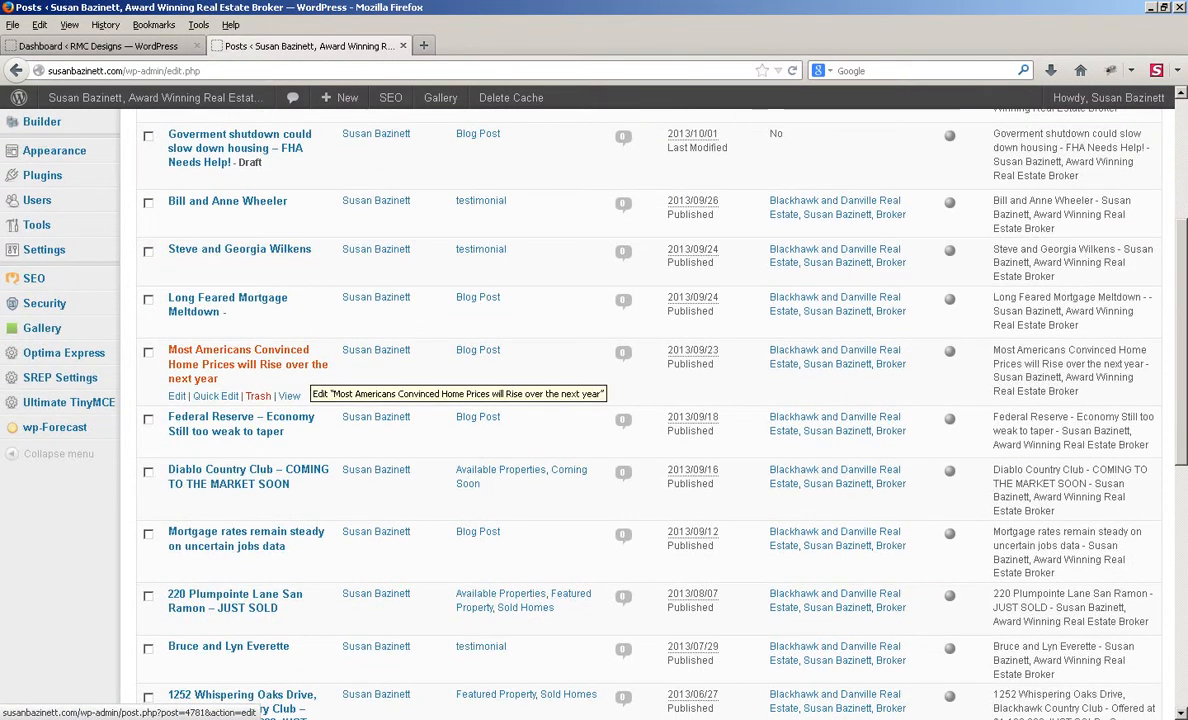
pyautogui.scroll(-3, 300, 375)
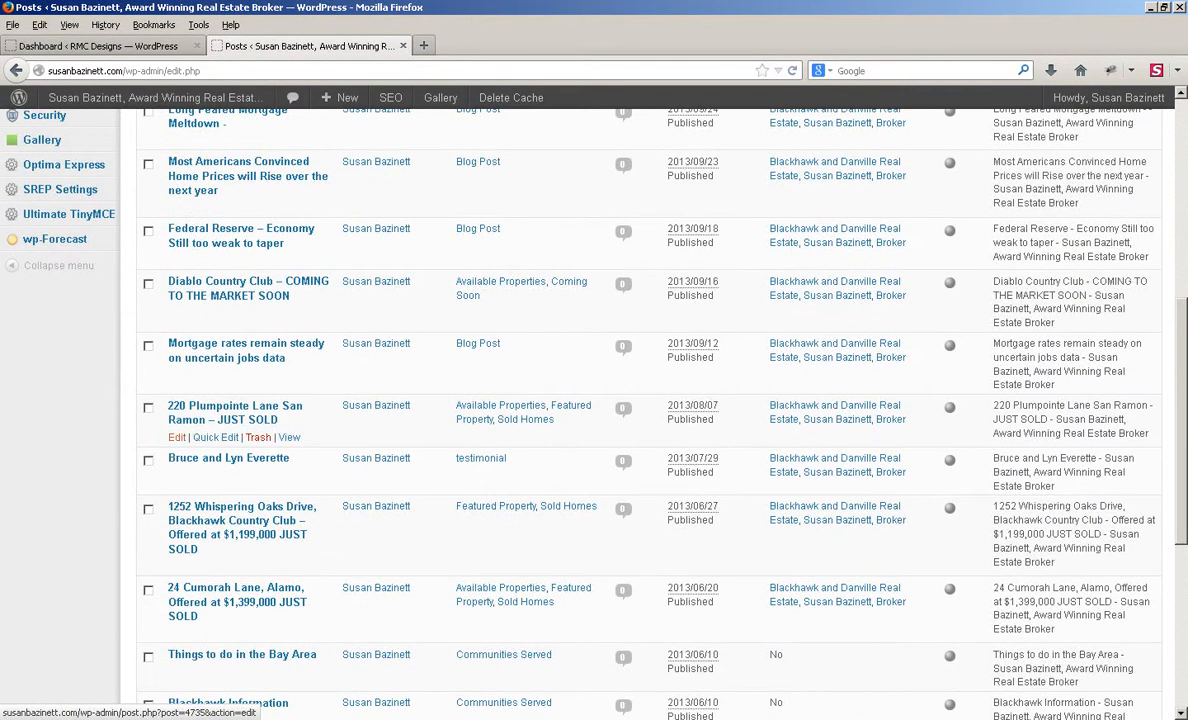
pyautogui.click(176, 437)
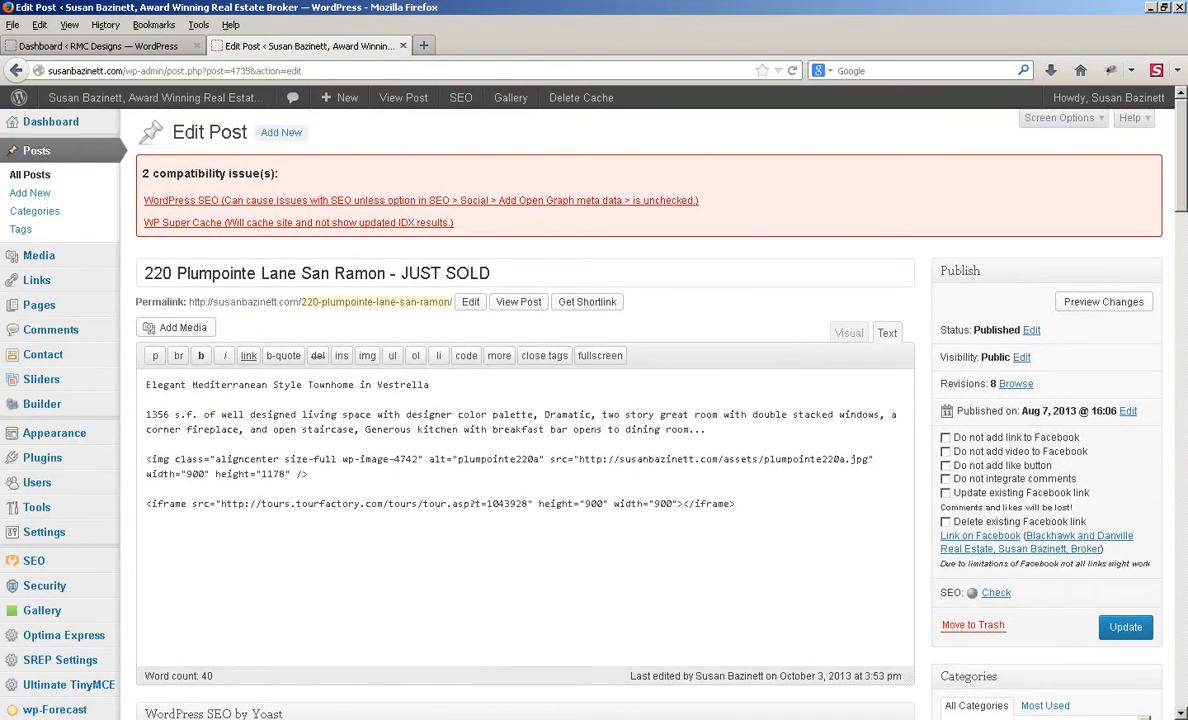
# Step: Copy its virtual tour iframe URL into the HomeSite draft below the description
pyautogui.moveTo(528, 504); pyautogui.dragTo(221, 504)
pyautogui.hotkey('ctrl', 'c')
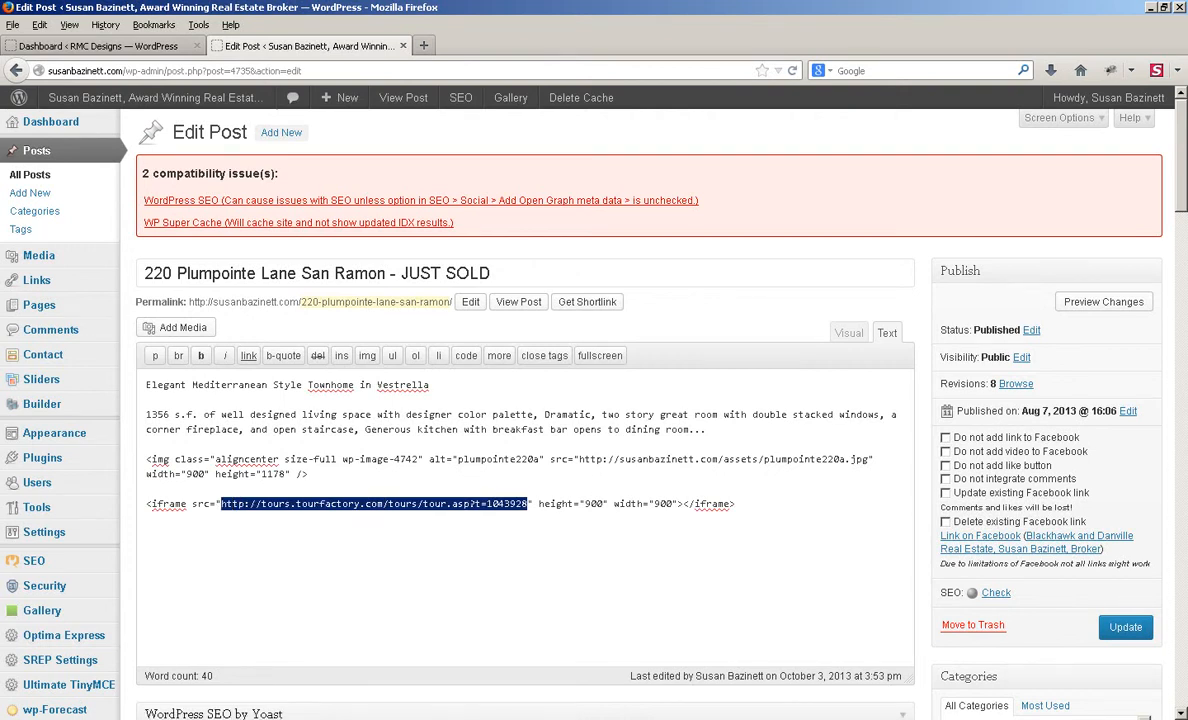
pyautogui.hotkey('alt', 'Tab')
pyautogui.press('Return')
pyautogui.press('Return')
pyautogui.press('Return')
pyautogui.press('Return')
pyautogui.press('Return')
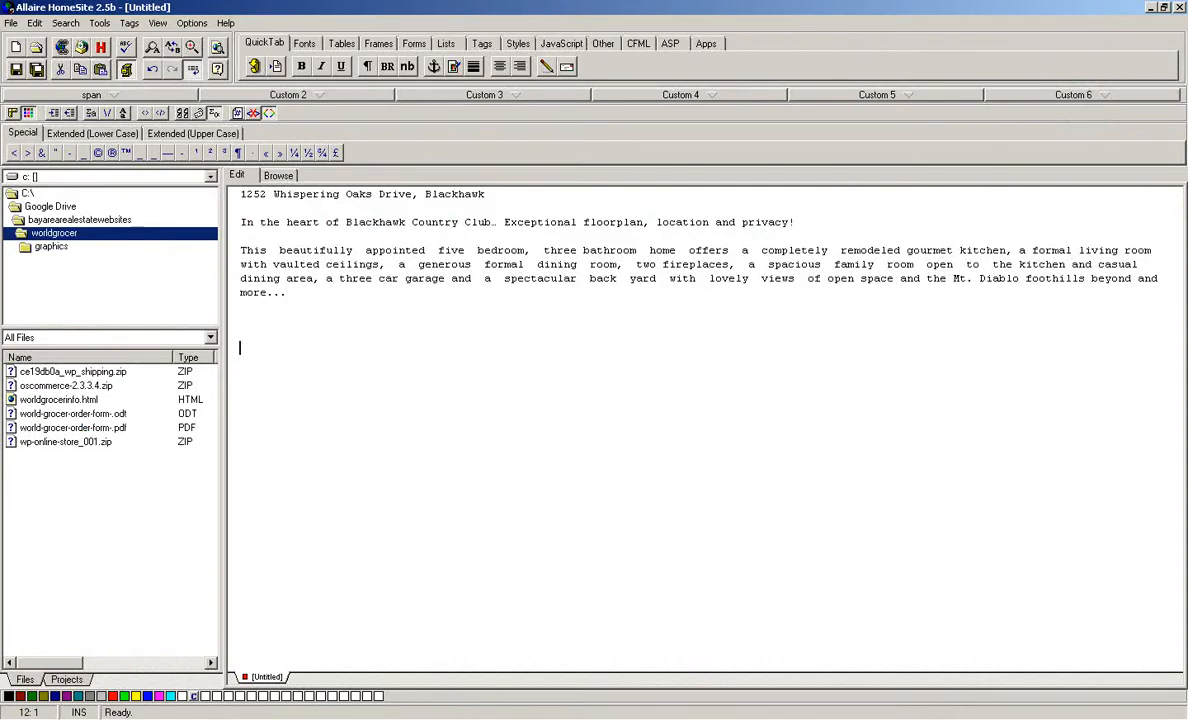
# Step: Paste the tour URL below the HomeSite description and update the existing reference post
pyautogui.hotkey('ctrl', 'v')
pyautogui.hotkey('alt', 'Tab')
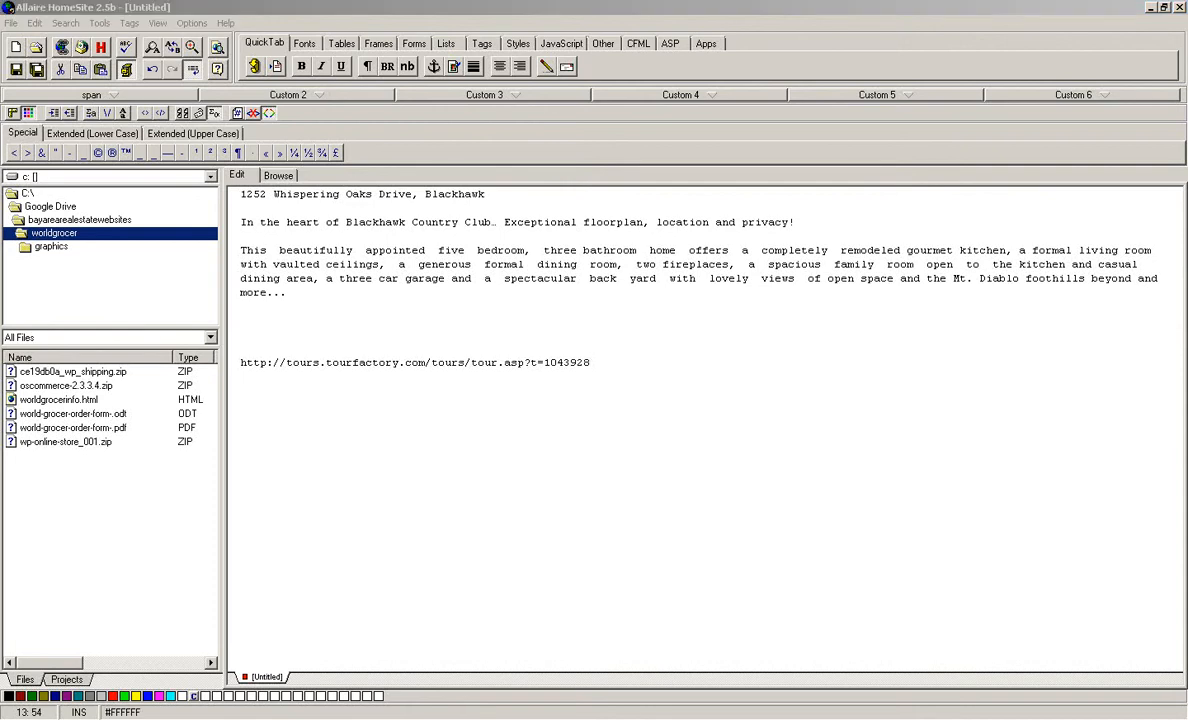
pyautogui.scroll(-5, 594, 400)
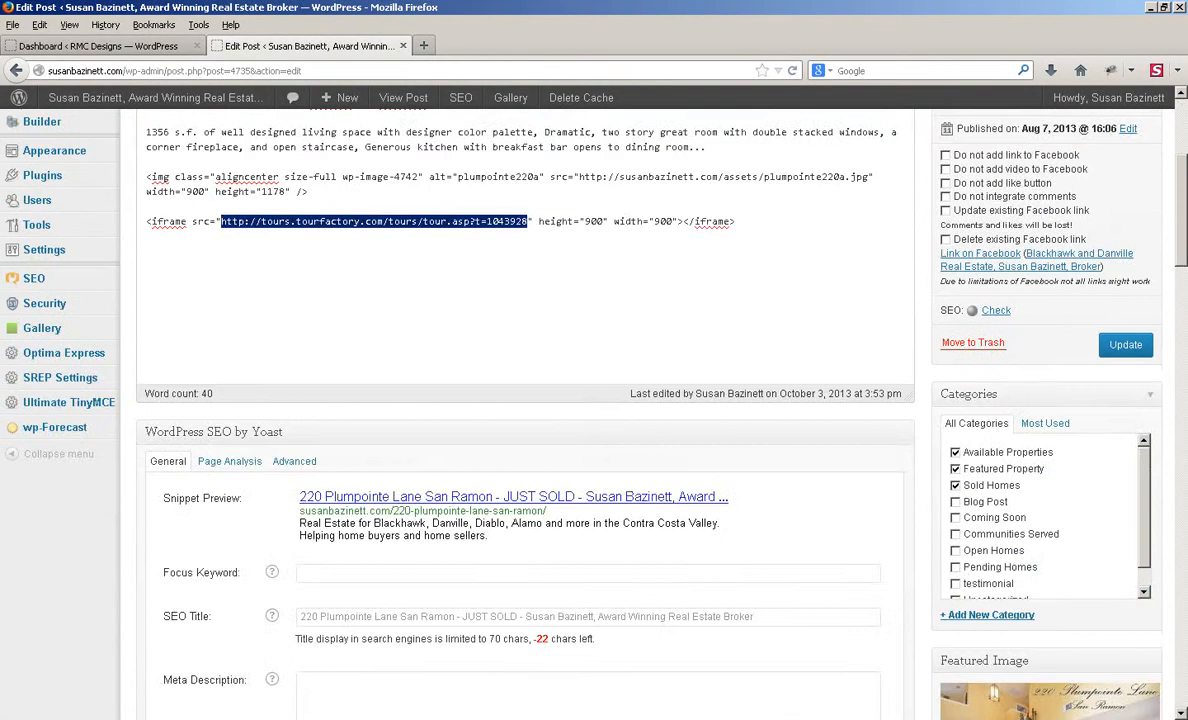
pyautogui.scroll(-1, 1040, 515)
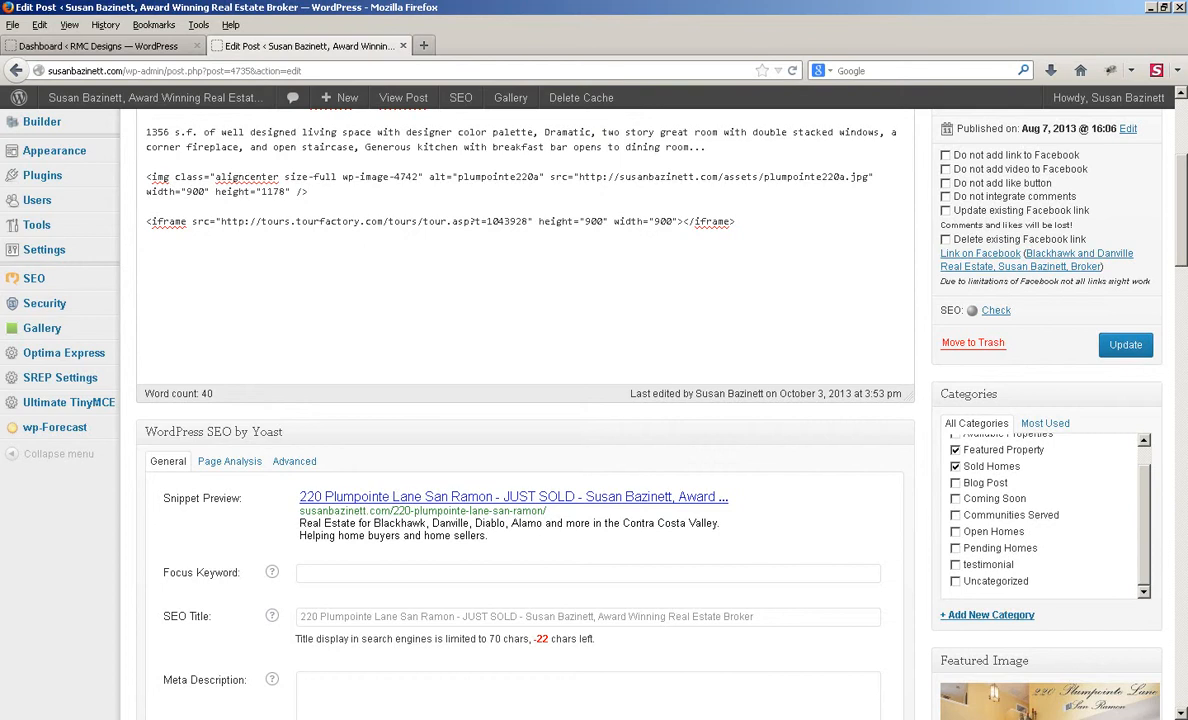
pyautogui.click(1126, 345)
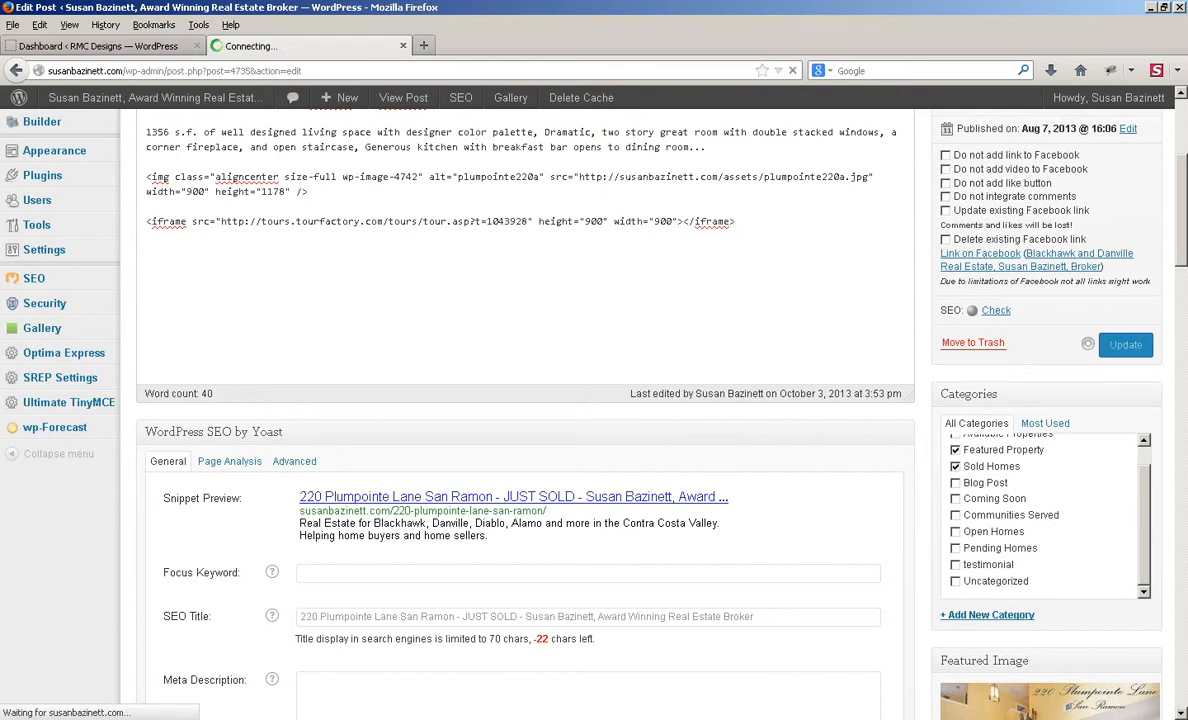
# Step: Return to Firefox and bring up the RMC Designs dashboard tab
pyautogui.hotkey('alt', 'Tab')
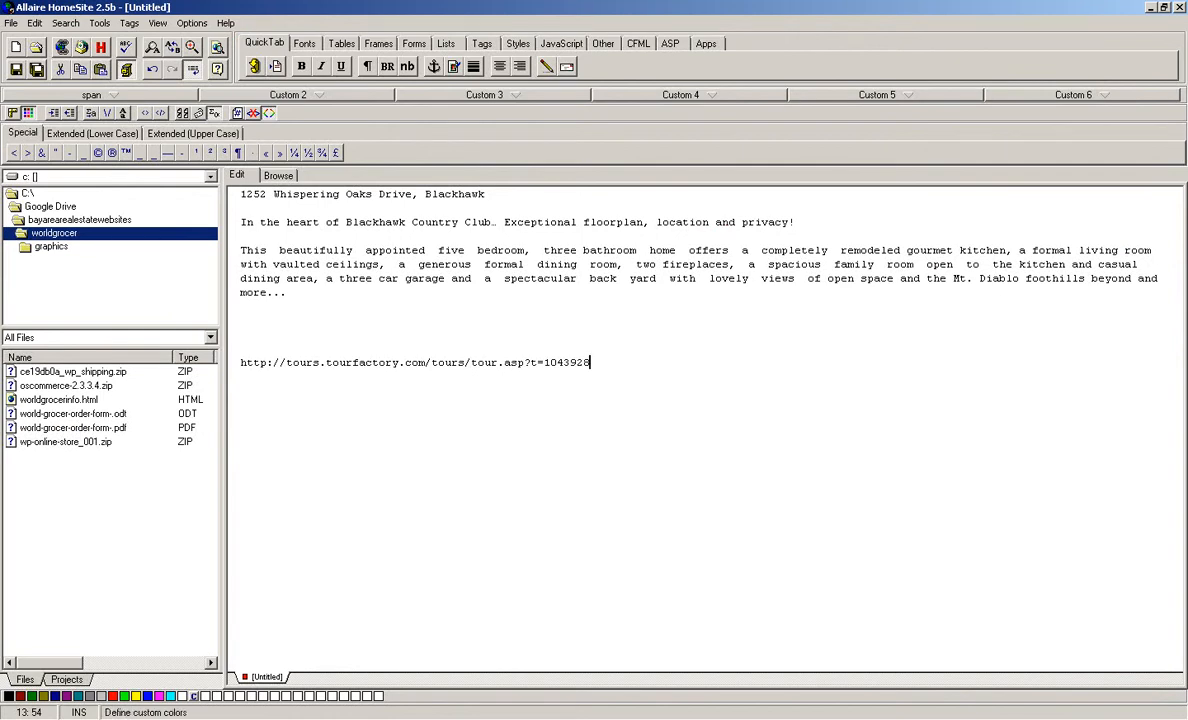
pyautogui.hotkey('alt', 'Tab')
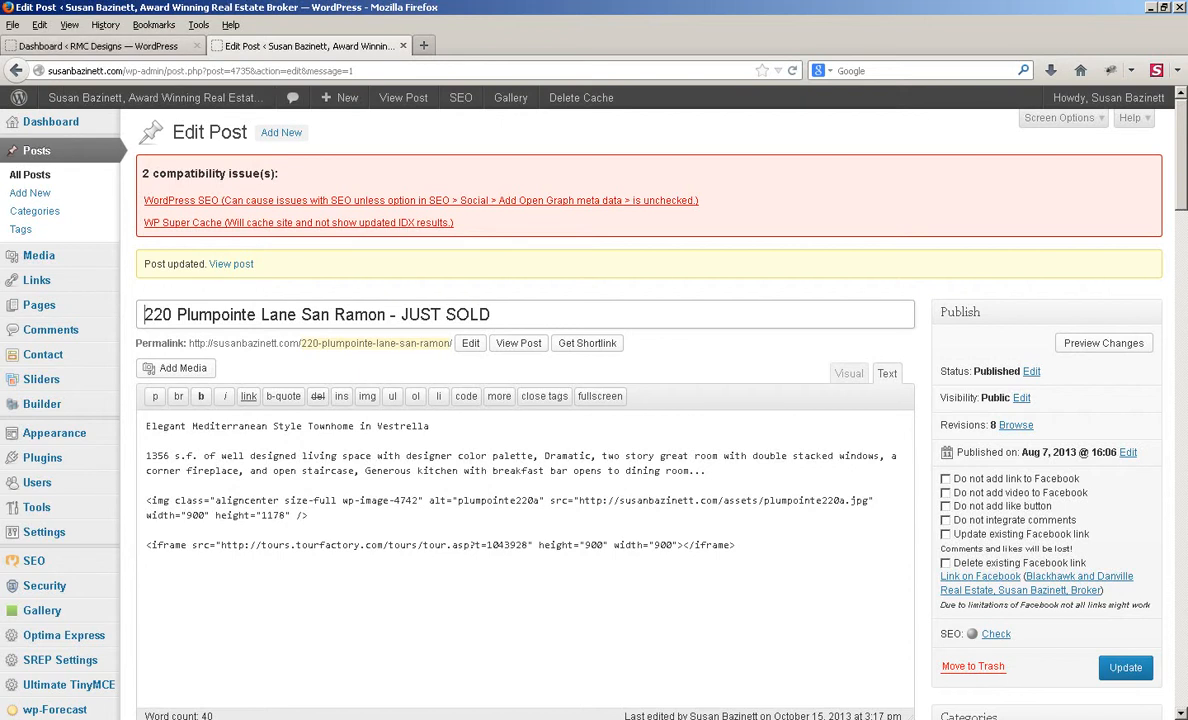
pyautogui.click(140, 46)
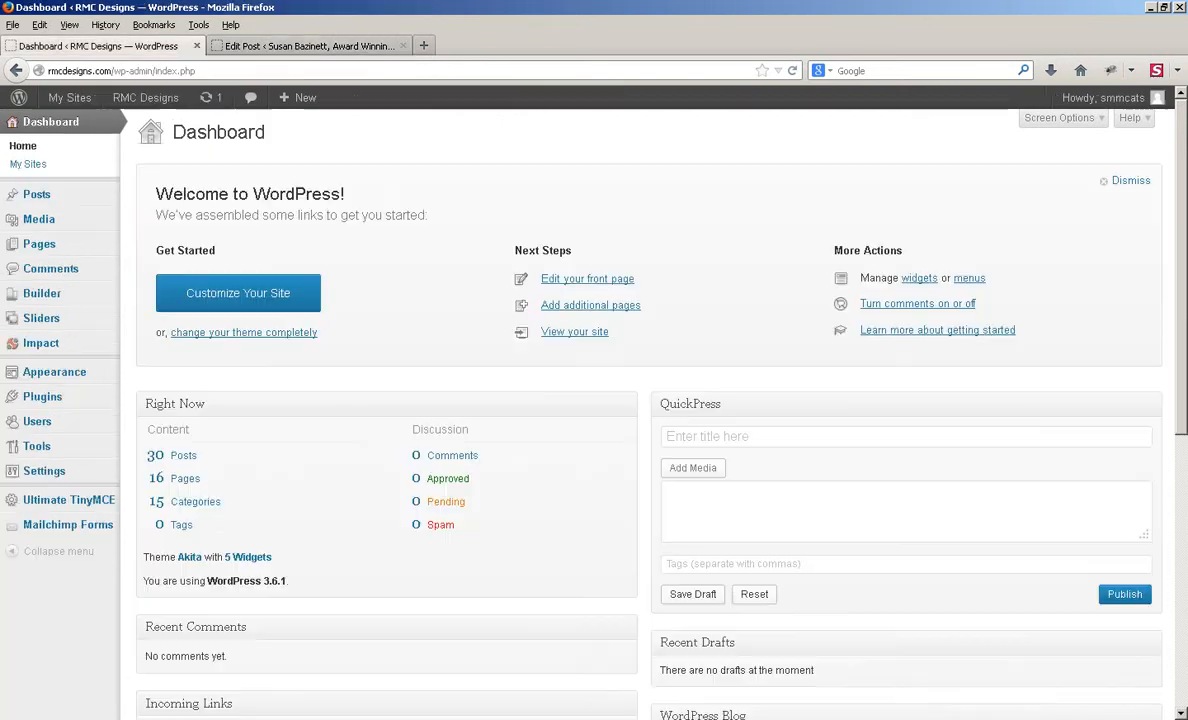
# Step: From the RMC Designs dashboard, choose Posts > Add New for a blank post
pyautogui.click(300, 46)
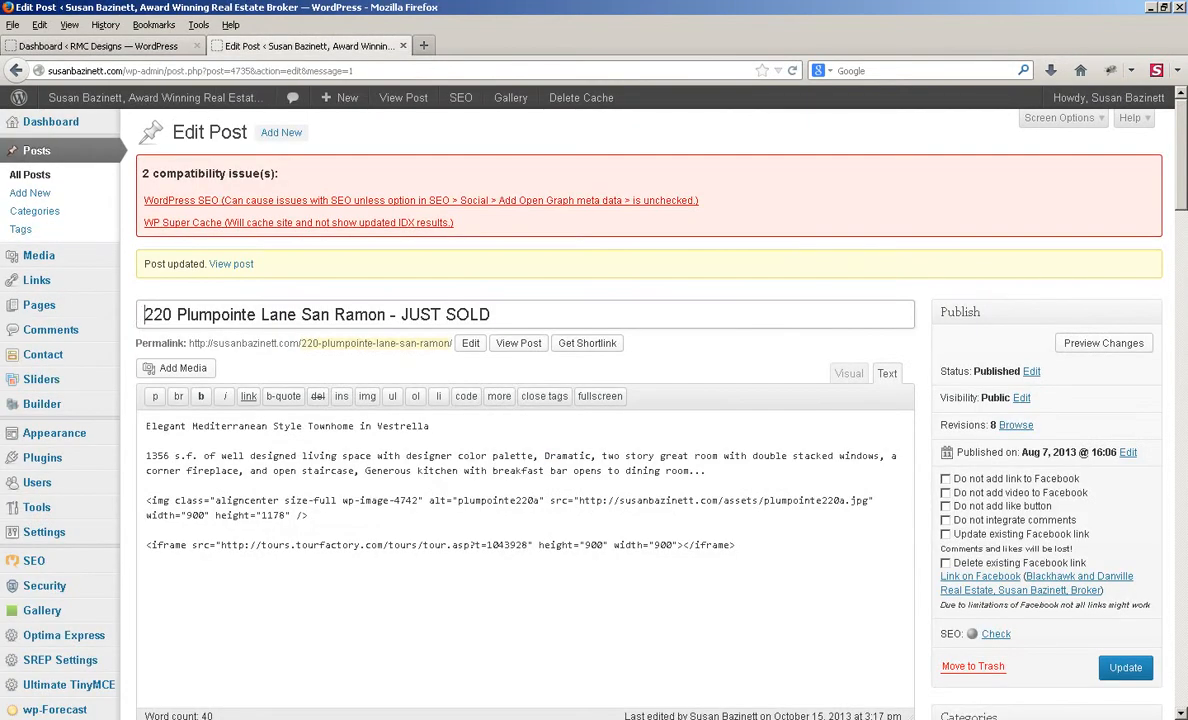
pyautogui.click(140, 47)
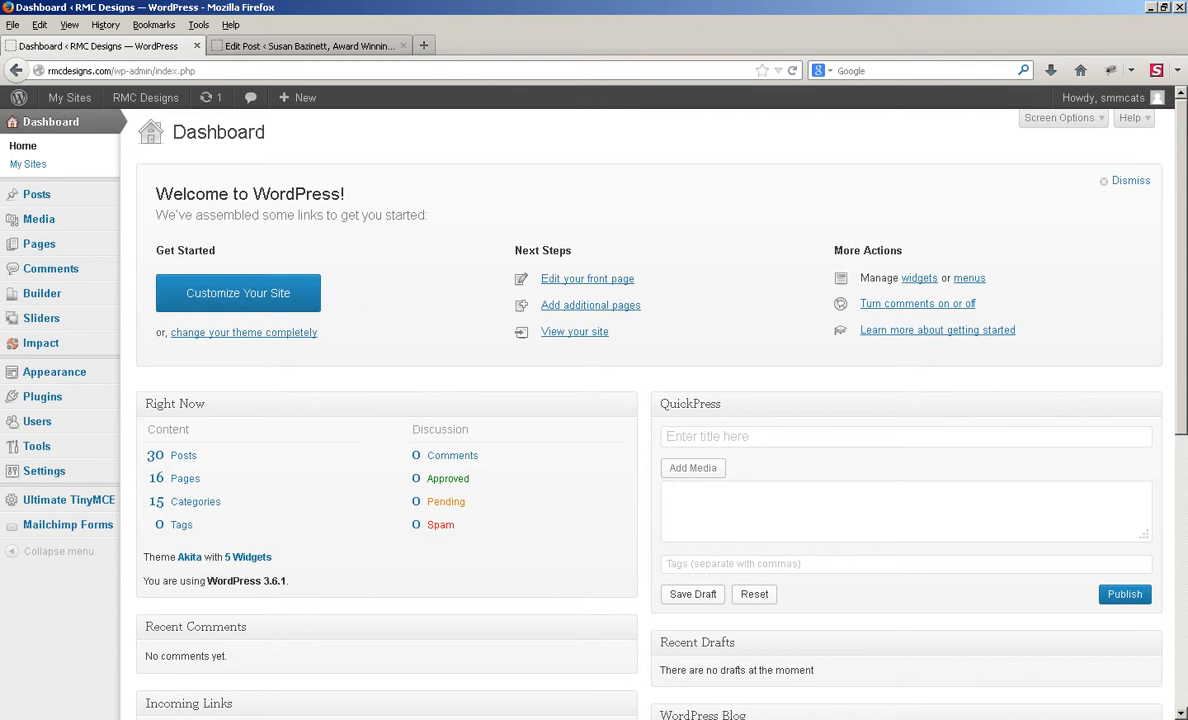
pyautogui.moveTo(36, 194)
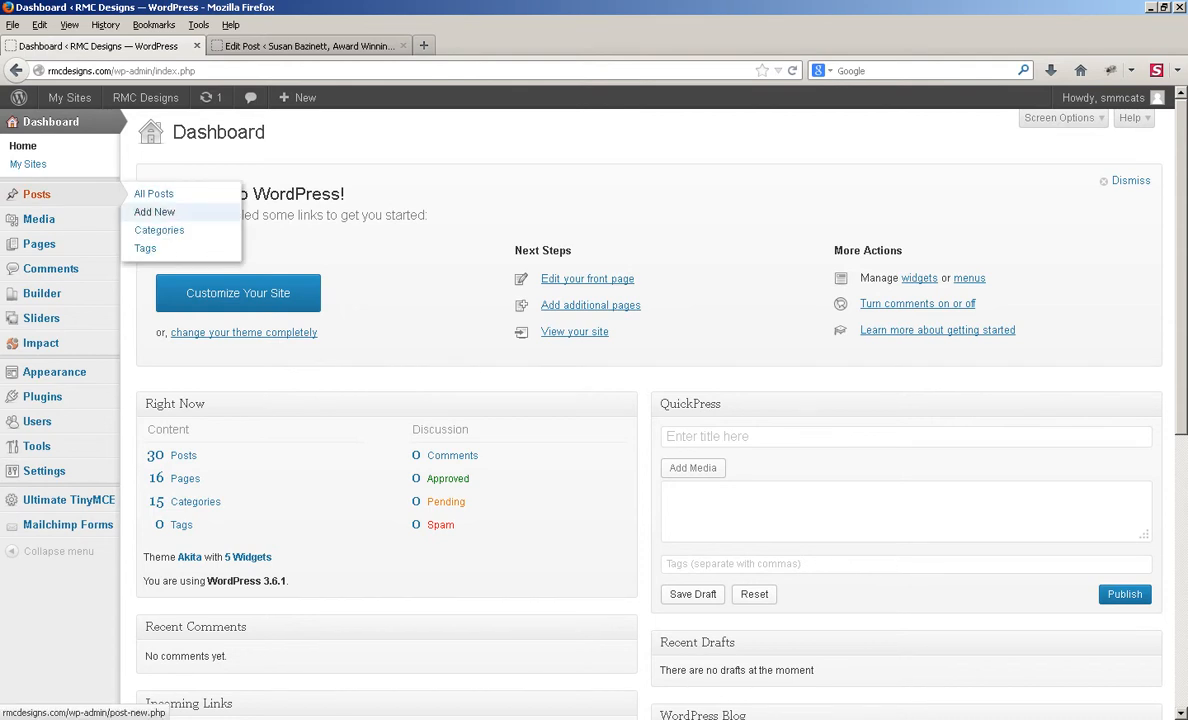
pyautogui.click(154, 212)
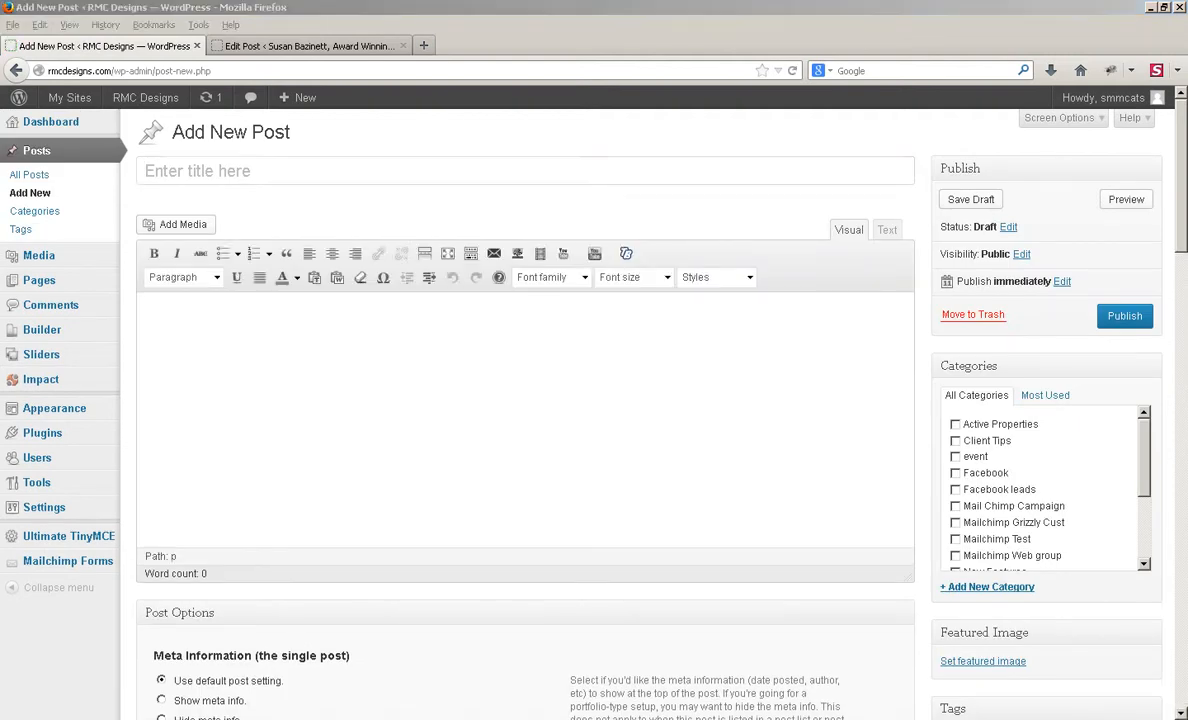
pyautogui.hotkey('alt', 'Tab')
pyautogui.moveTo(485, 194); pyautogui.dragTo(274, 194)
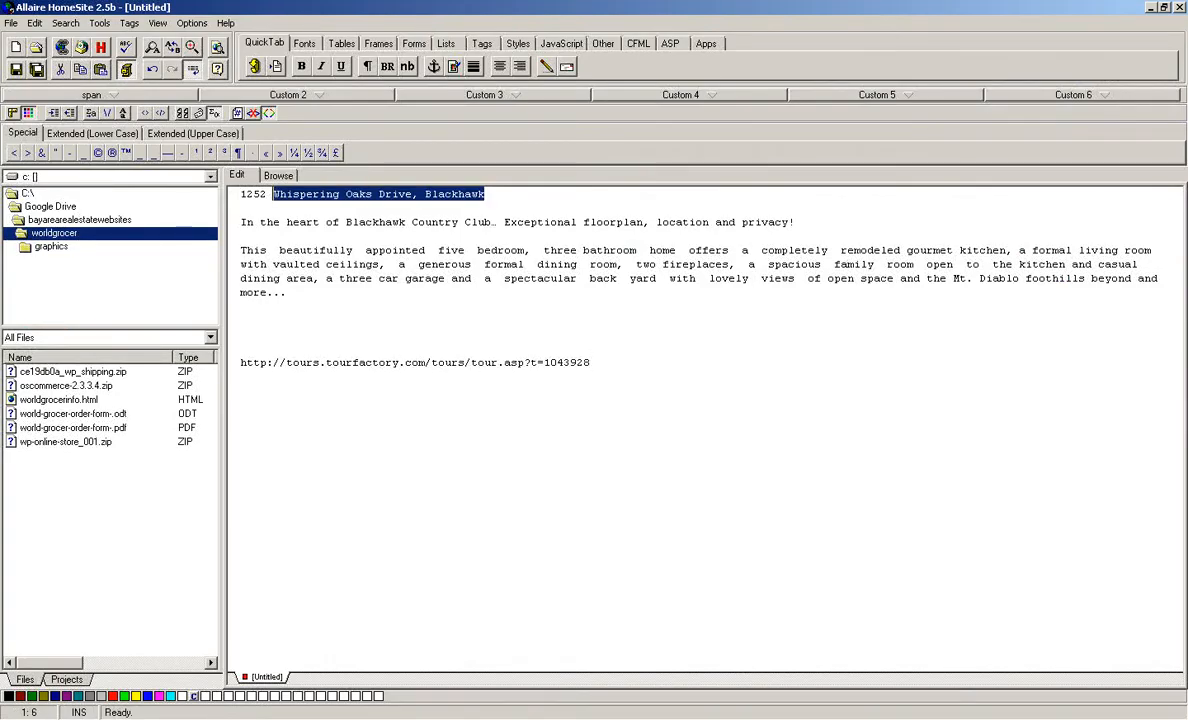
pyautogui.hotkey('alt', 'Tab')
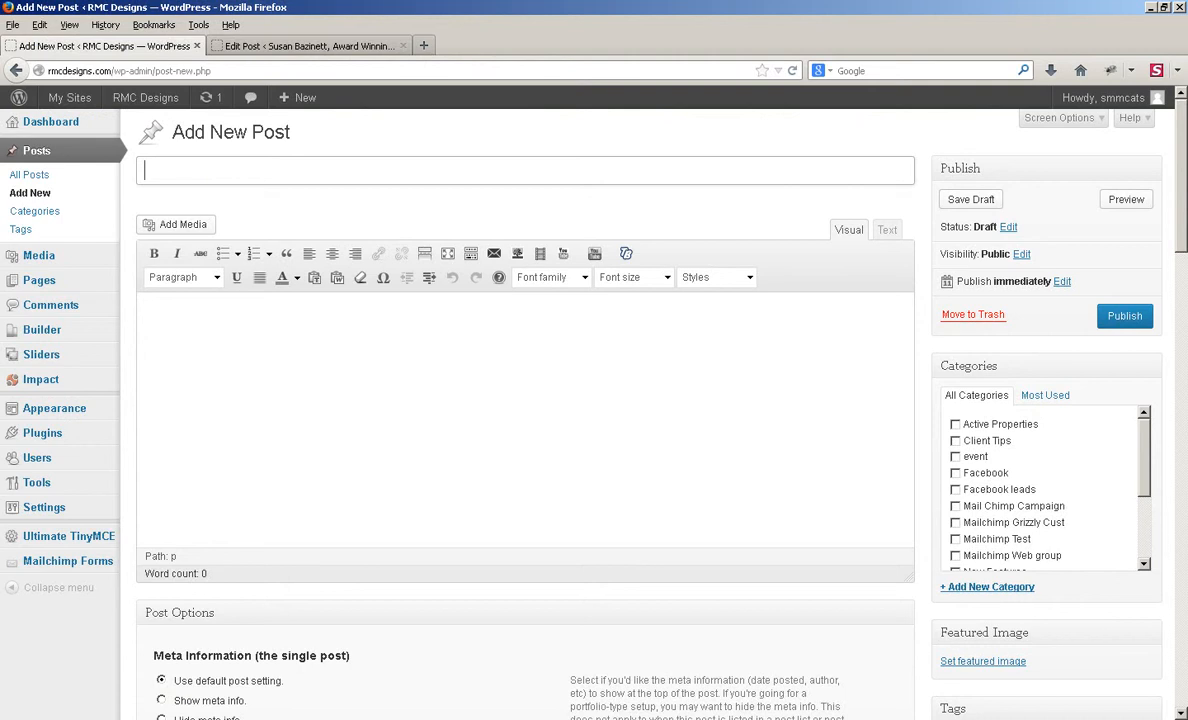
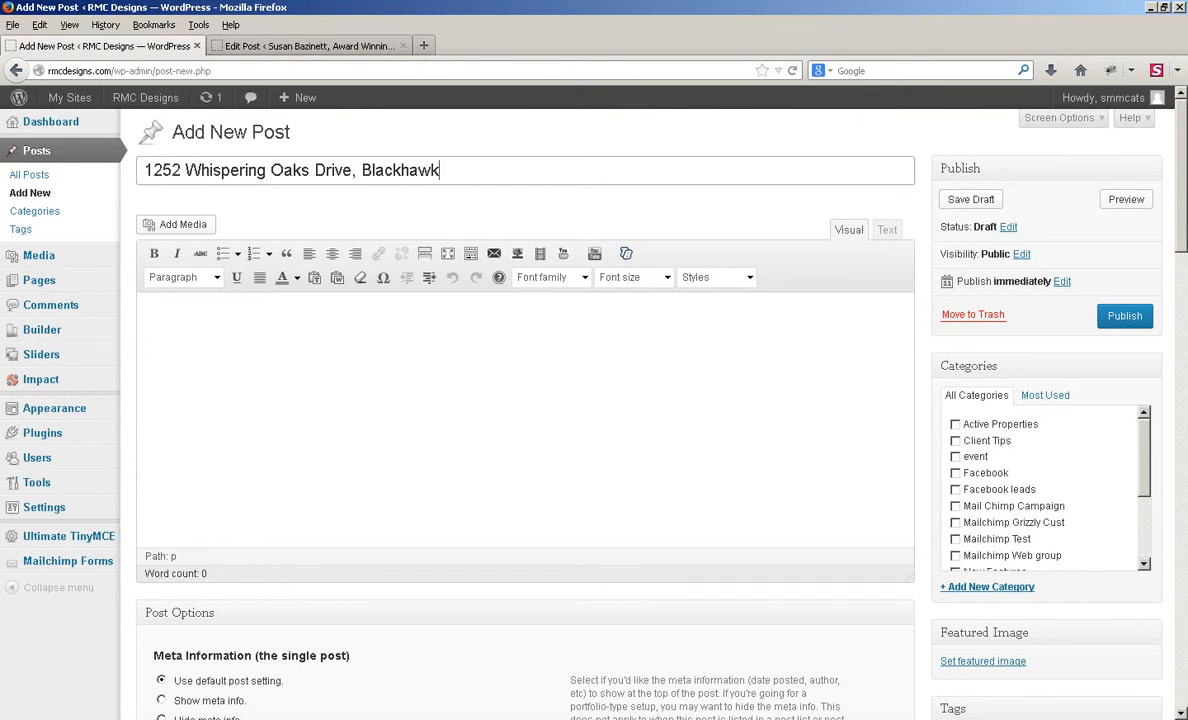
pyautogui.press('Tab')
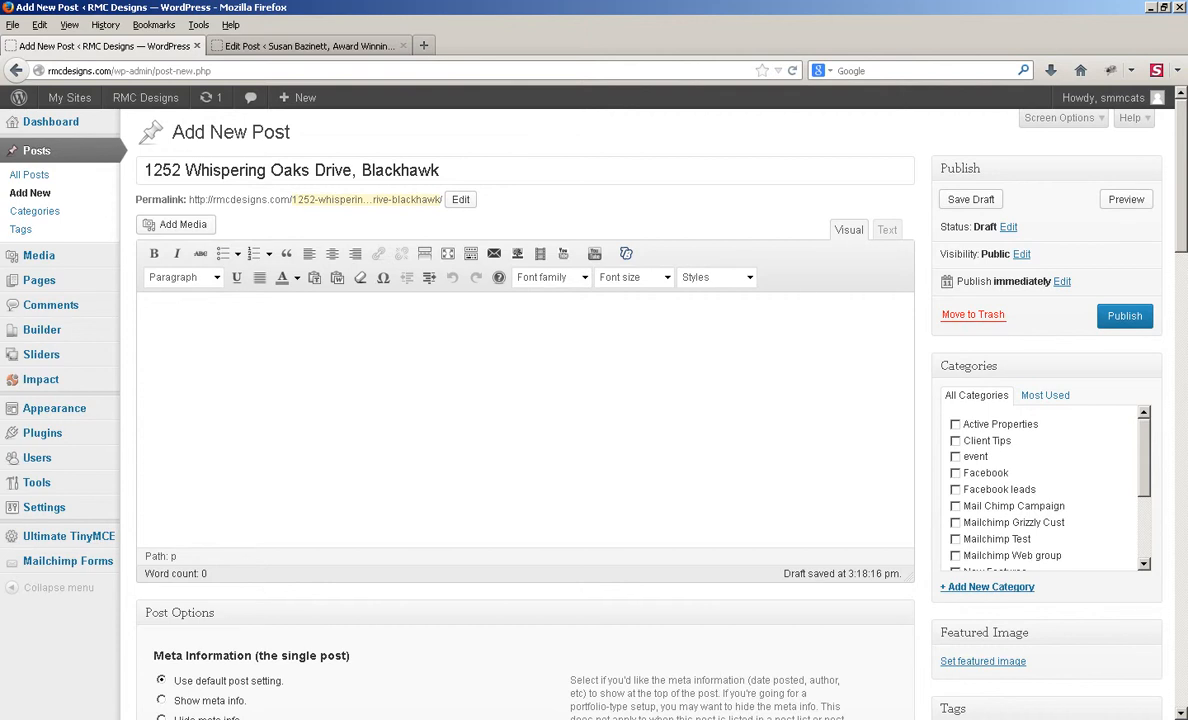
pyautogui.hotkey('alt', 'Tab')
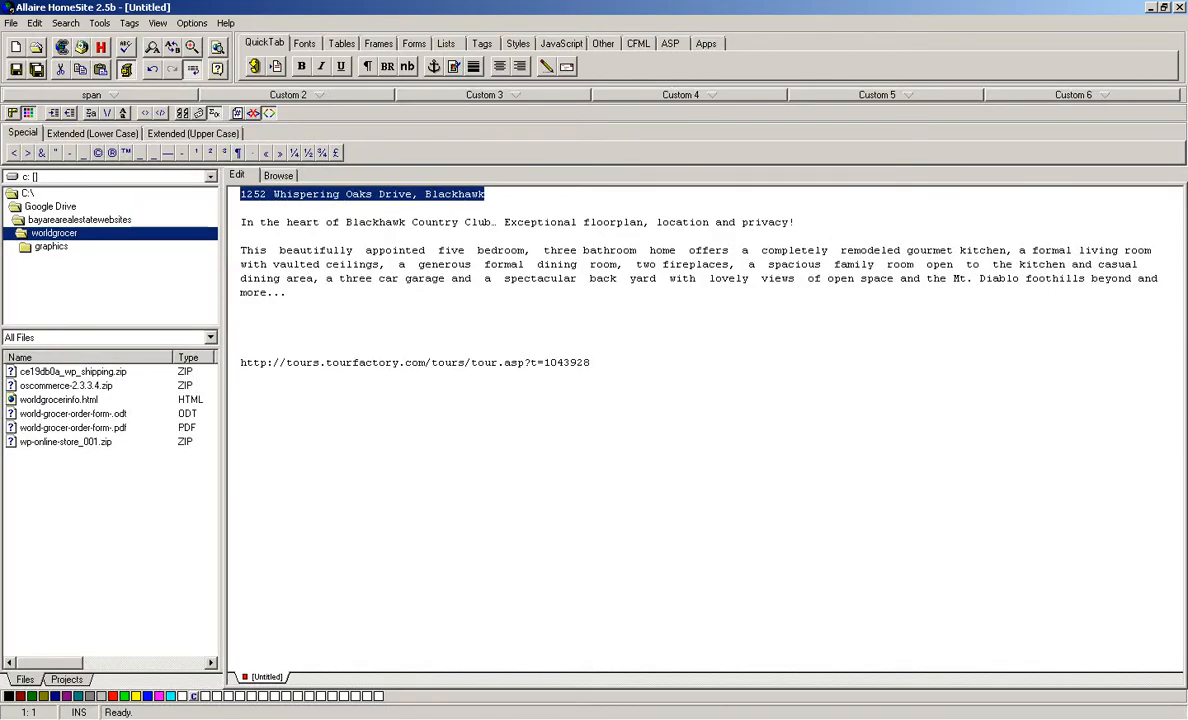
# Step: Paste the Blackhawk tagline and home description into the Visual editor, adding a blank paragraph below
pyautogui.moveTo(287, 293); pyautogui.dragTo(240, 222)
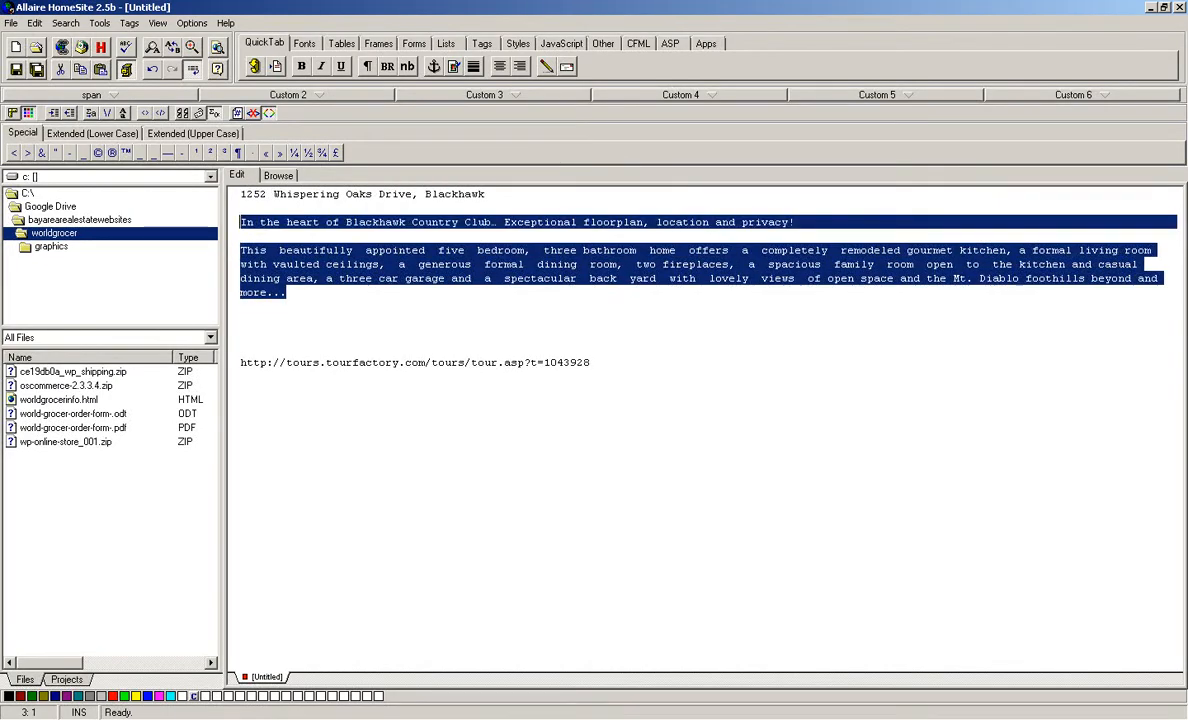
pyautogui.hotkey('alt', 'Tab')
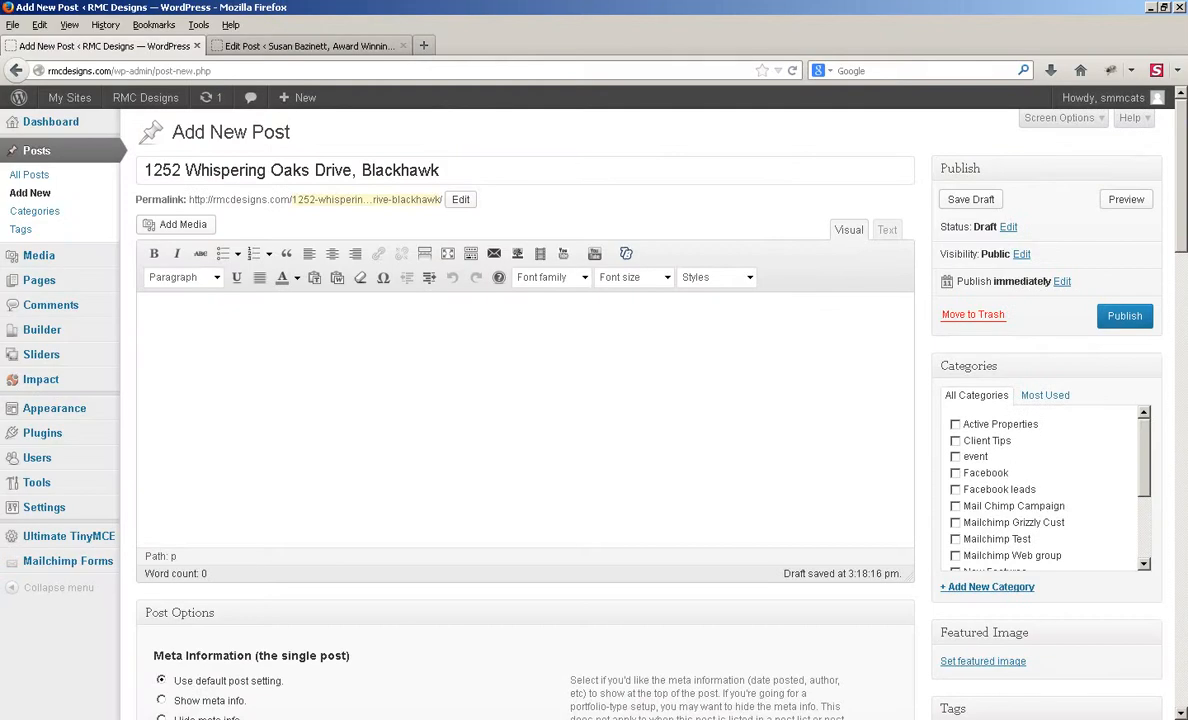
pyautogui.click(887, 230)
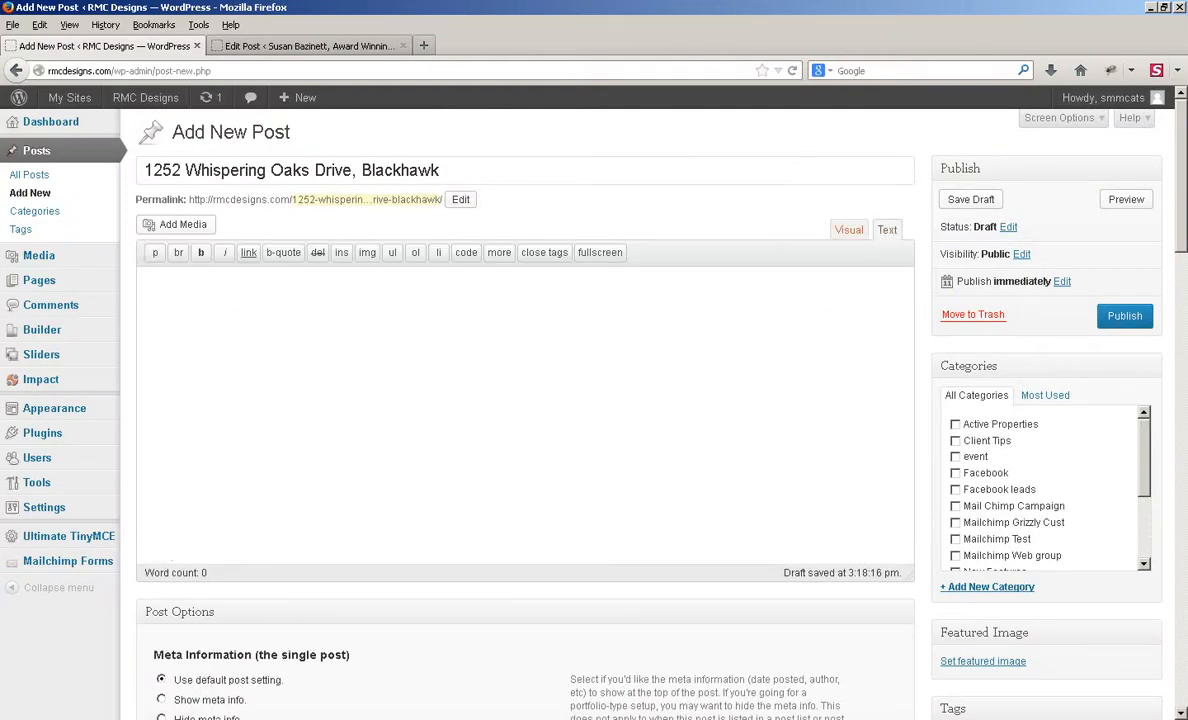
pyautogui.click(849, 230)
pyautogui.write('In the heart of Blackhawk Country Club... Exceptional floorplan, location and privacy!  This beautifully appointed five bedroom, three bathroom home offers a completely remodeled gourmet kitchen, a formal living room with vaulted ceilings, a generous formal dining room, two fireplaces, a spacious family room open to the kitchen and casual dining area, a three car garage and a spectacular back yard with lovely views of open space and the Mt. Diablo foothills beyond and more...')
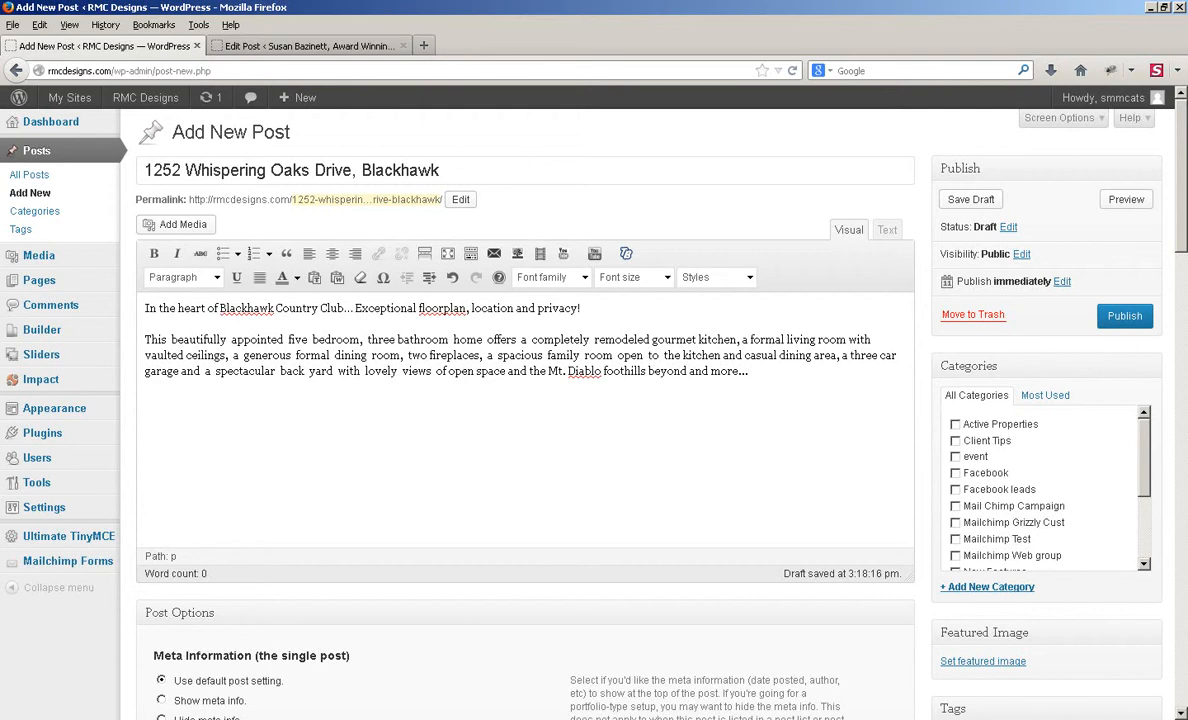
pyautogui.press('Return')
pyautogui.click(176, 224)
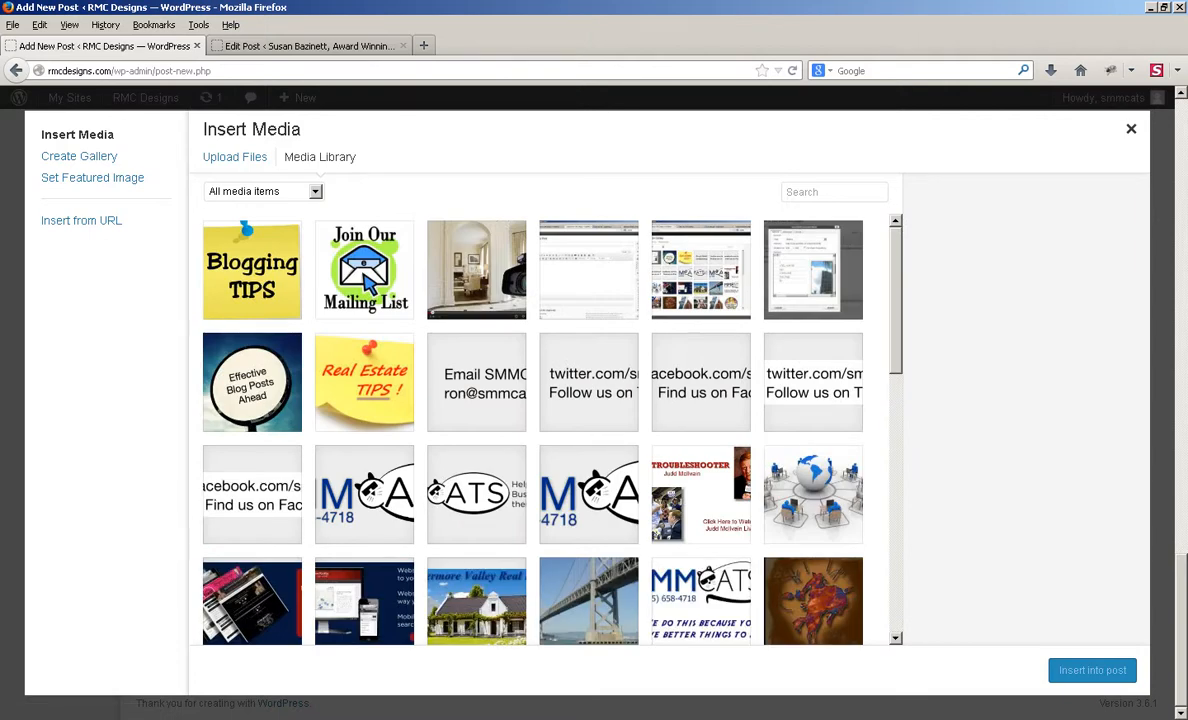
# Step: Start a new media upload and browse to the Google Drive bayarearealestatewebsites folder
pyautogui.click(1131, 128)
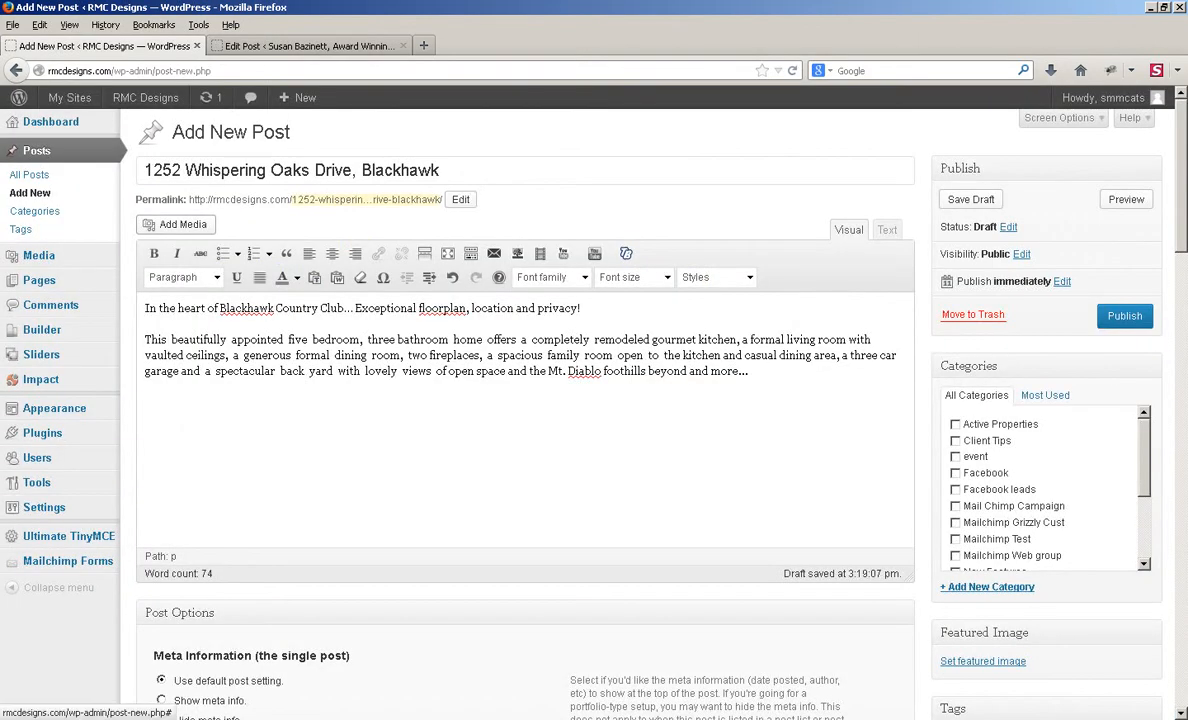
pyautogui.click(176, 225)
pyautogui.click(235, 157)
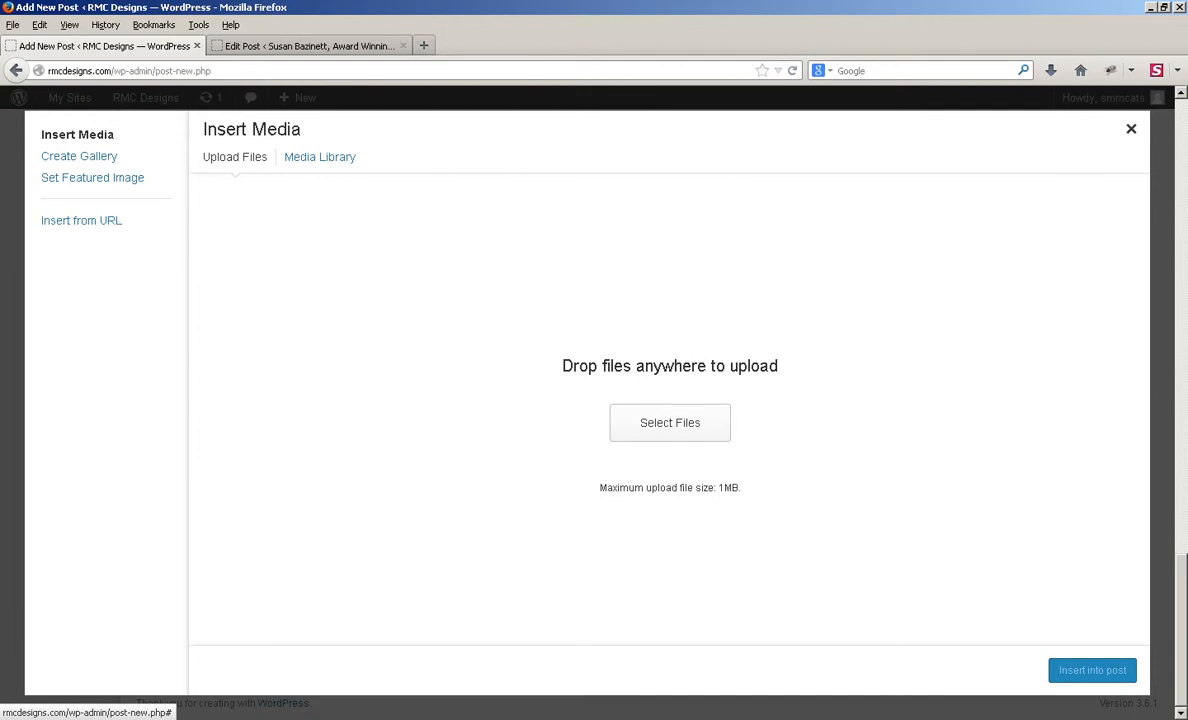
pyautogui.click(670, 422)
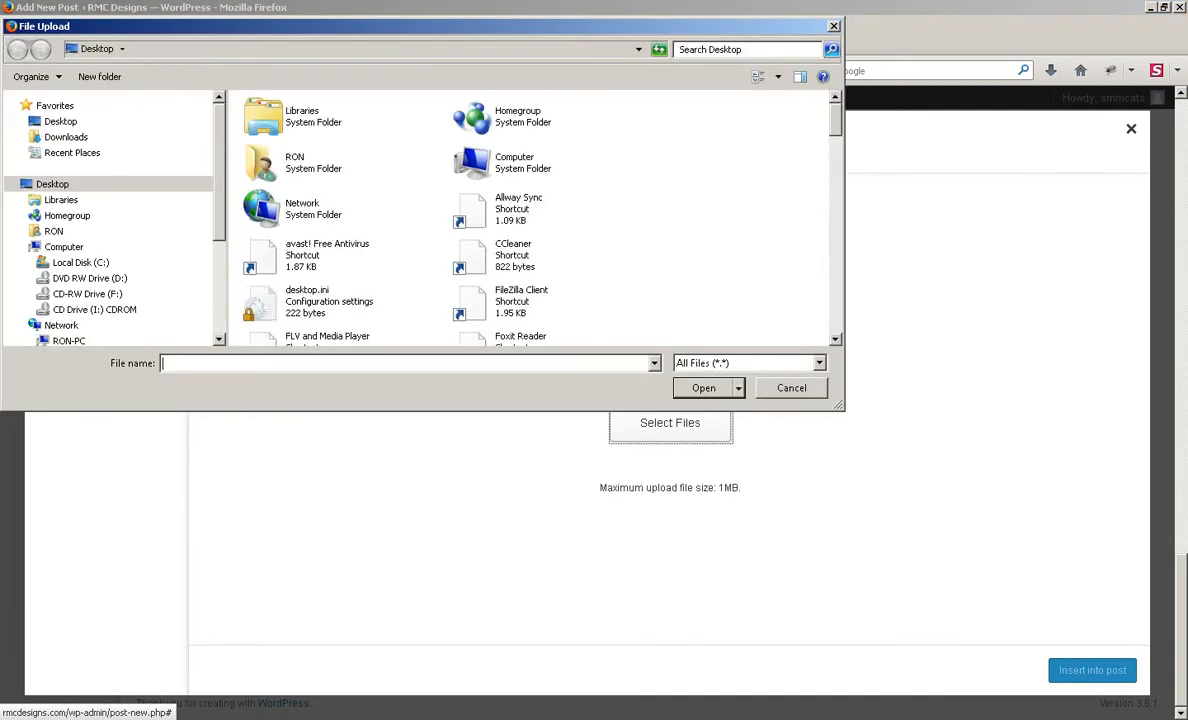
pyautogui.doubleClick(514, 162)
pyautogui.doubleClick(300, 118)
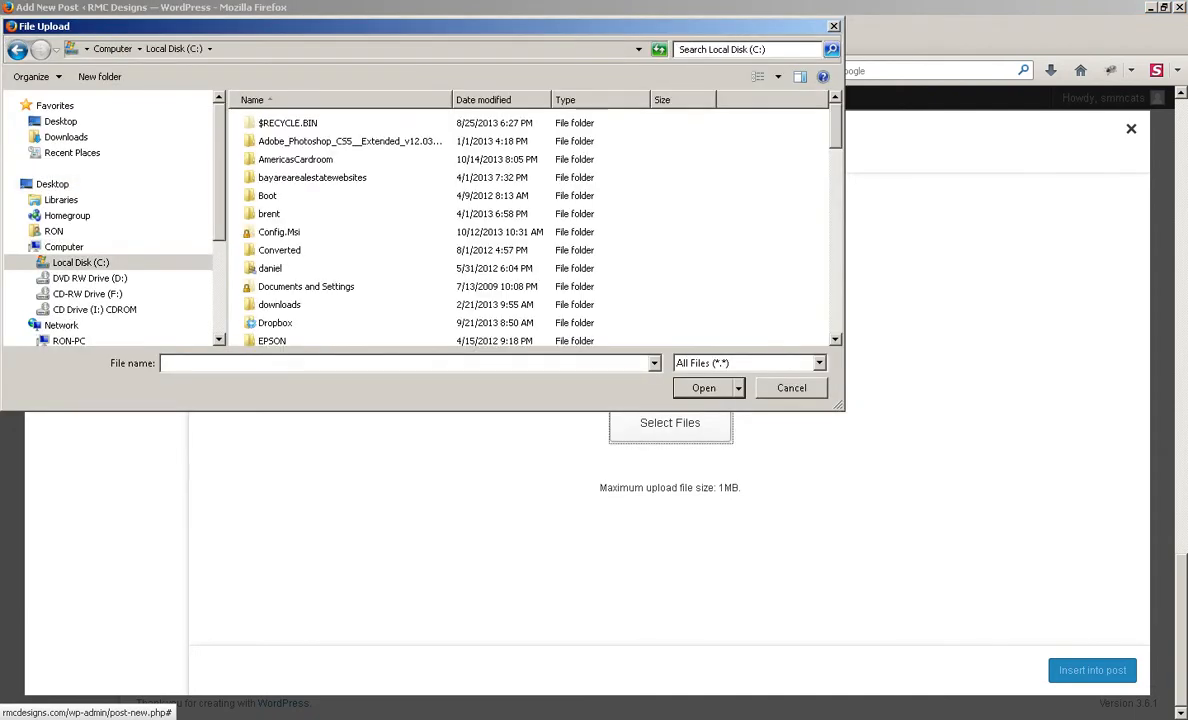
pyautogui.scroll(-3, 530, 220)
pyautogui.doubleClick(275, 228)
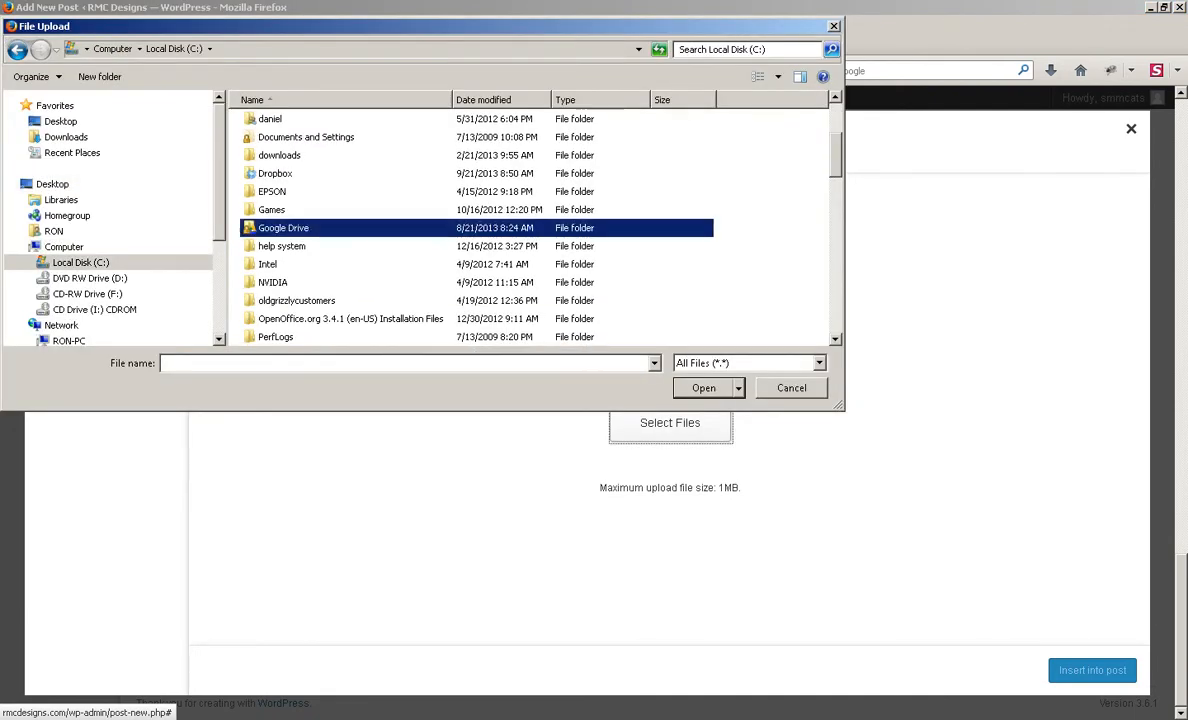
pyautogui.doubleClick(312, 123)
# Step: Upload whisperingoaks.jpg from the smmcats listings folder to the media library
pyautogui.click(275, 214)
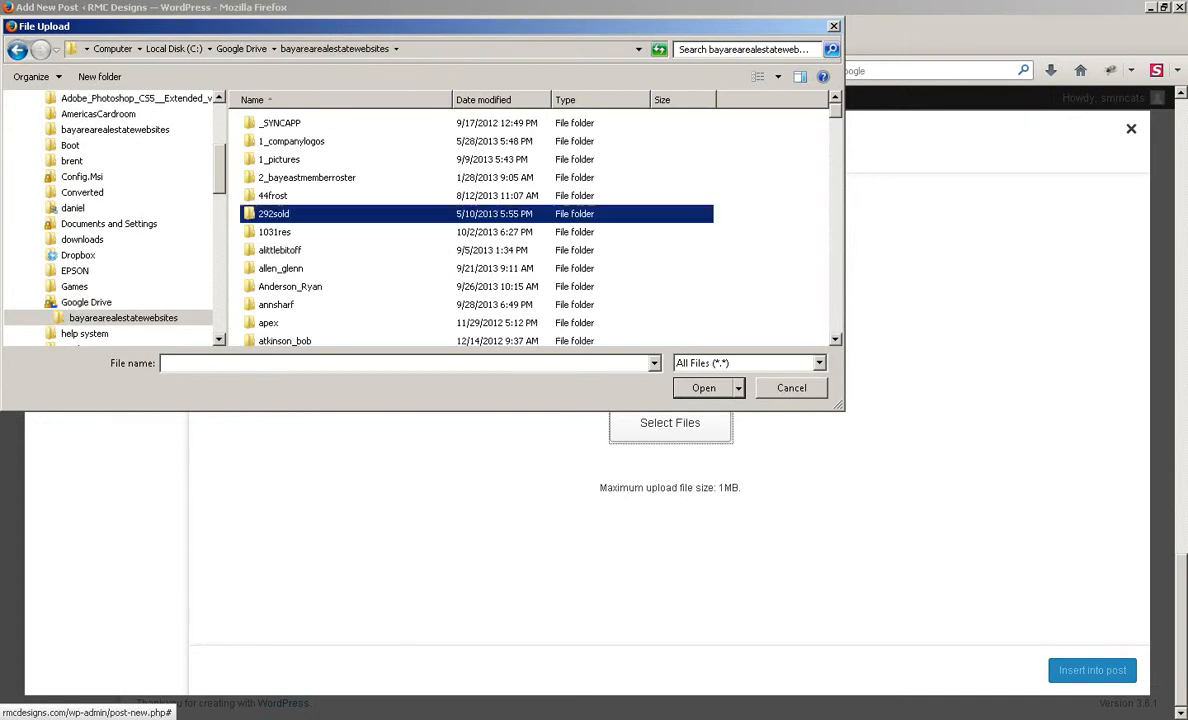
pyautogui.press('s')
pyautogui.press('m')
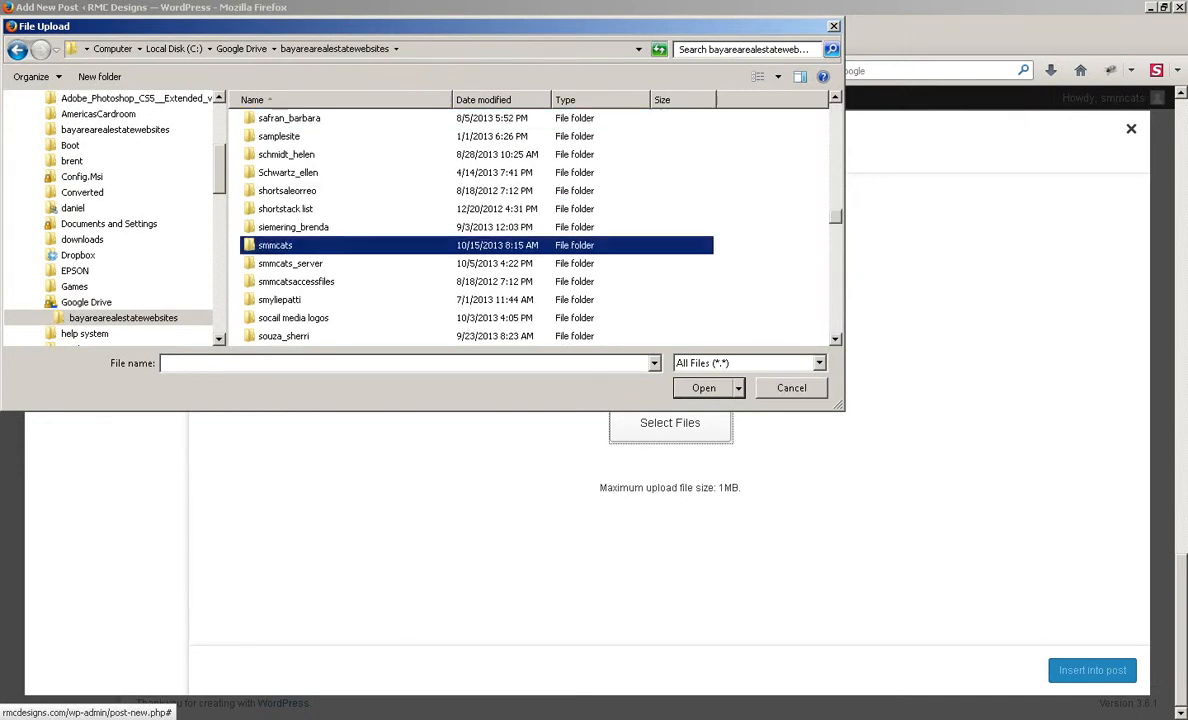
pyautogui.press('Return')
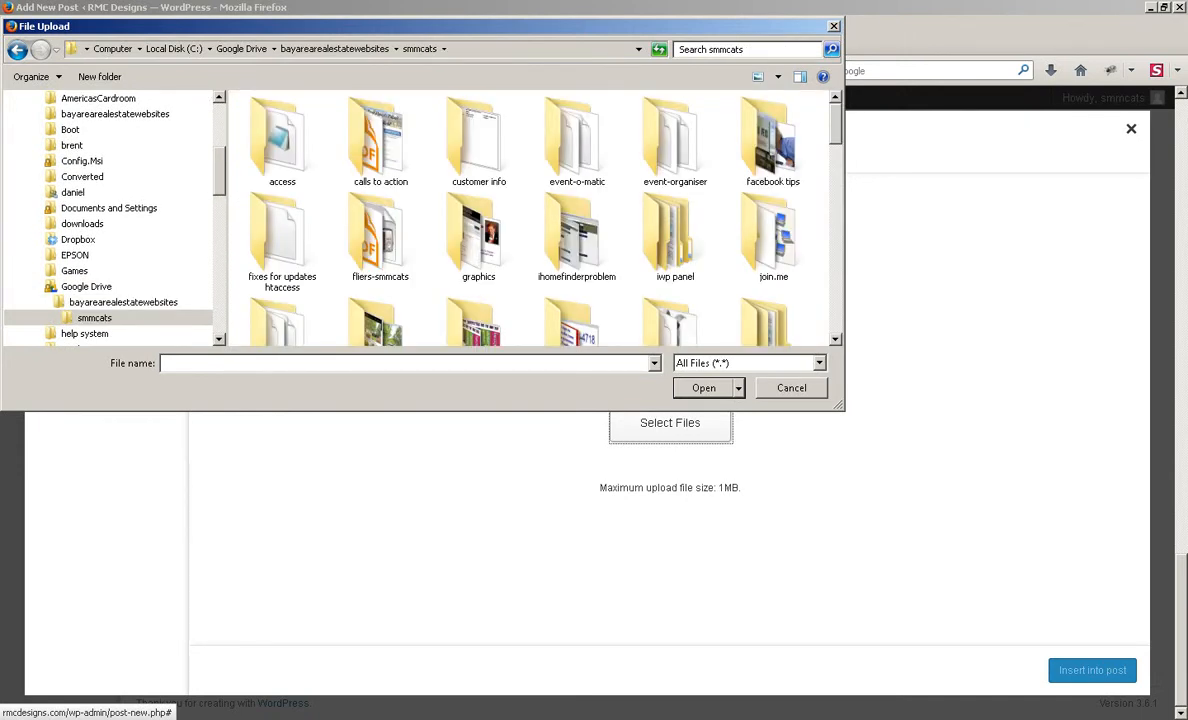
pyautogui.scroll(-1, 530, 215)
pyautogui.doubleClick(360, 280)
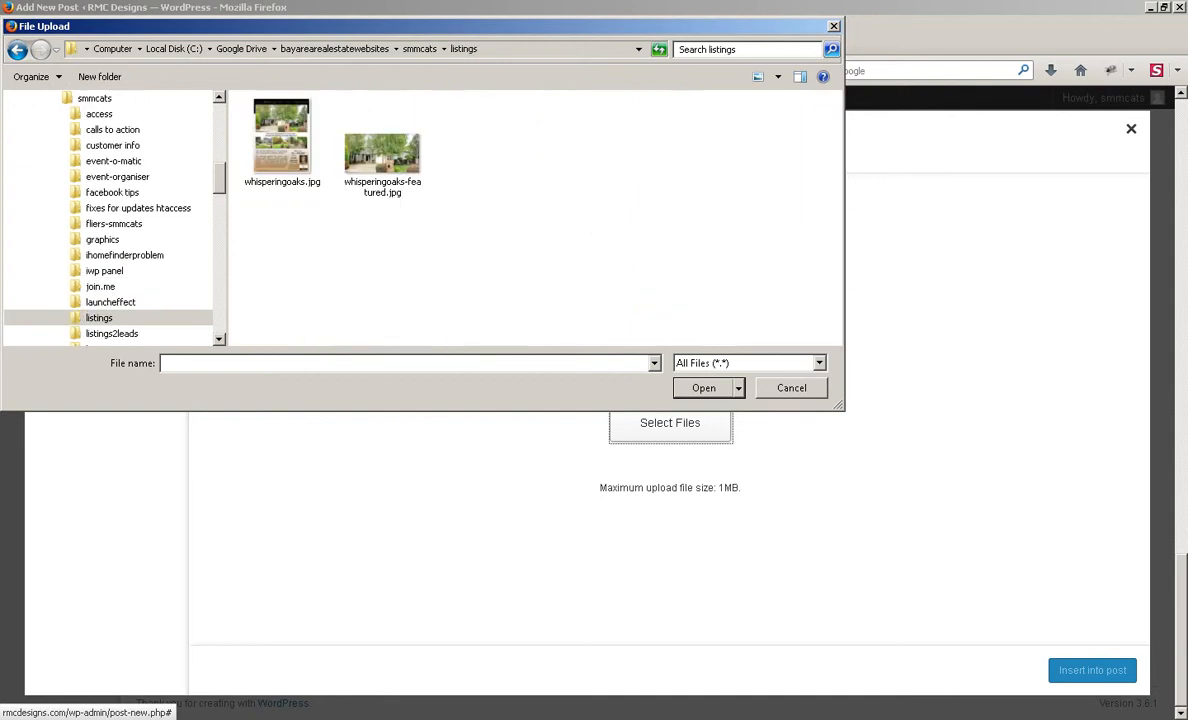
pyautogui.doubleClick(282, 140)
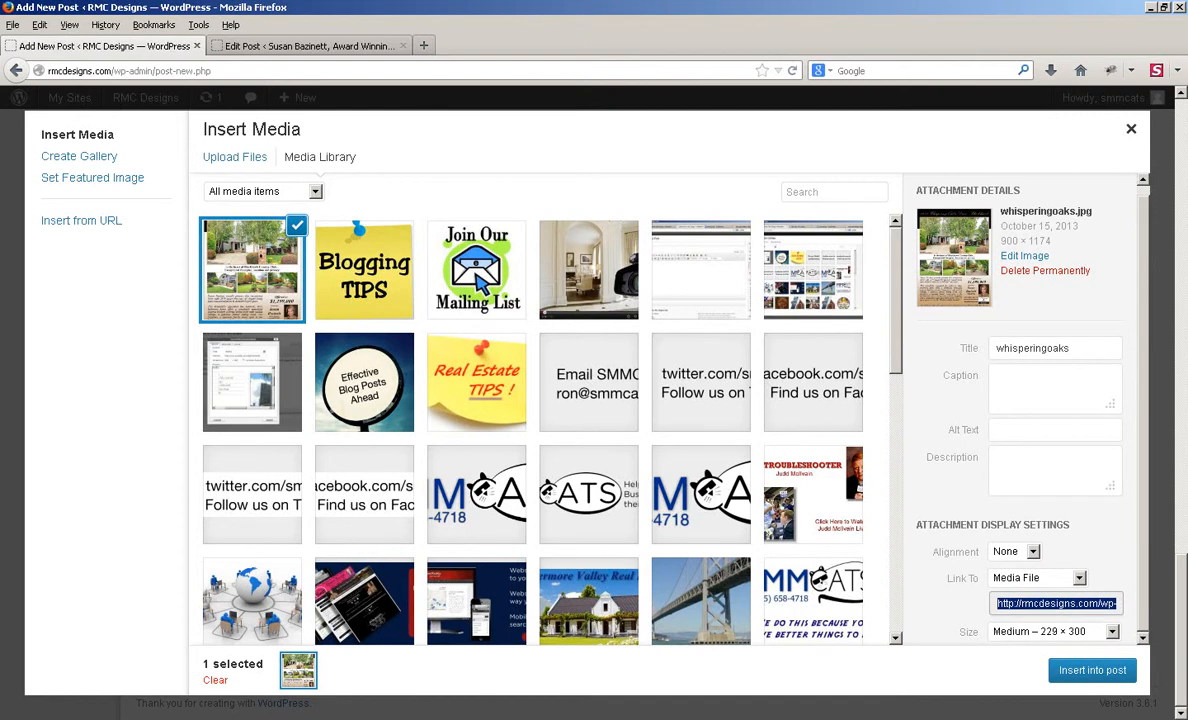
# Step: Insert the flyer centered at full size (900 × 1174) with no link
pyautogui.click(1079, 578)
pyautogui.press('Return')
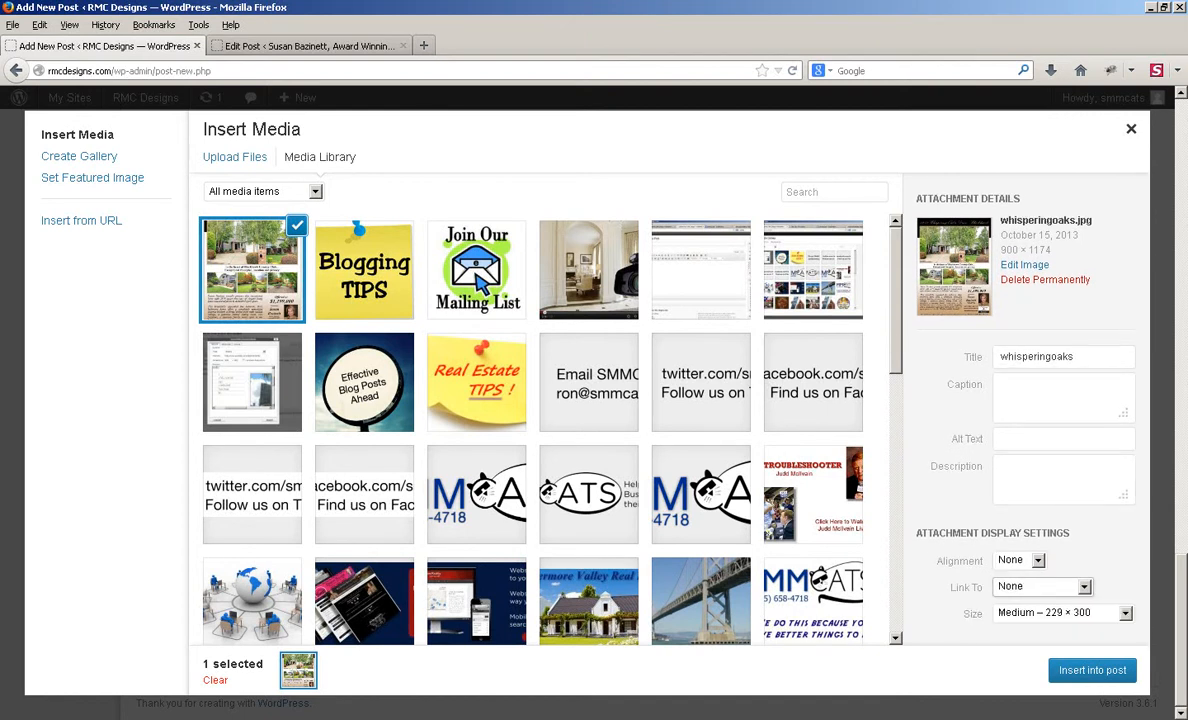
pyautogui.click(1038, 561)
pyautogui.click(1018, 591)
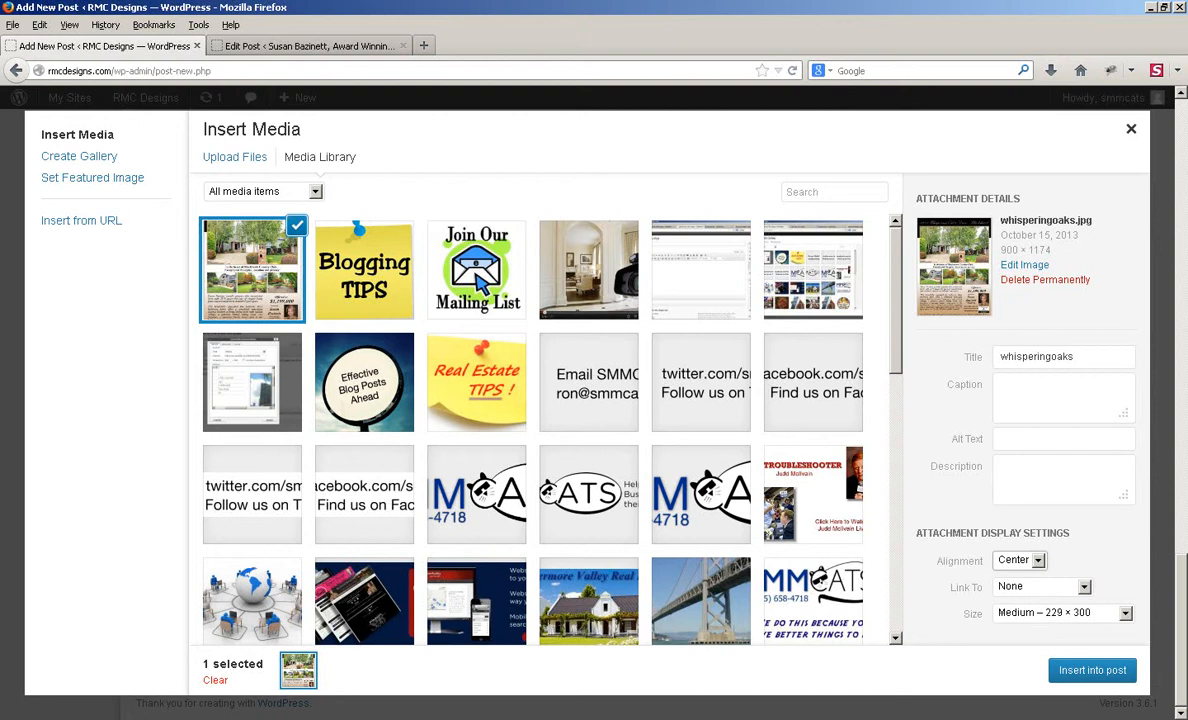
pyautogui.click(1126, 613)
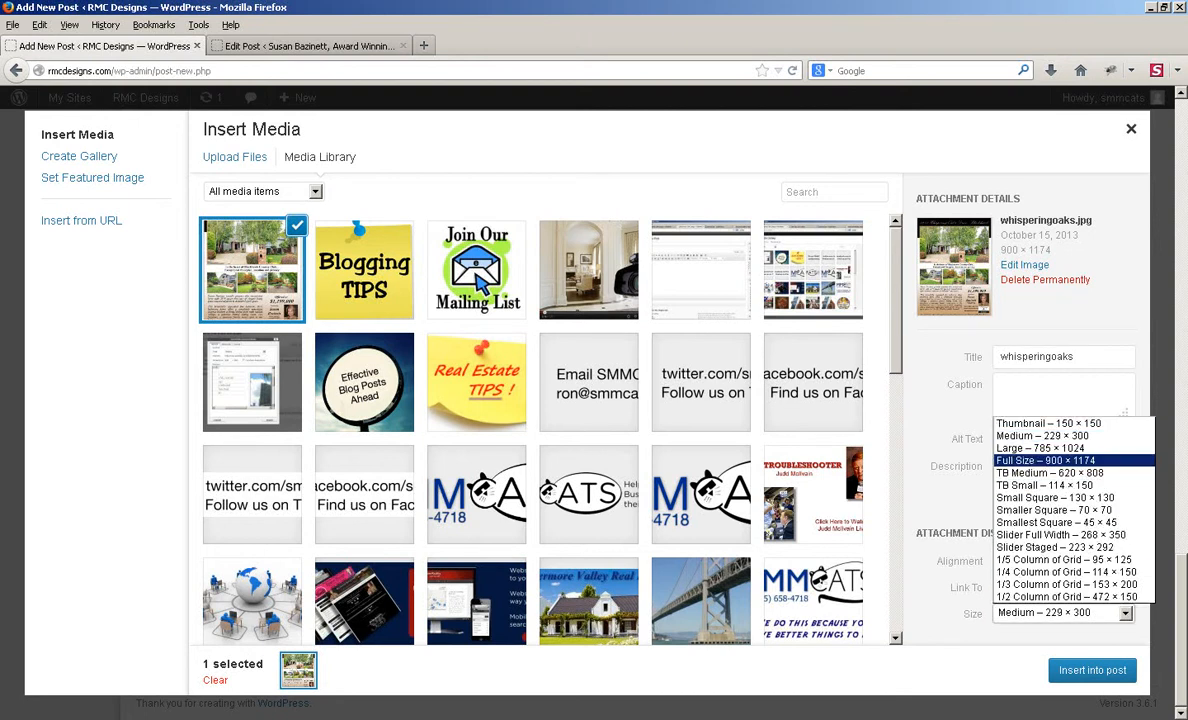
pyautogui.click(1066, 461)
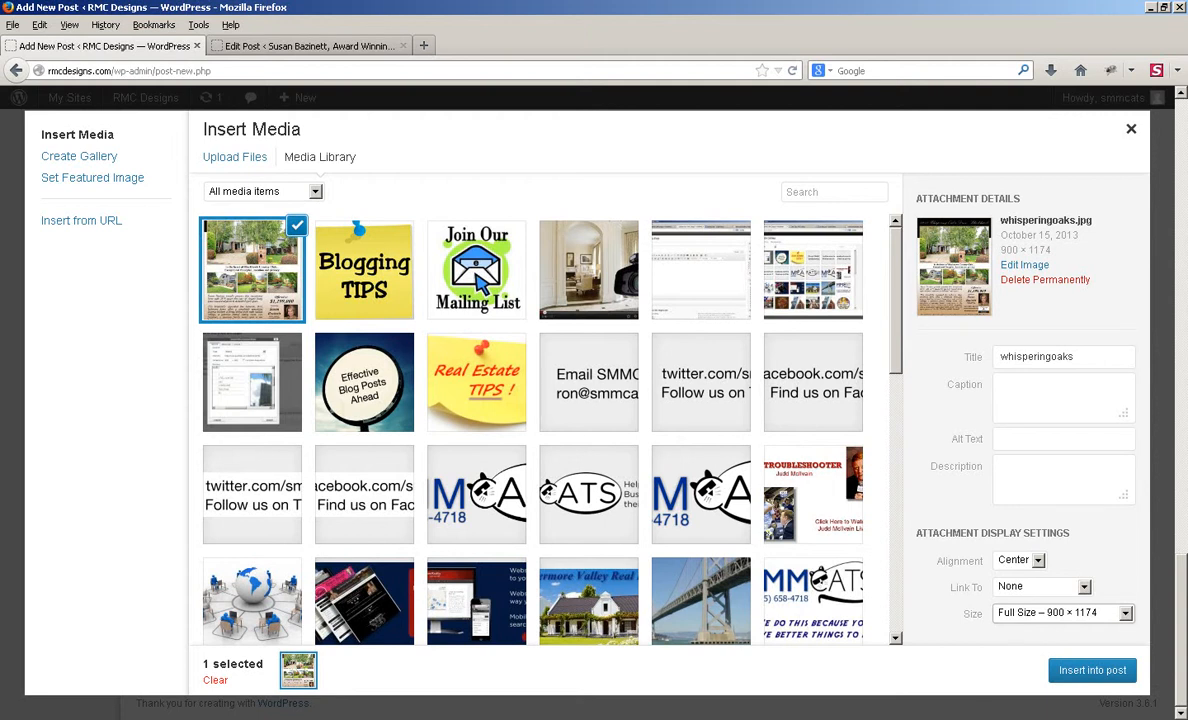
pyautogui.click(1092, 671)
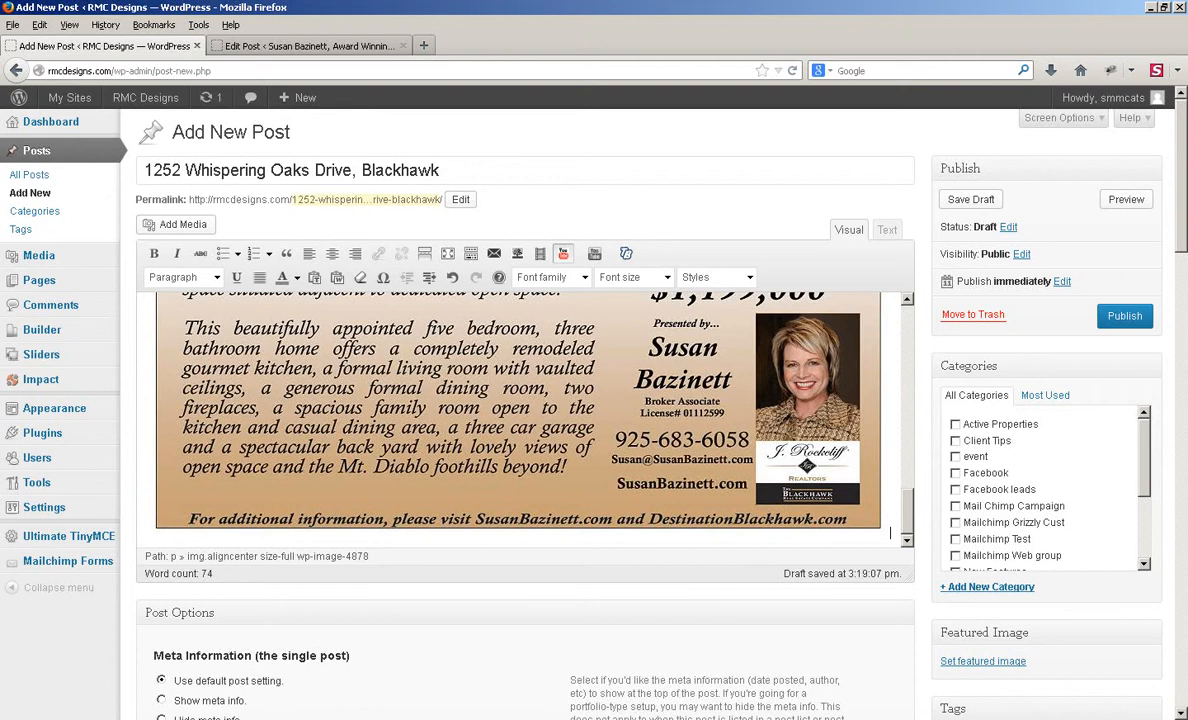
# Step: Add a paragraph below the flyer and set up an embedded media item of type Iframe
pyautogui.press('Return')
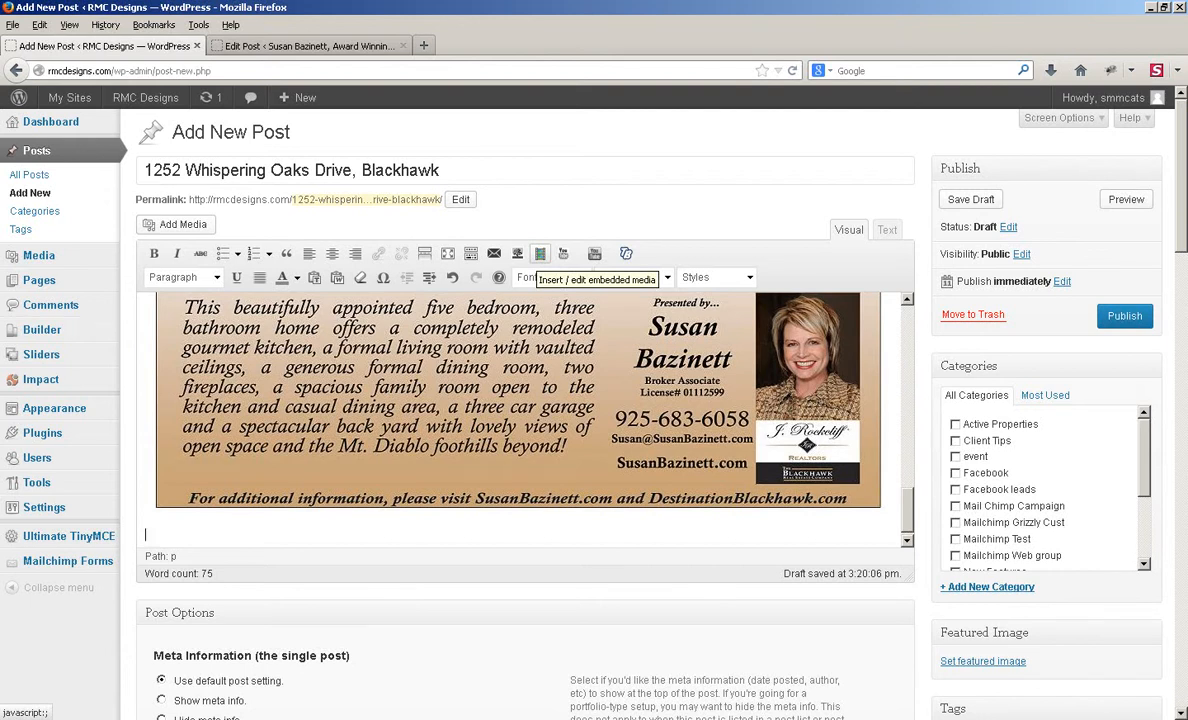
pyautogui.click(540, 254)
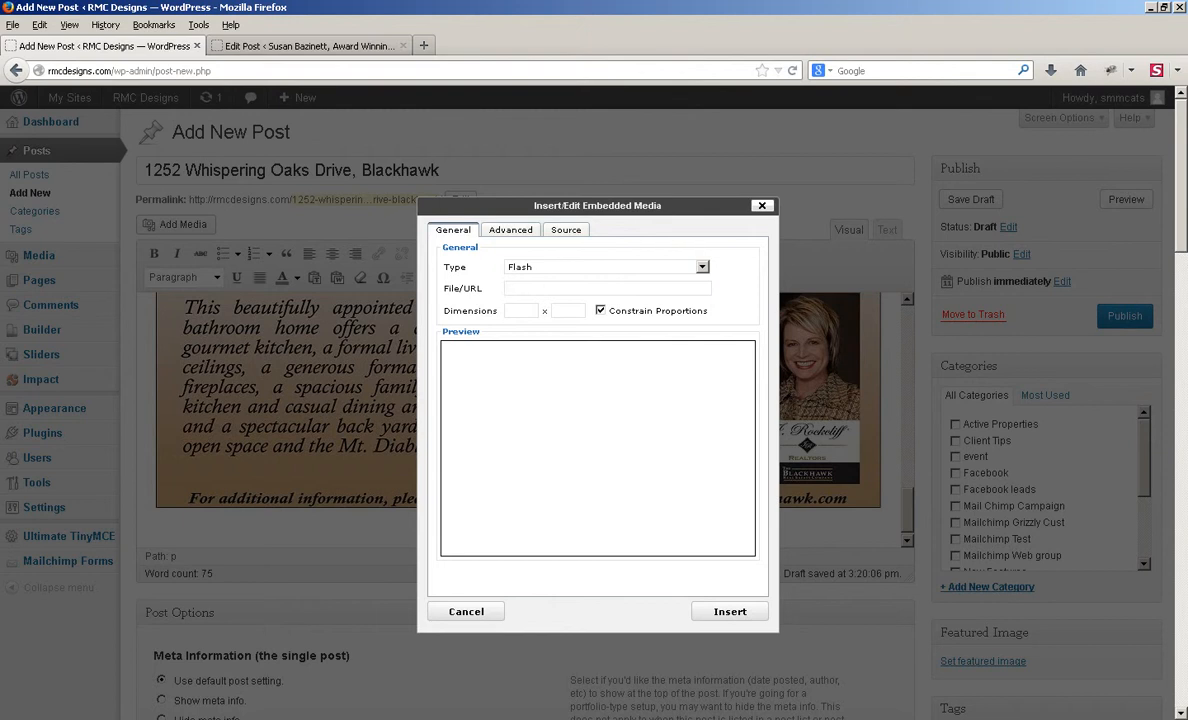
pyautogui.click(702, 267)
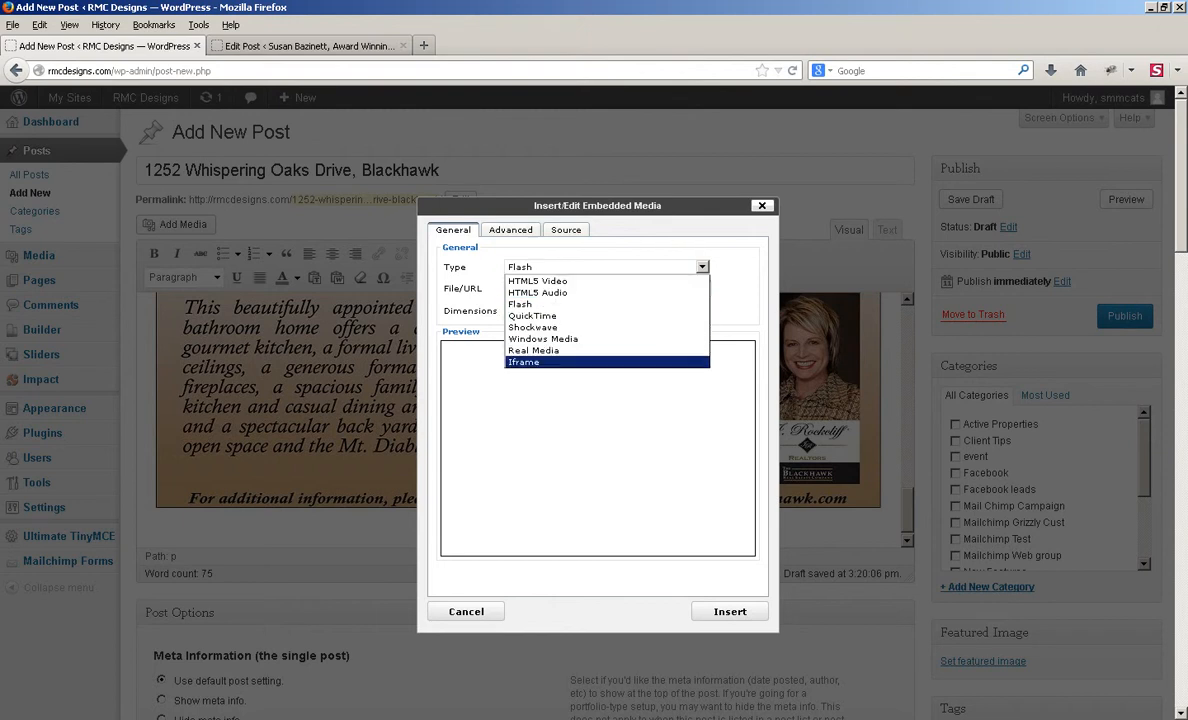
pyautogui.click(560, 361)
# Step: Copy the virtual tour URL from the HomeSite notes
pyautogui.hotkey('alt', 'Tab')
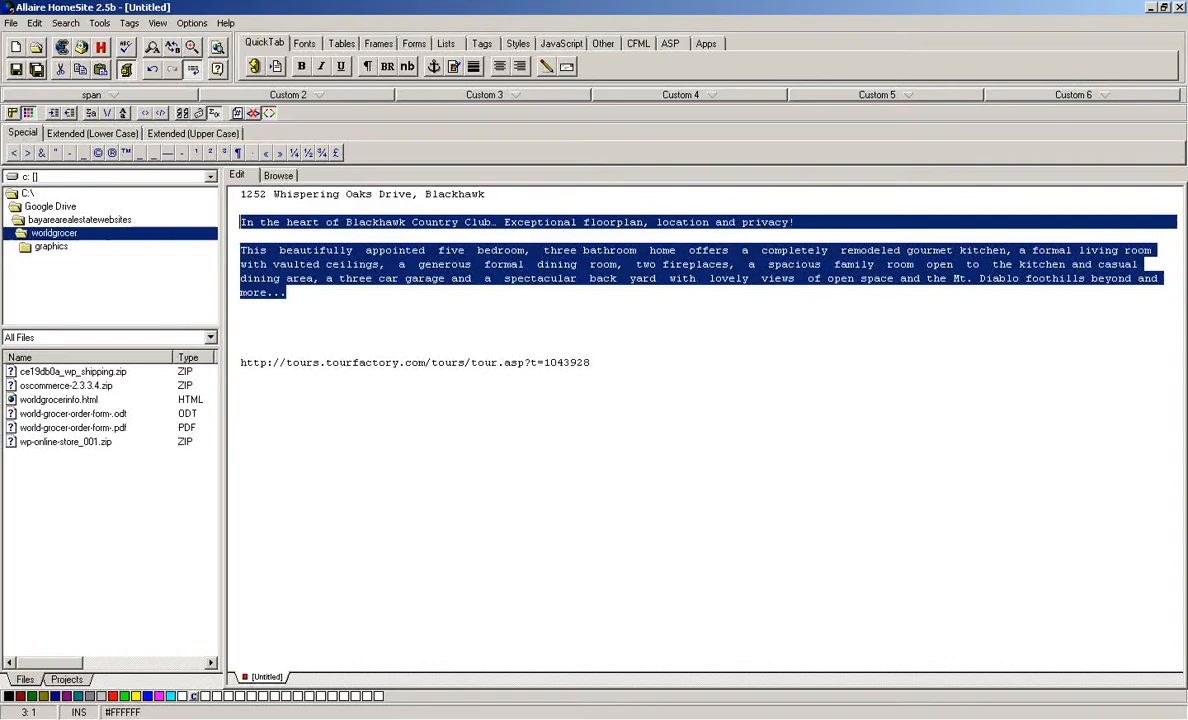
pyautogui.moveTo(591, 363); pyautogui.dragTo(240, 349)
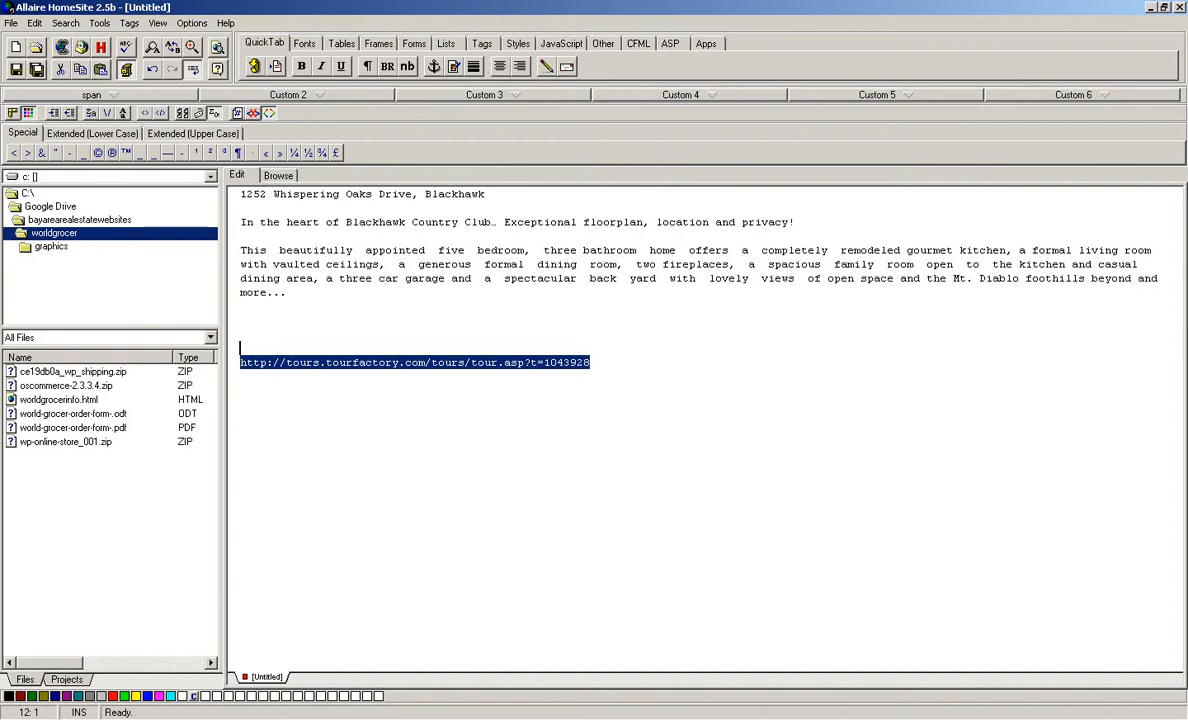
pyautogui.click(471, 363)
pyautogui.moveTo(591, 363); pyautogui.dragTo(240, 363)
pyautogui.hotkey('ctrl', 'c')
pyautogui.hotkey('alt', 'Tab')
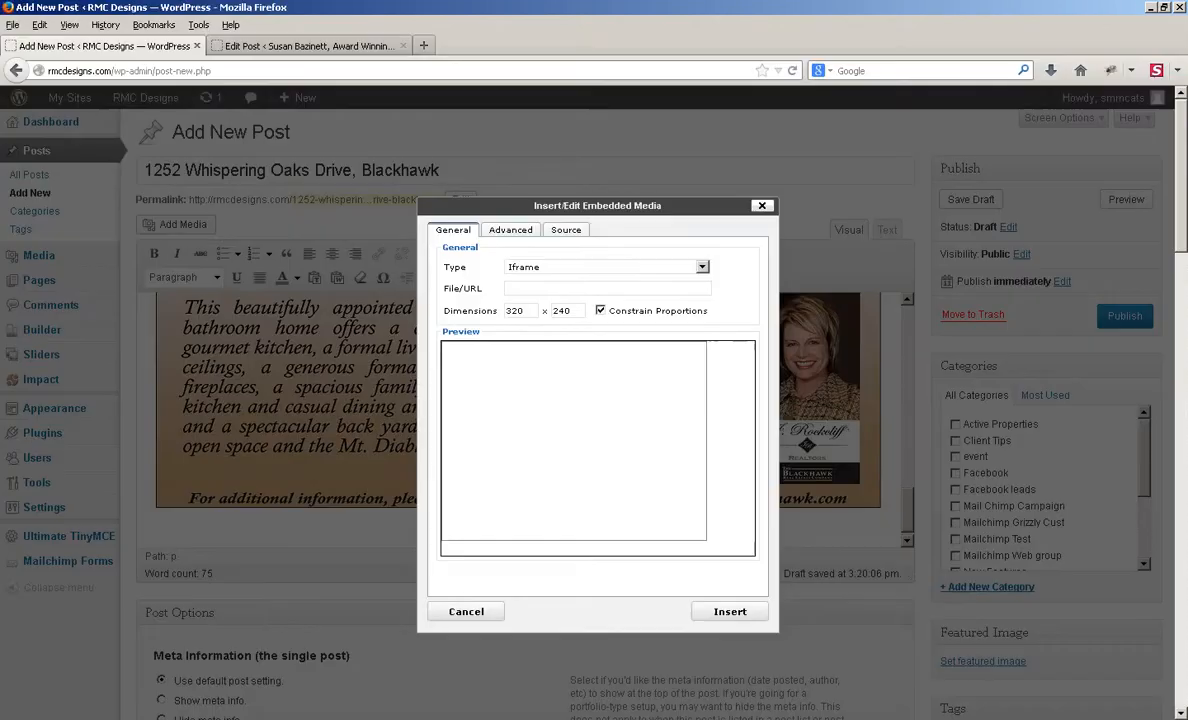
# Step: Paste the tour URL as the iframe source and load its preview
pyautogui.hotkey('ctrl', 'v')
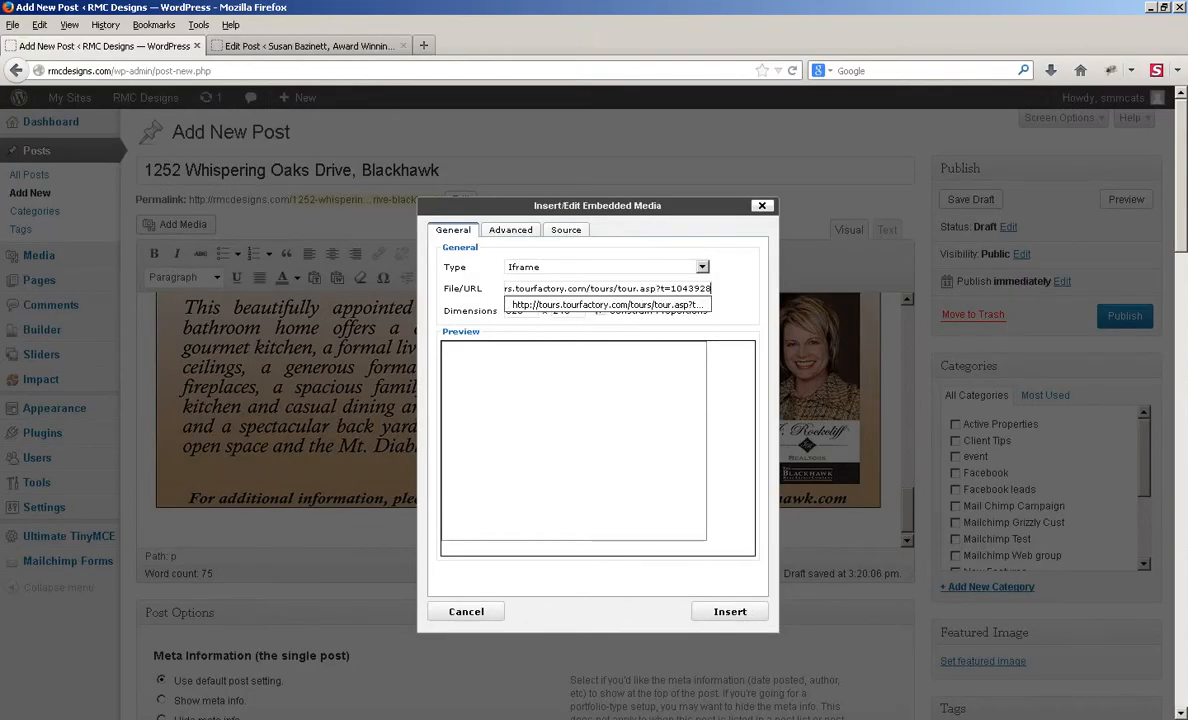
pyautogui.press('Down')
pyautogui.press('Return')
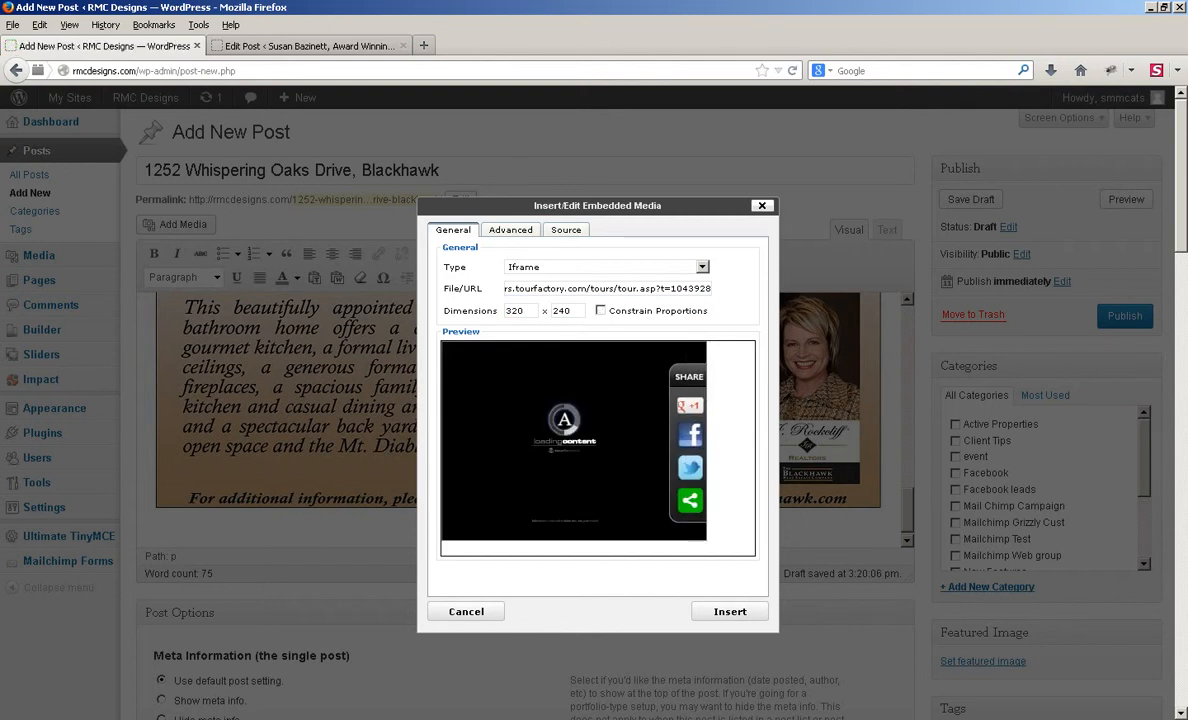
# Step: Size the iframe 900 × 1200 and insert it below the flyer
pyautogui.press('Tab')
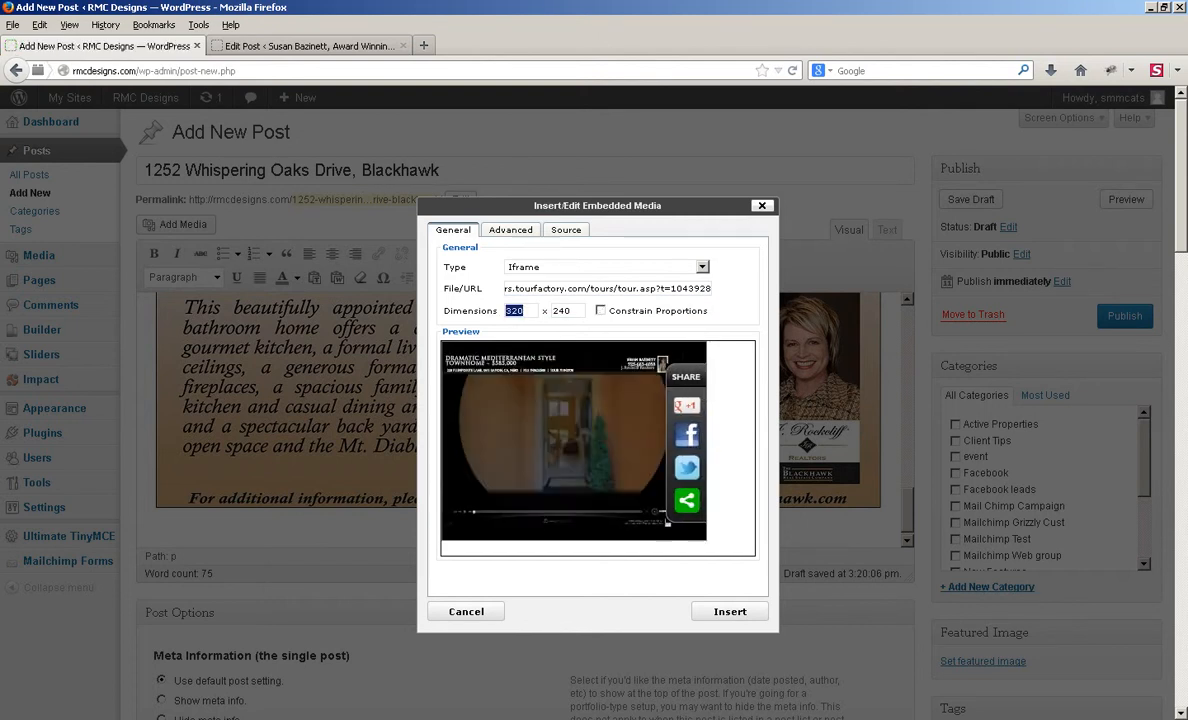
pyautogui.write('900')
pyautogui.press('Tab')
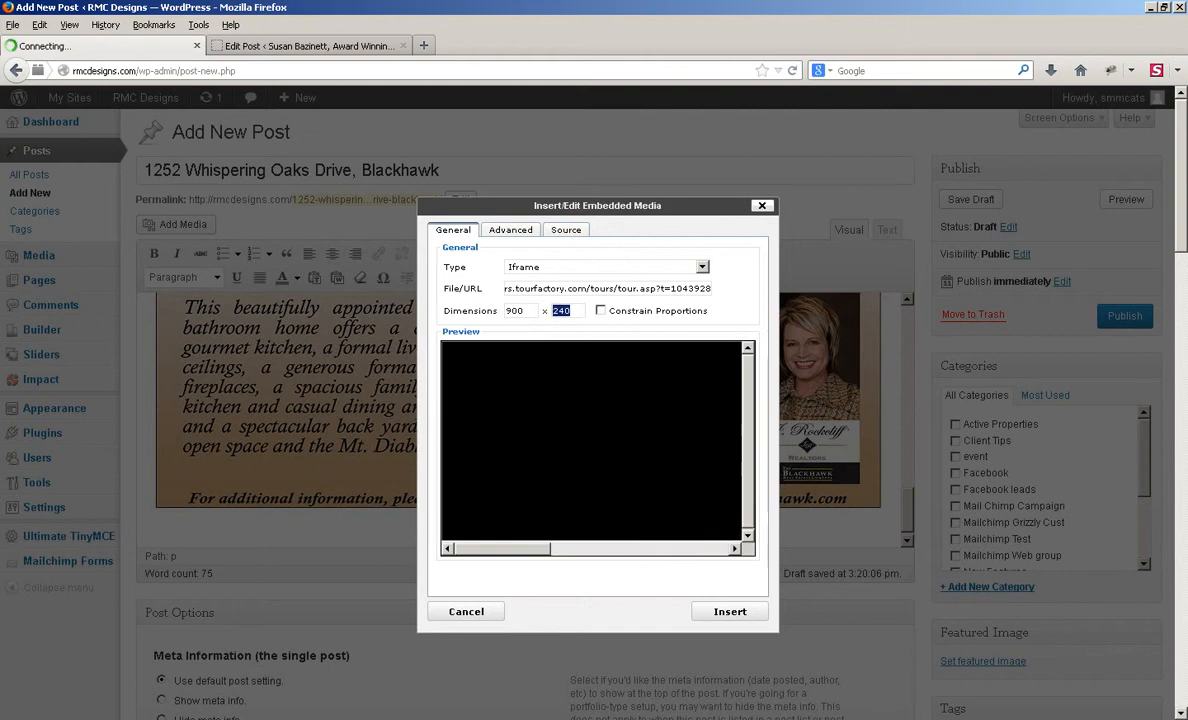
pyautogui.write('1200')
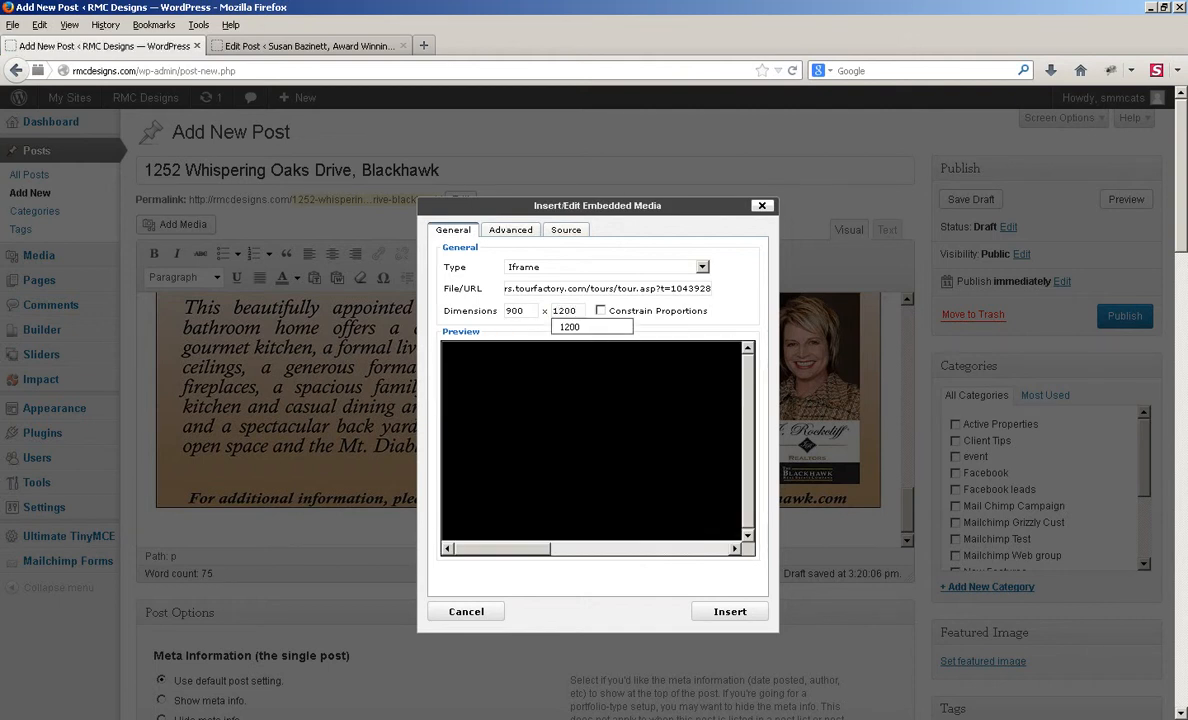
pyautogui.press('Down')
pyautogui.press('Tab')
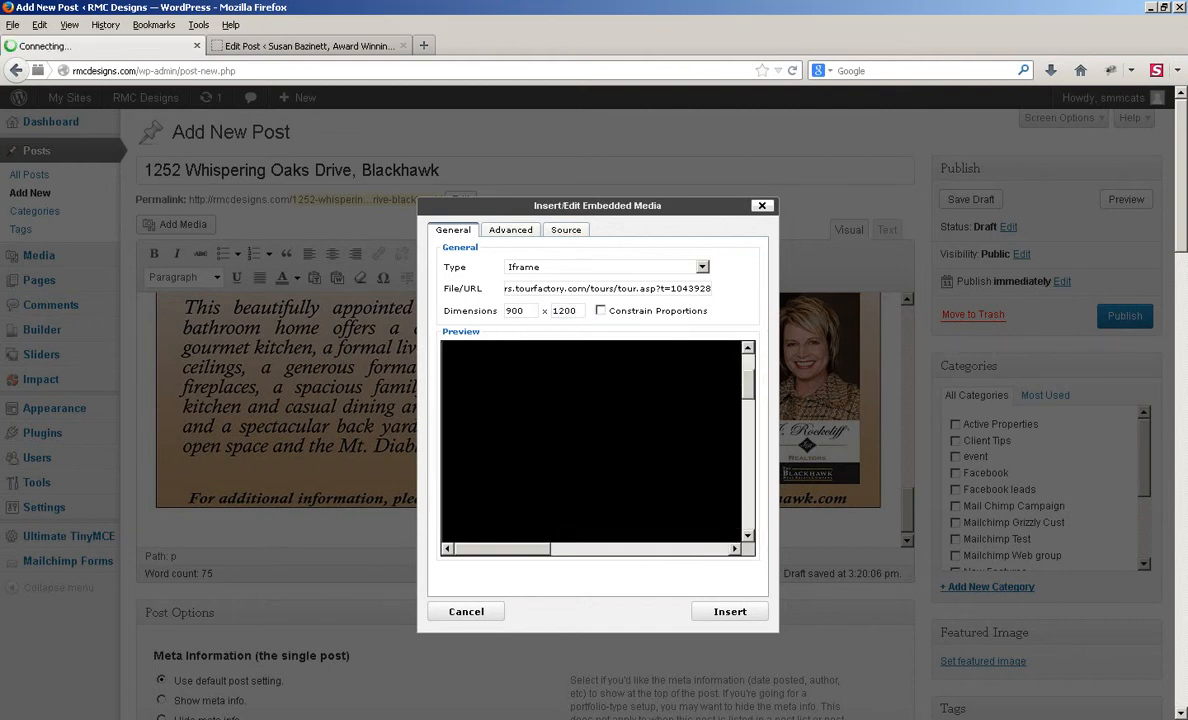
pyautogui.scroll(-9, 591, 442)
pyautogui.scroll(2, 591, 442)
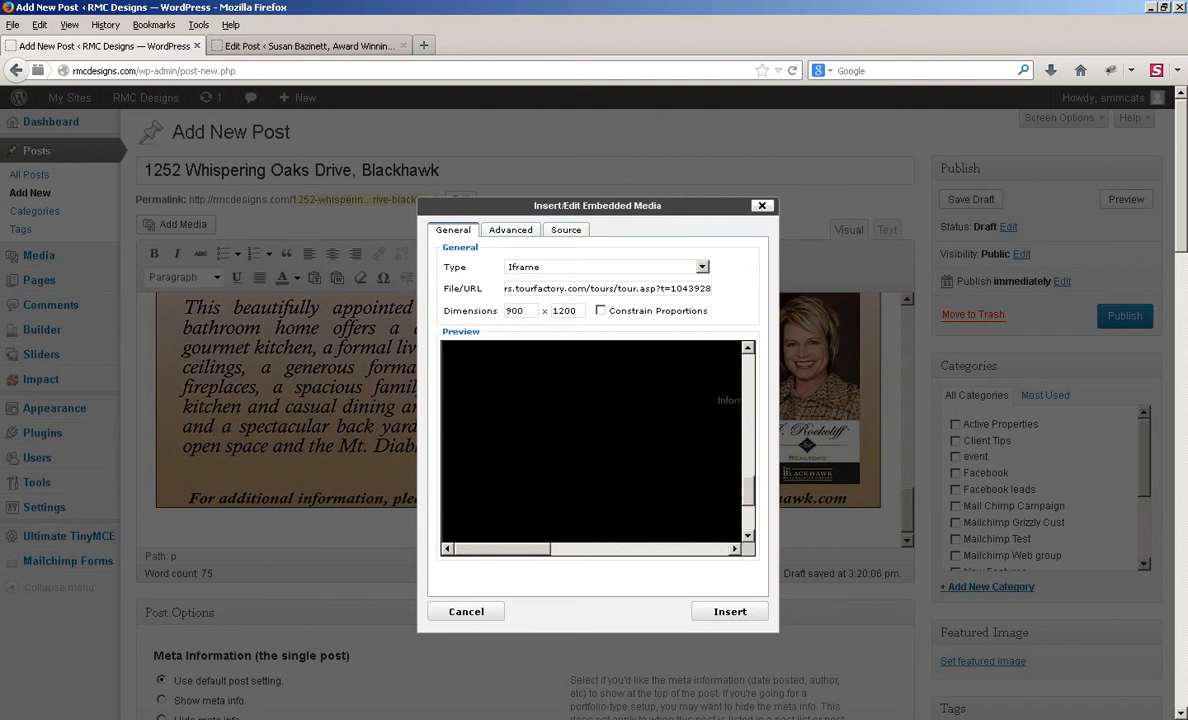
pyautogui.scroll(1, 591, 442)
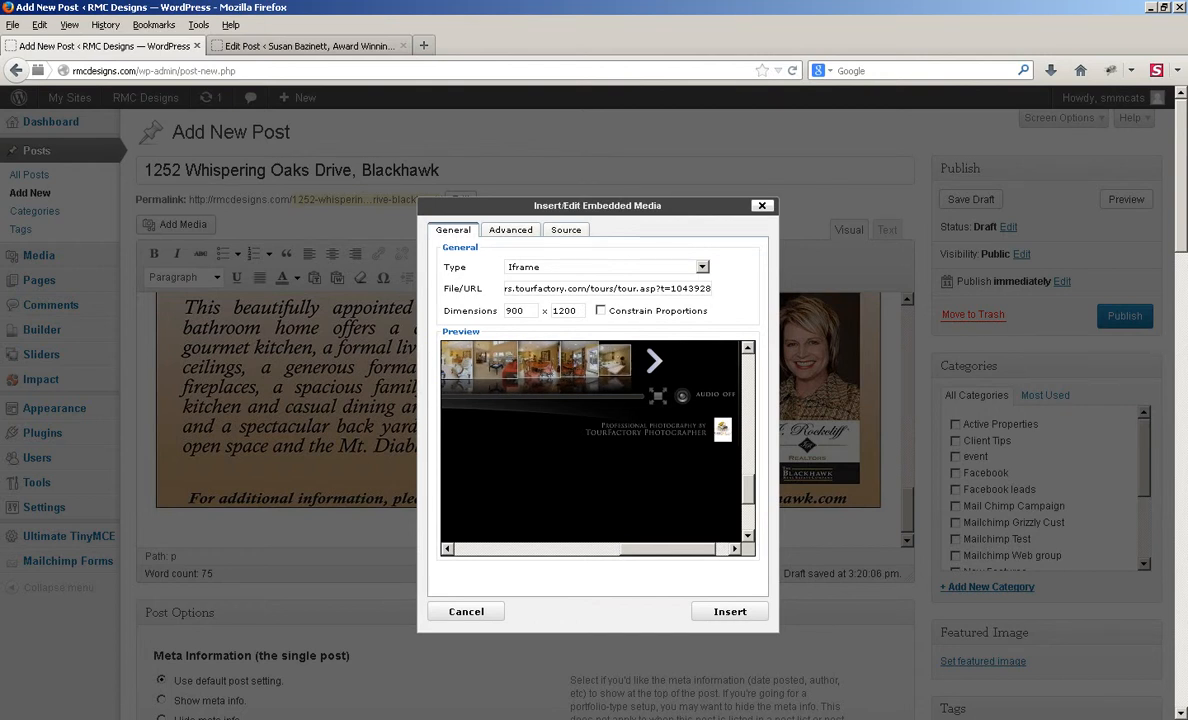
pyautogui.click(730, 611)
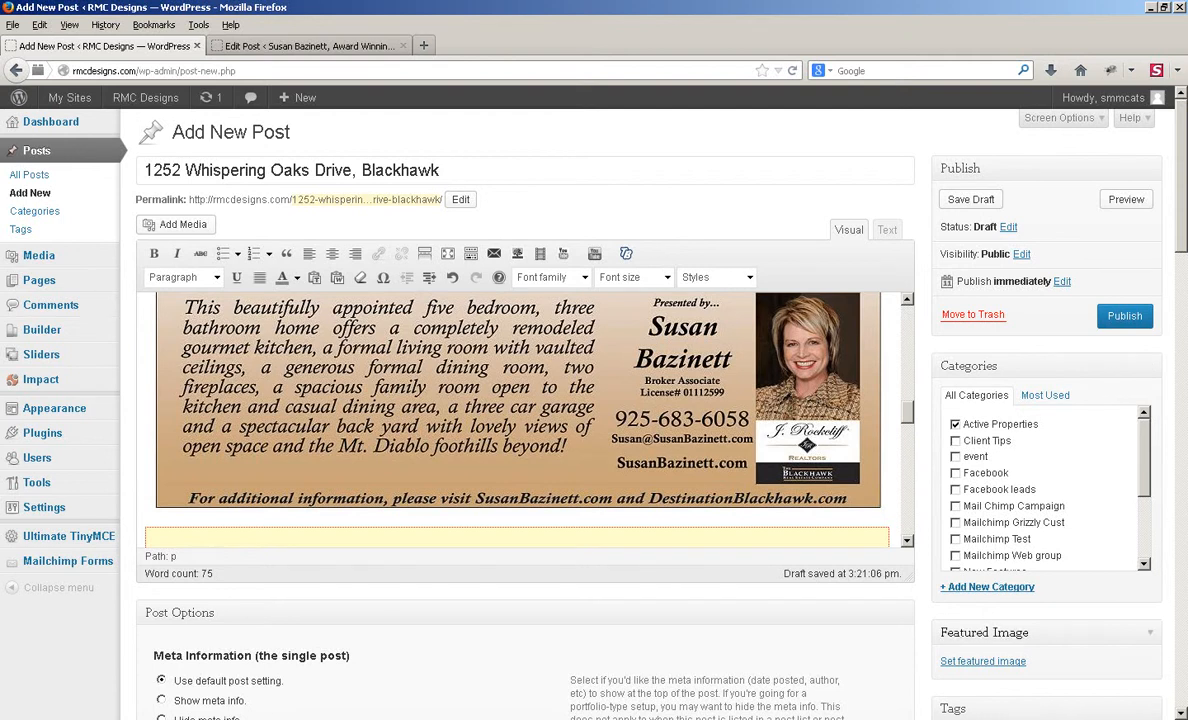
# Step: Upload the house photo whisperingoaks-featured.jpg and apply it as the featured image
pyautogui.scroll(-2, 620, 400)
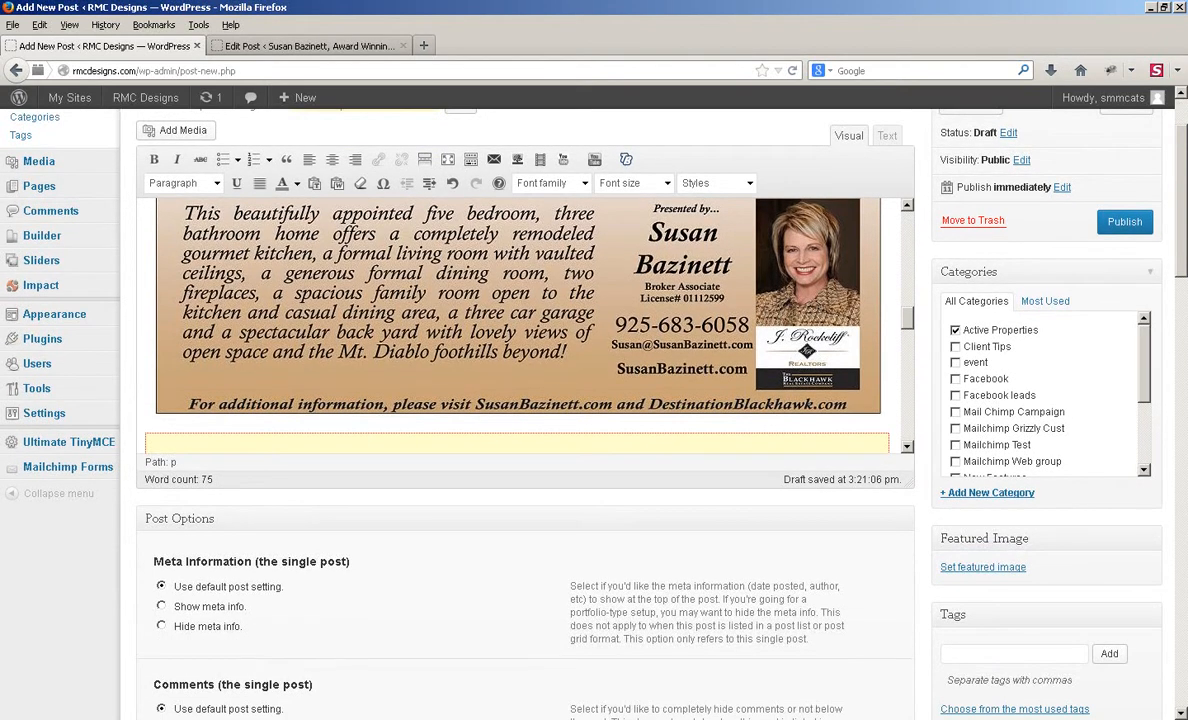
pyautogui.click(983, 567)
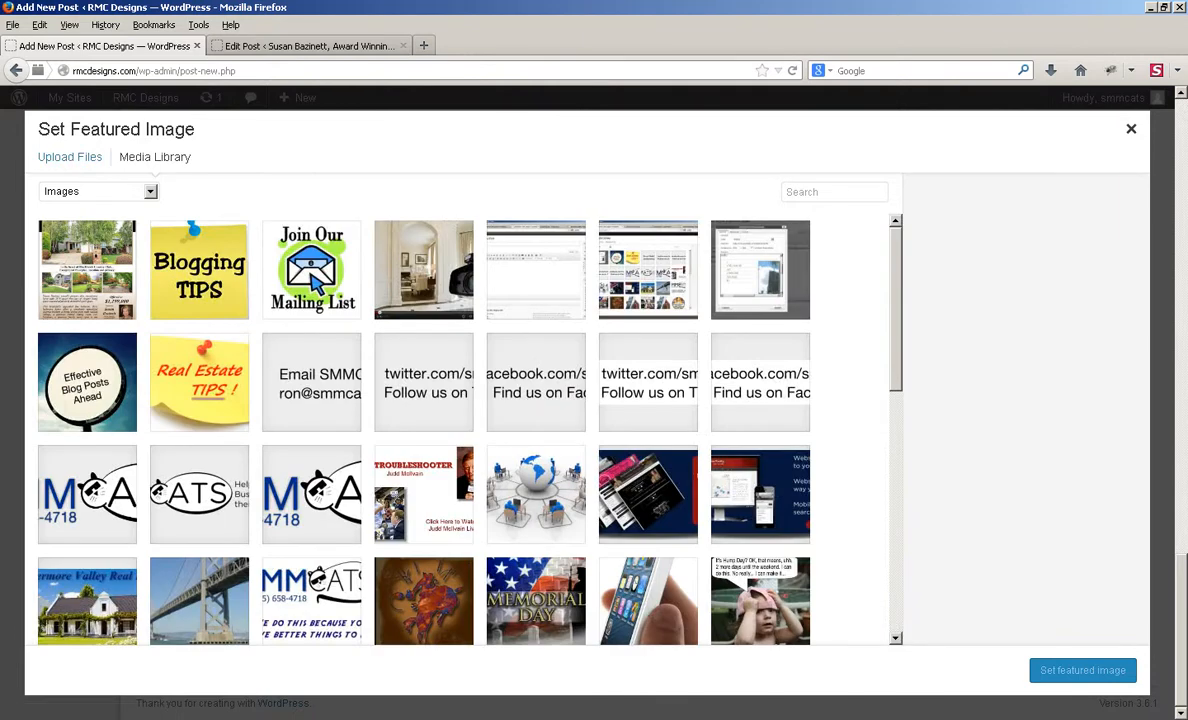
pyautogui.press('Escape')
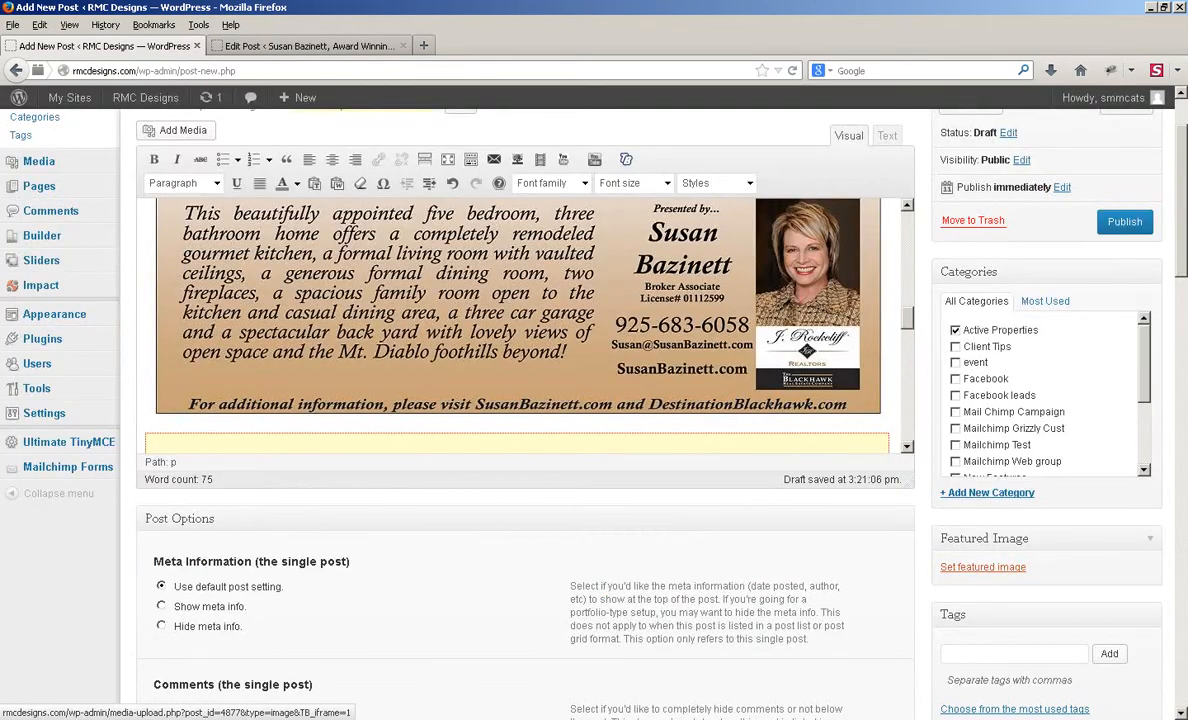
pyautogui.click(983, 567)
pyautogui.click(70, 157)
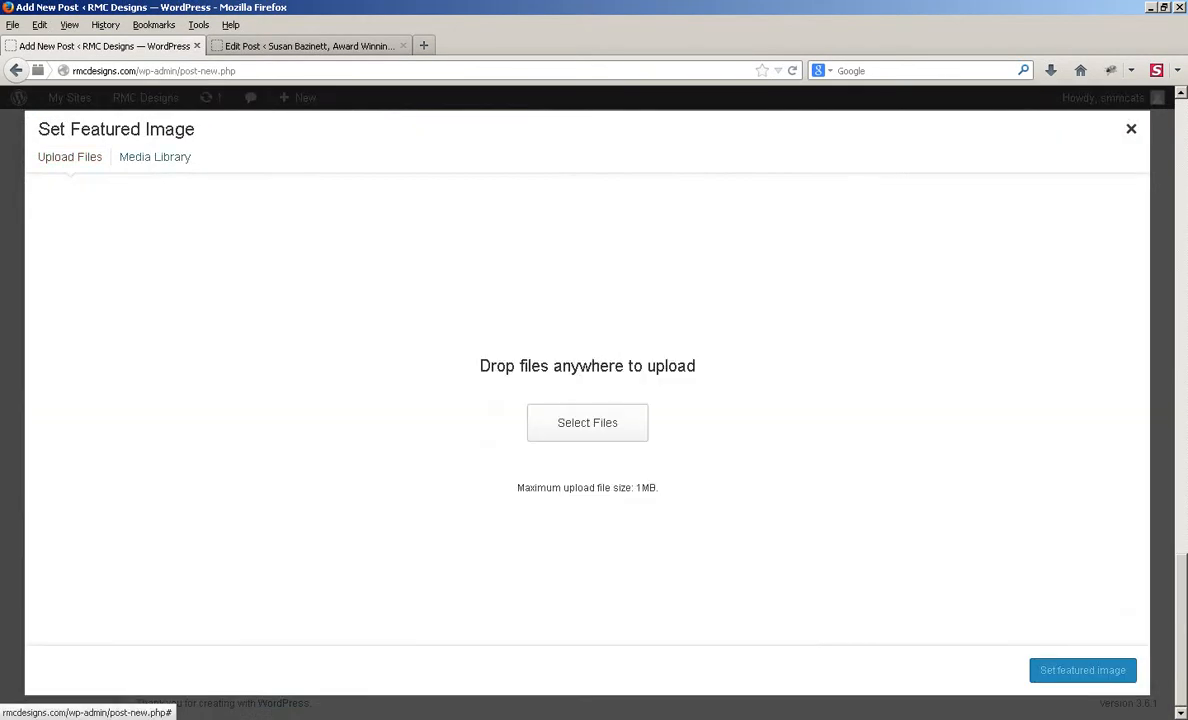
pyautogui.click(587, 422)
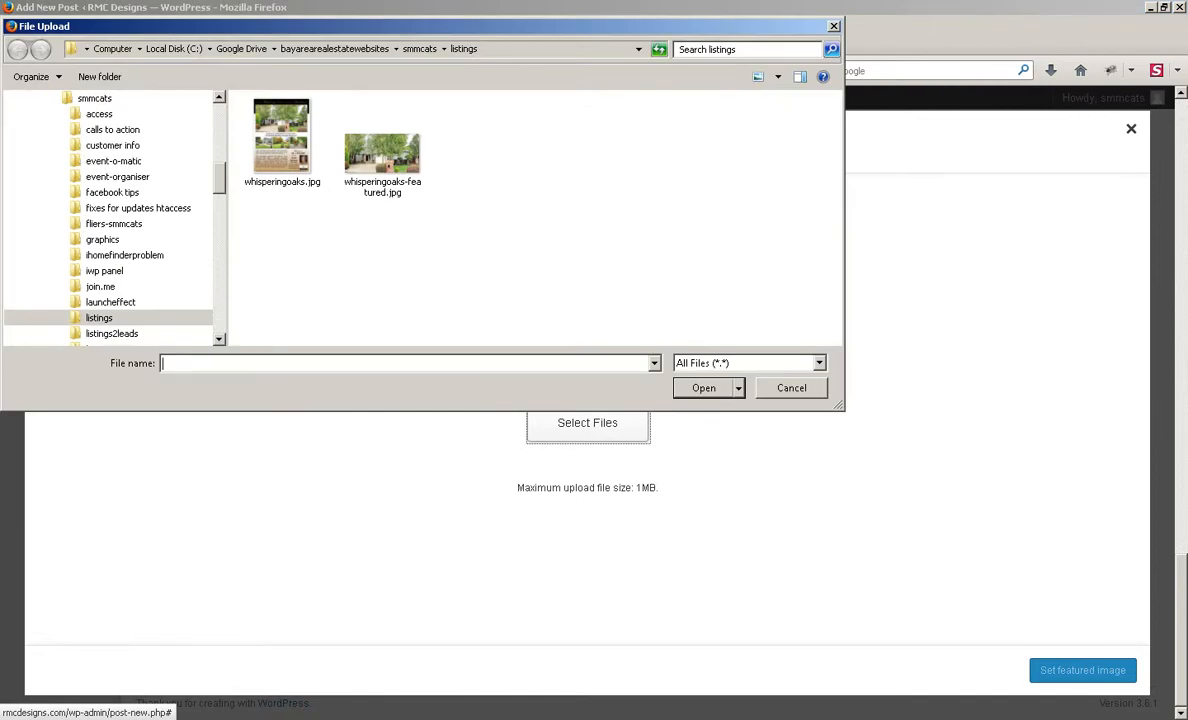
pyautogui.doubleClick(382, 160)
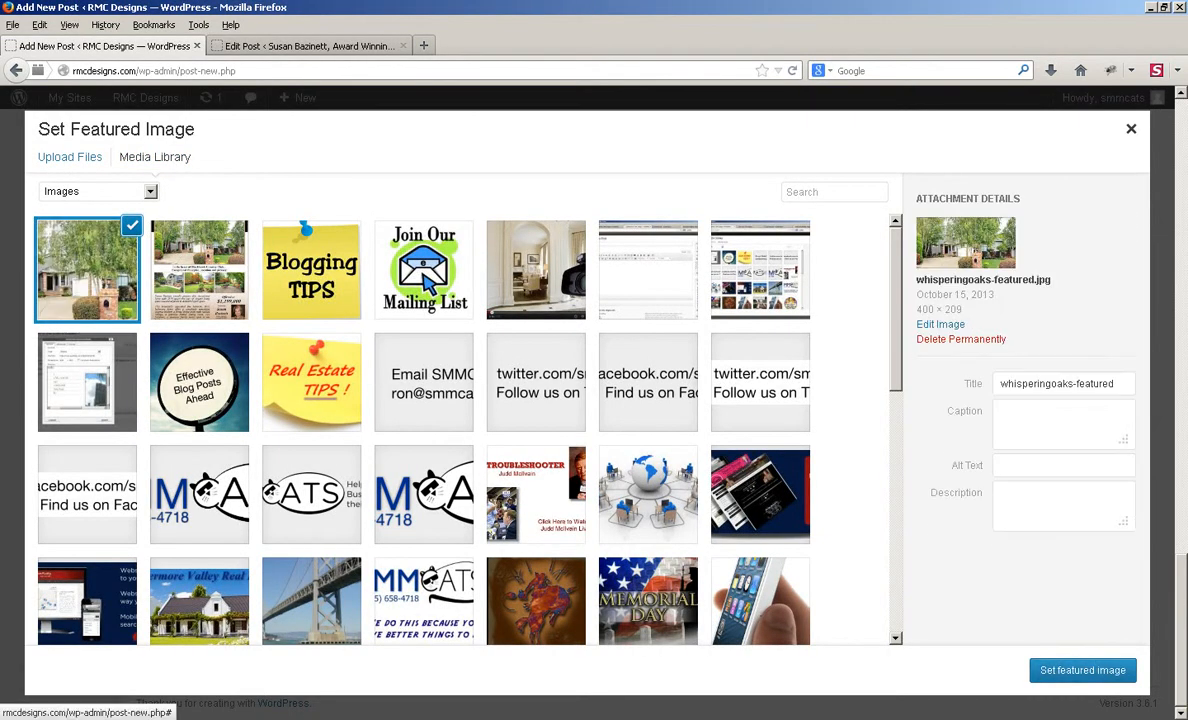
pyautogui.click(1082, 670)
pyautogui.scroll(-5, 594, 400)
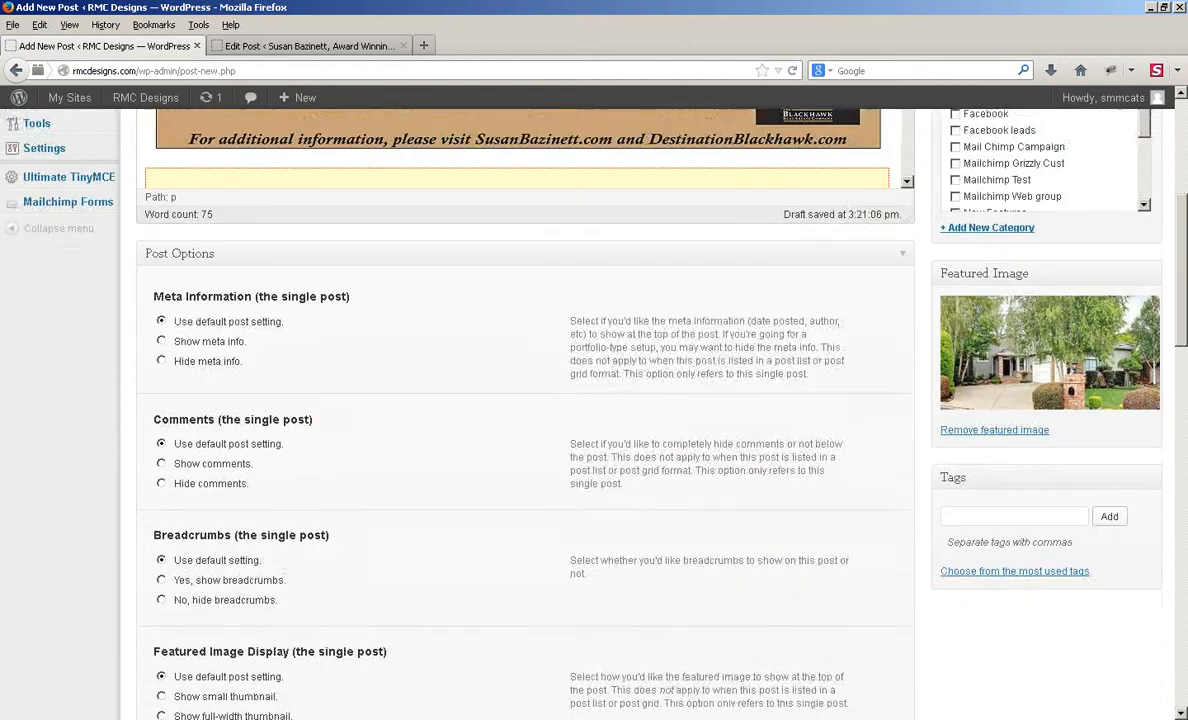
# Step: Set Featured Image Display to 'Hide featured image.' and pick the no-sidebar layout
pyautogui.scroll(-7, 594, 400)
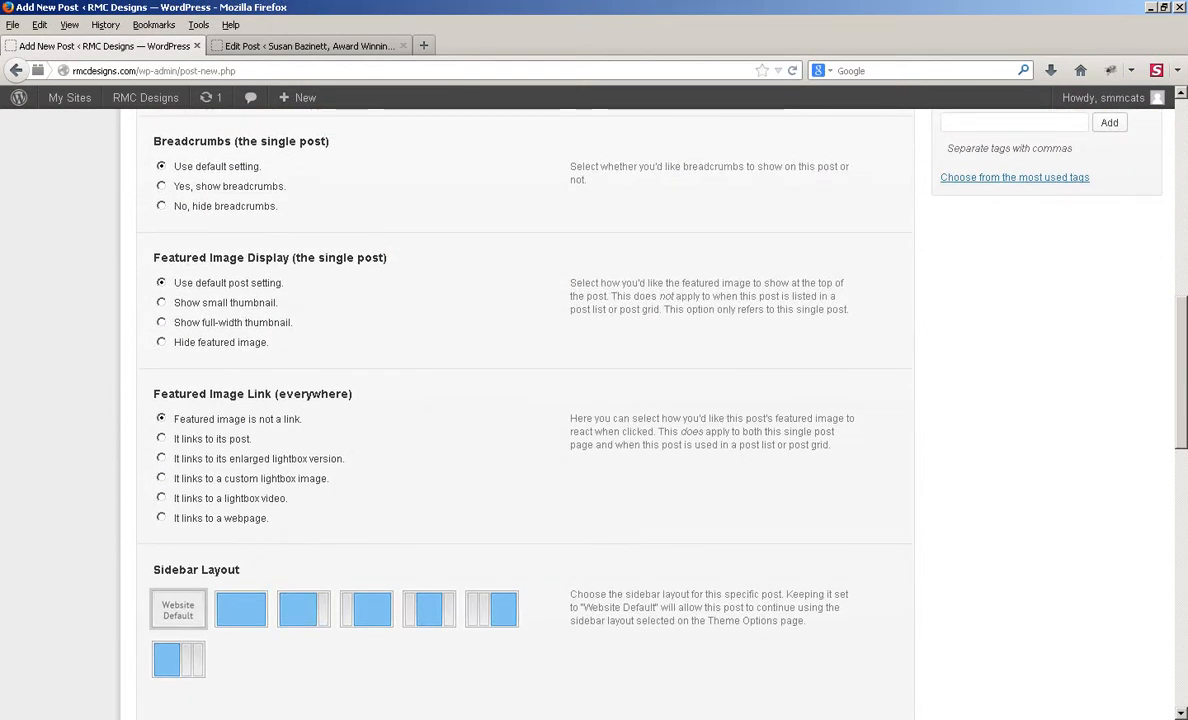
pyautogui.click(161, 342)
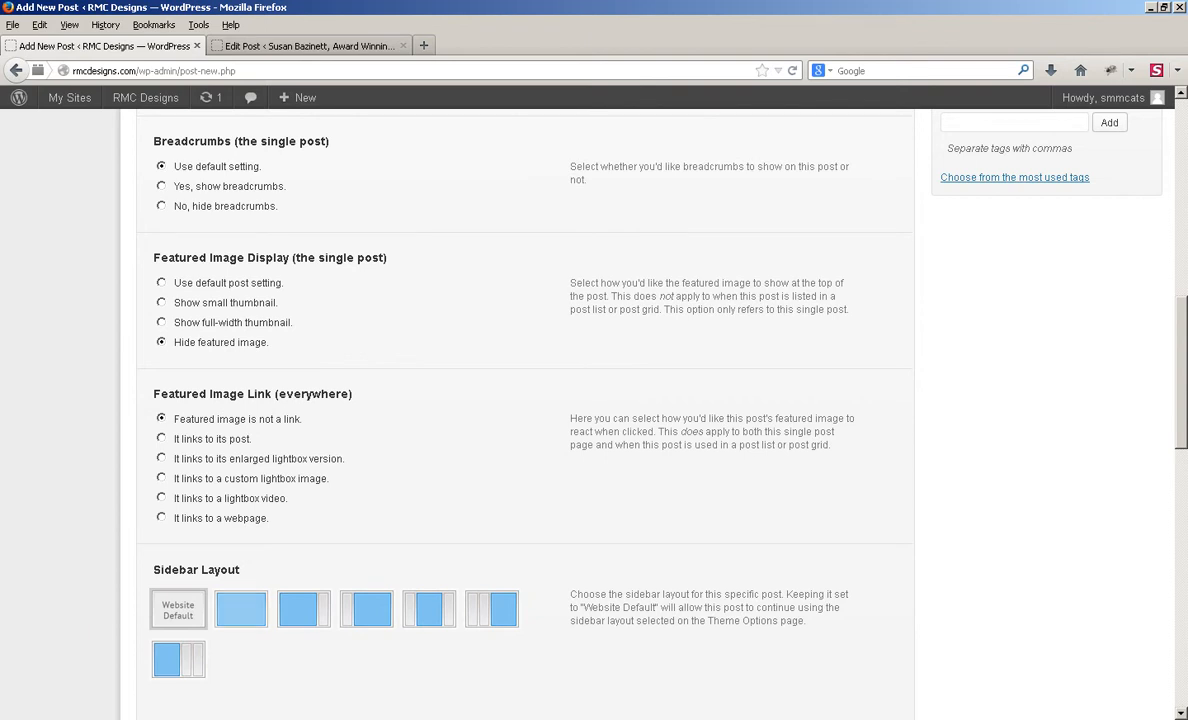
pyautogui.click(241, 609)
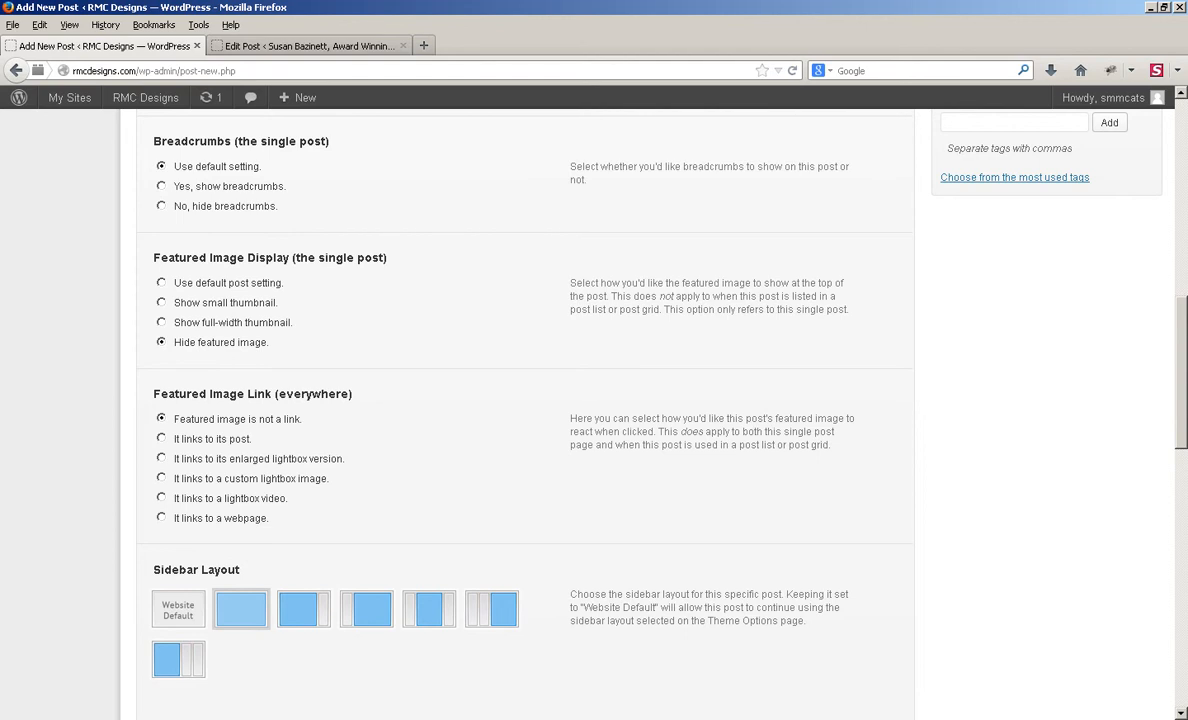
pyautogui.scroll(6, 525, 400)
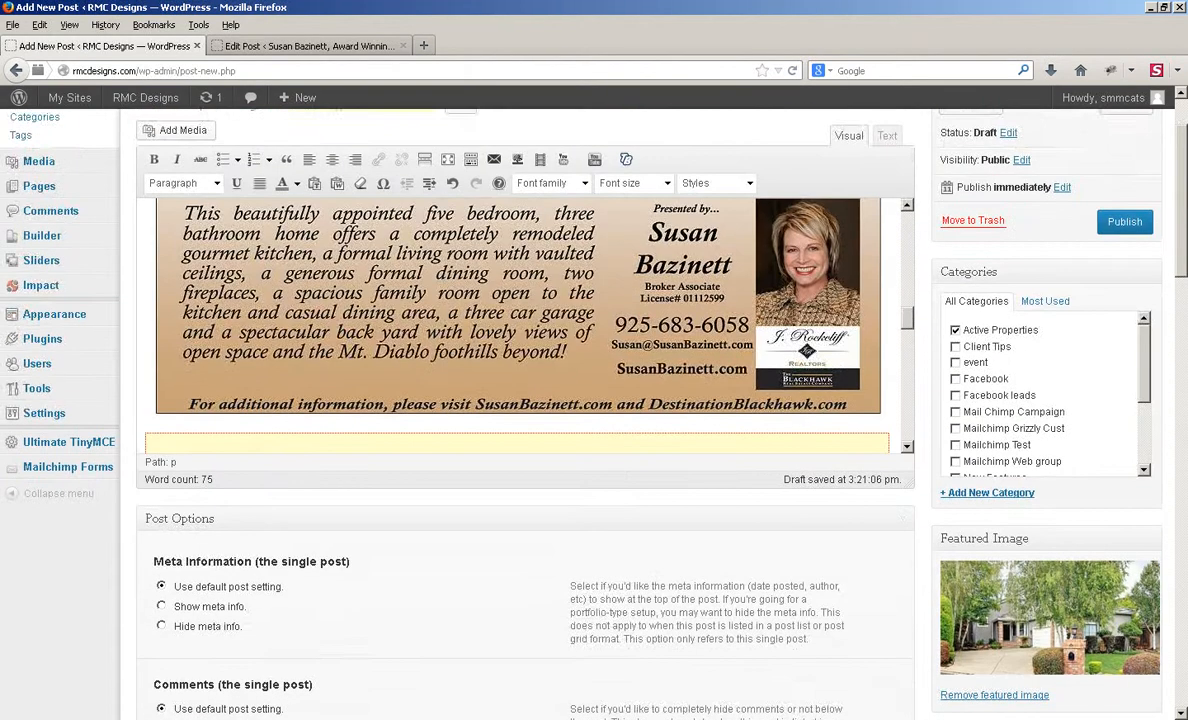
pyautogui.scroll(1, 525, 400)
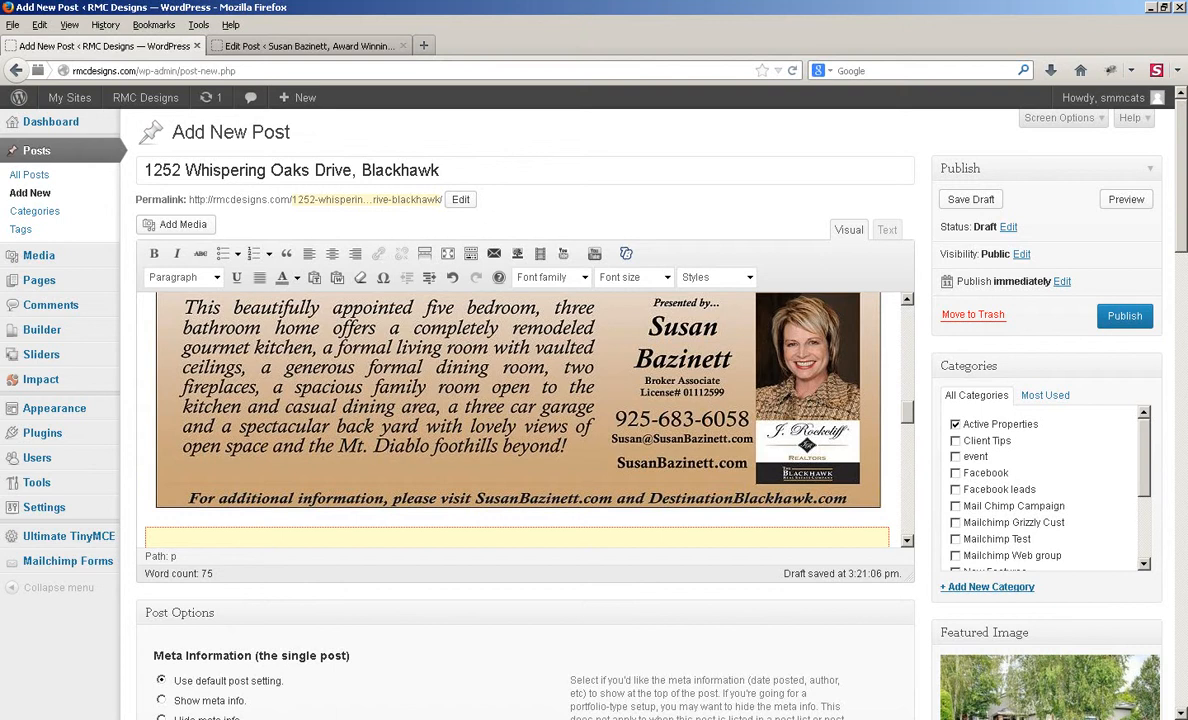
# Step: Publish the Whispering Oaks post and open the live page
pyautogui.click(1124, 315)
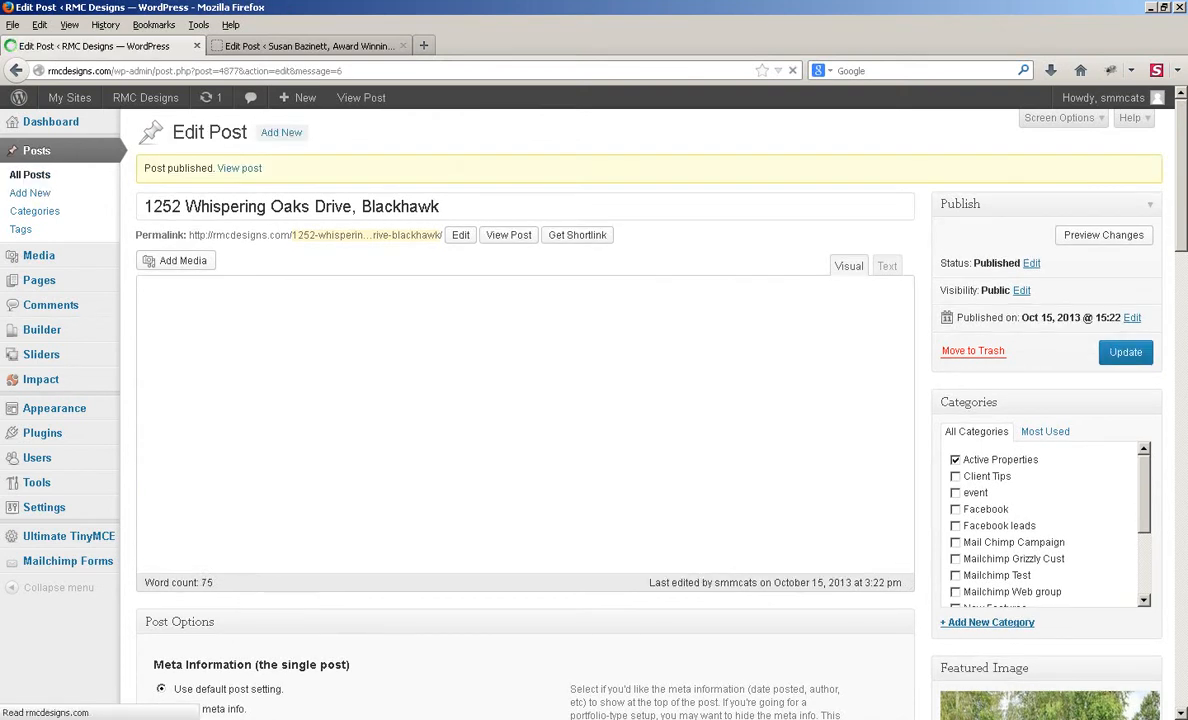
pyautogui.click(508, 234)
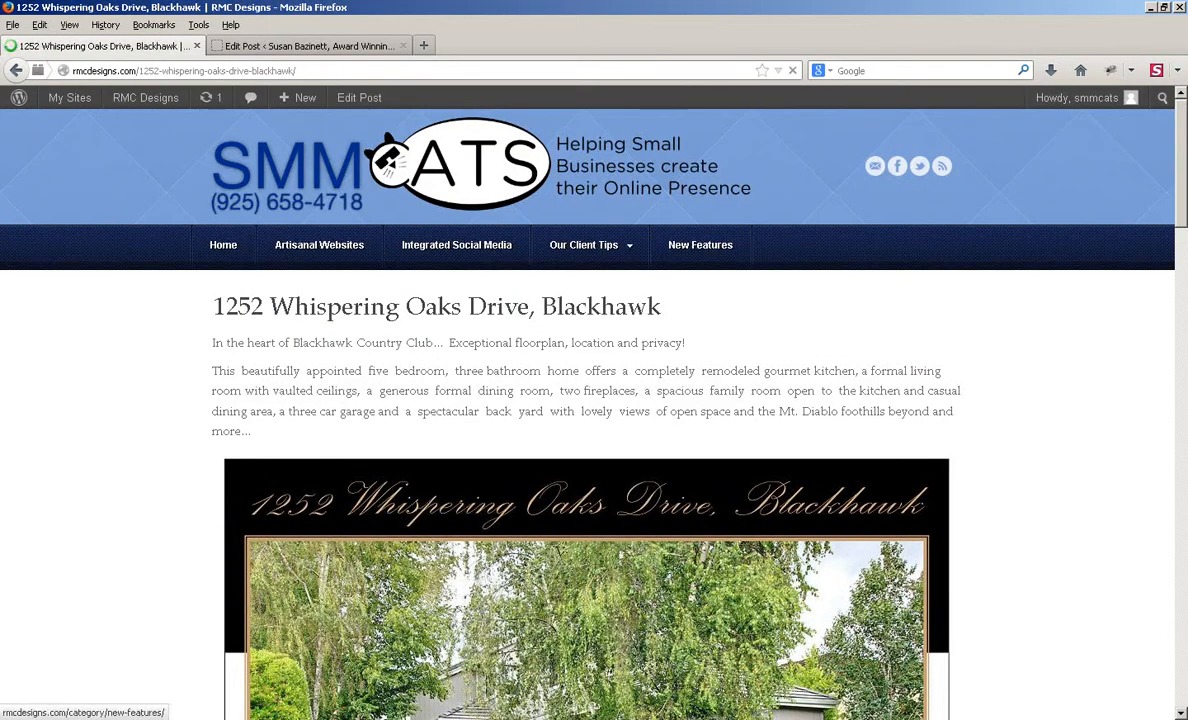
pyautogui.scroll(-3, 594, 410)
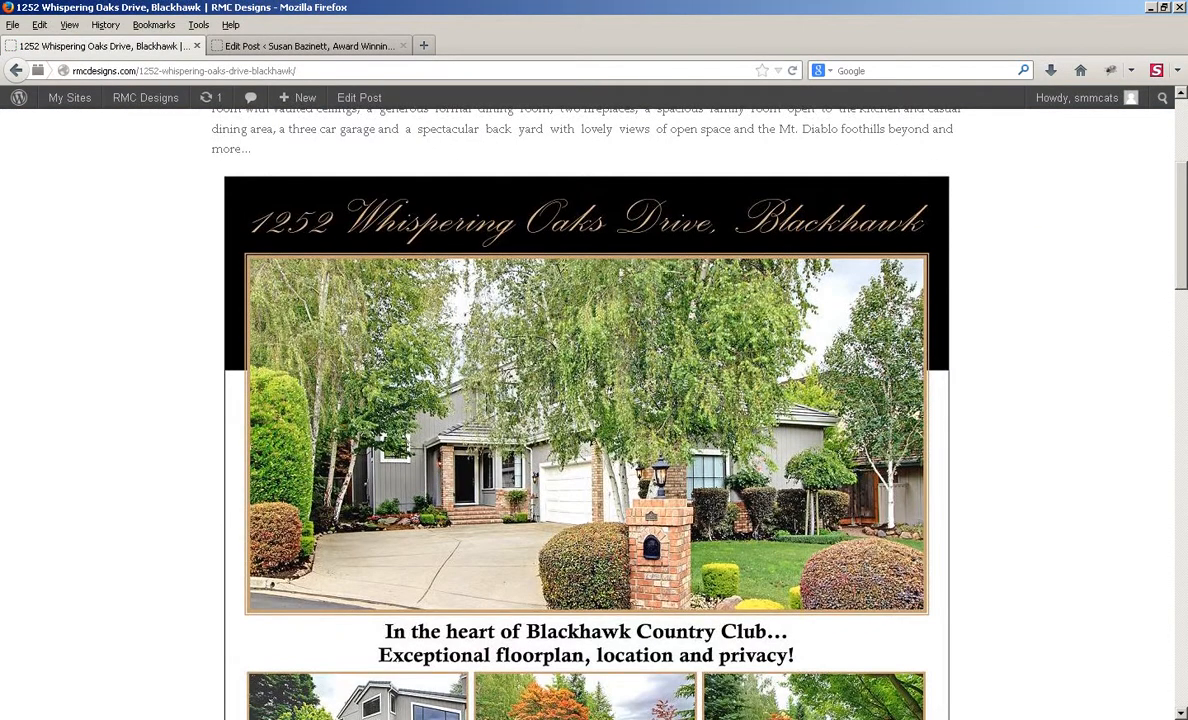
pyautogui.scroll(3, 594, 410)
pyautogui.scroll(-15, 594, 410)
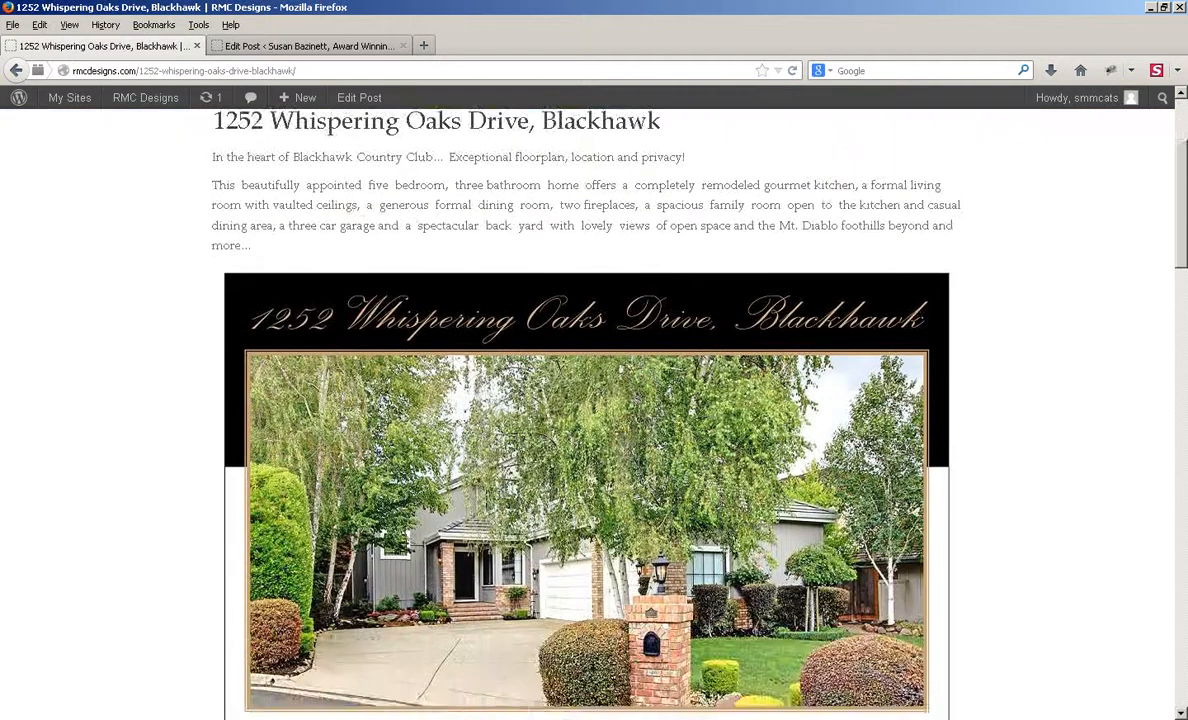
pyautogui.scroll(-7, 594, 410)
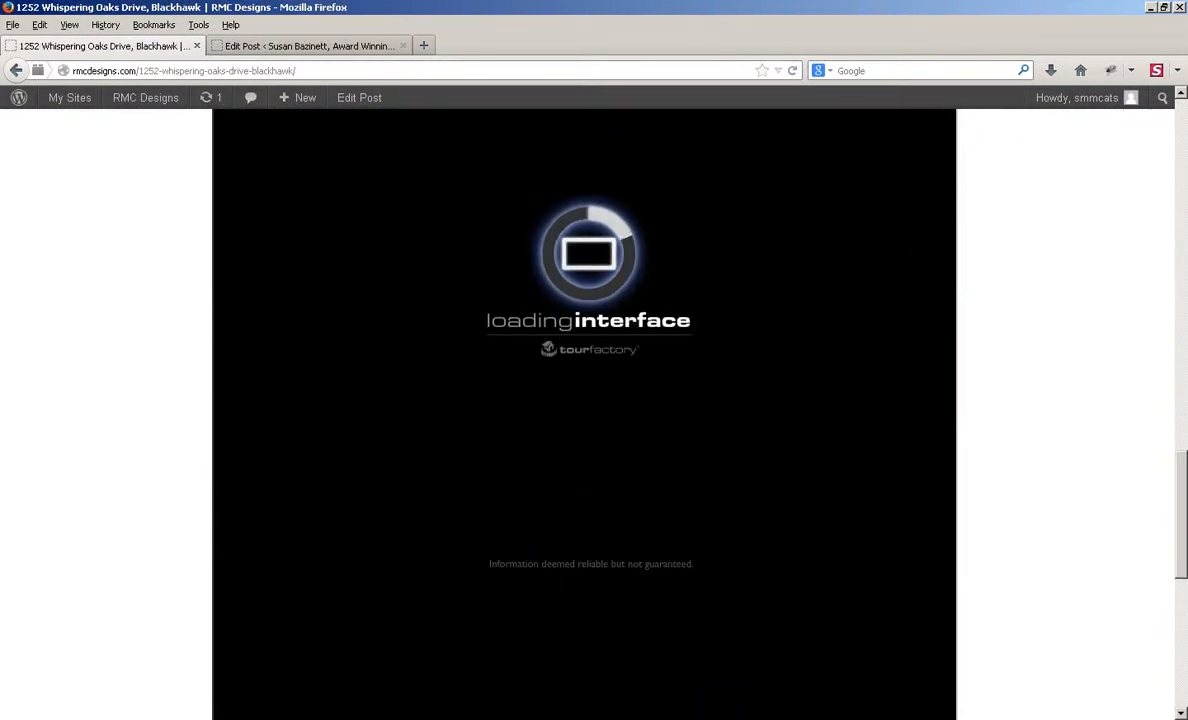
pyautogui.scroll(4, 594, 410)
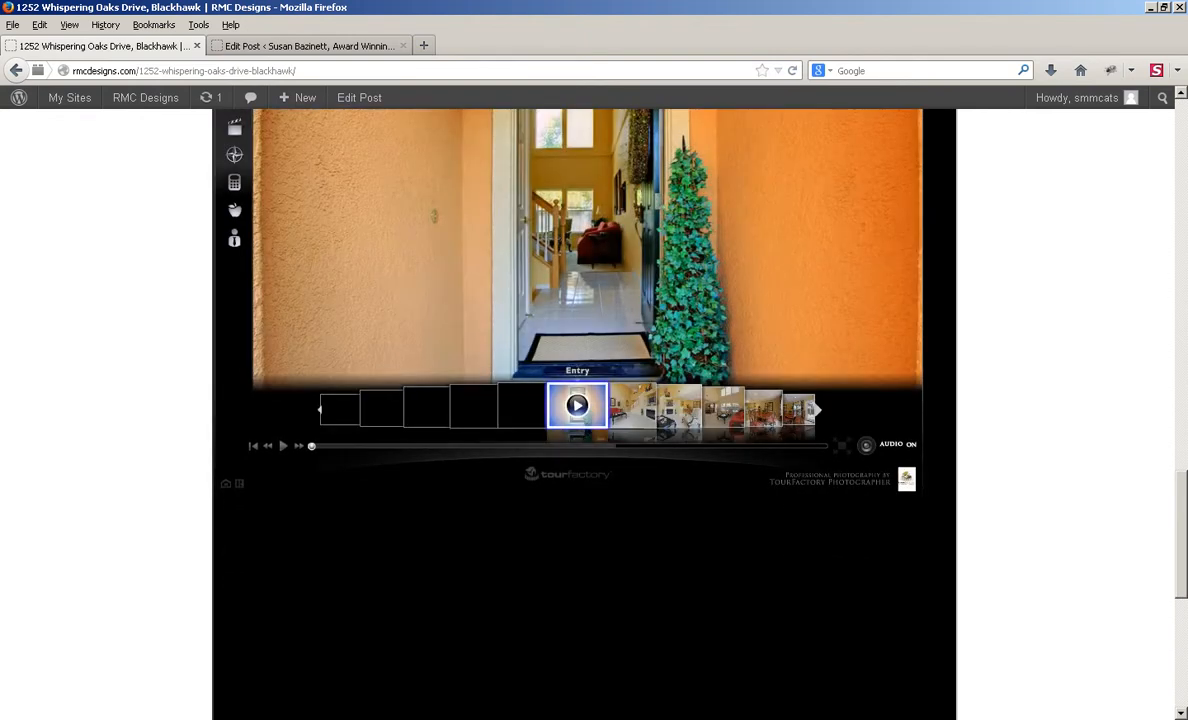
pyautogui.scroll(10, 585, 415)
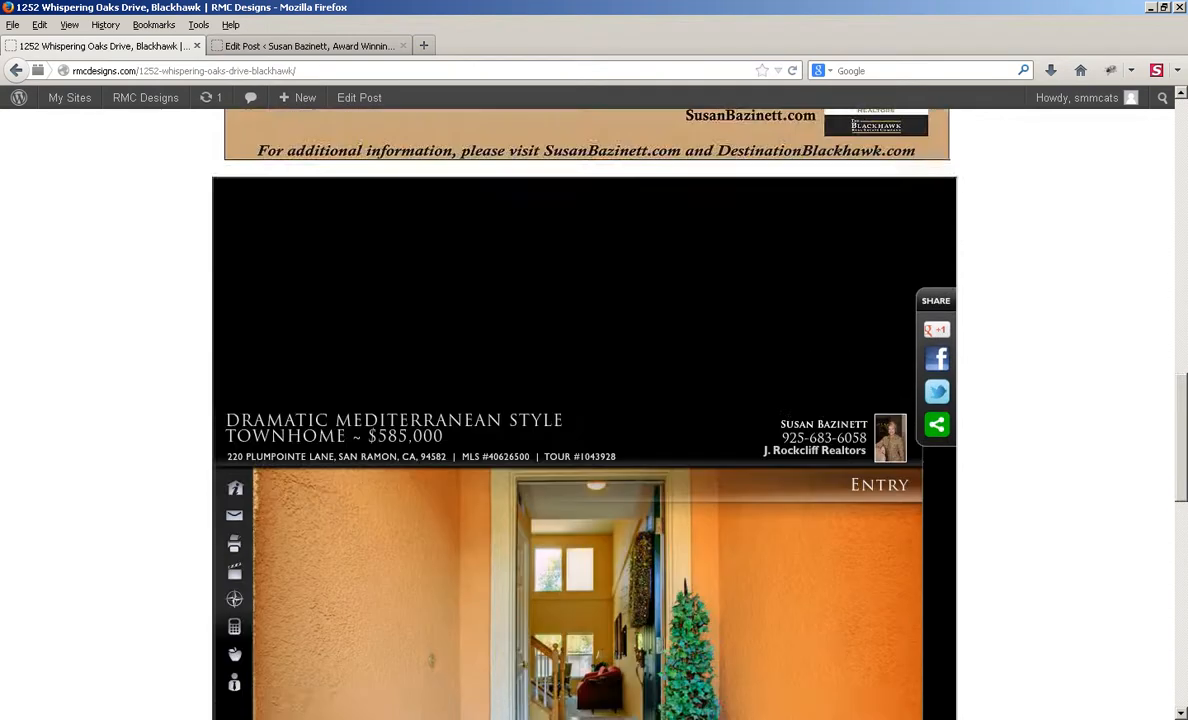
pyautogui.scroll(5, 585, 415)
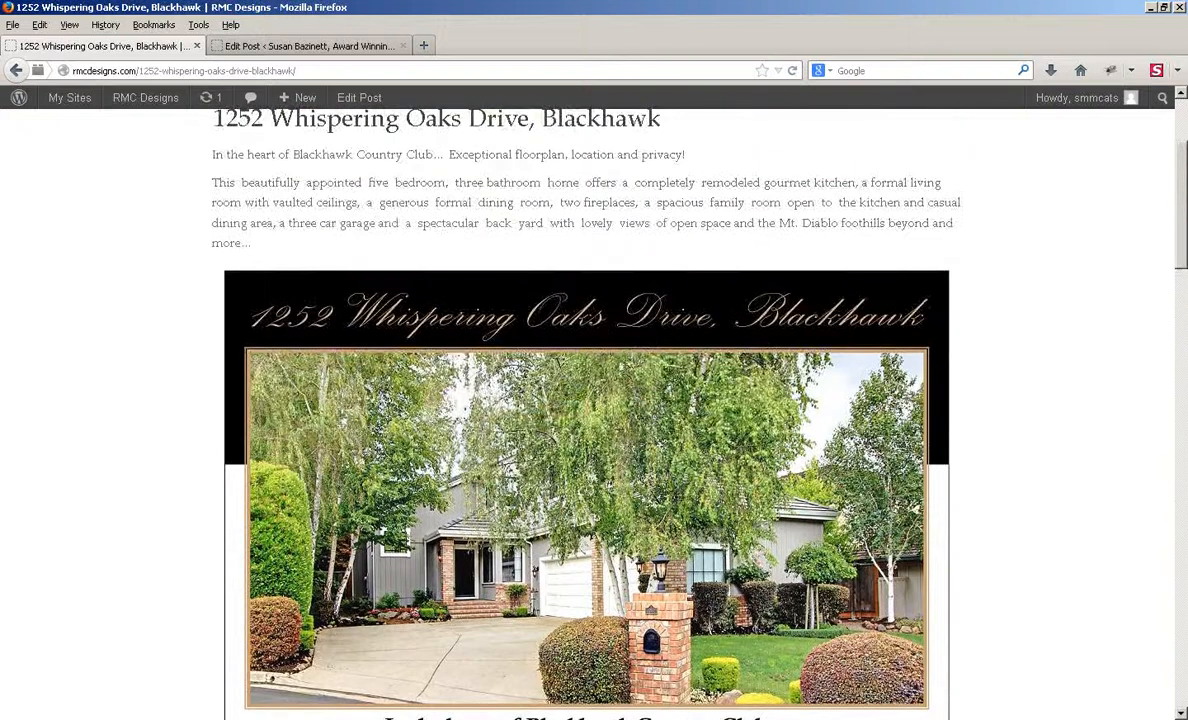
pyautogui.scroll(3, 585, 415)
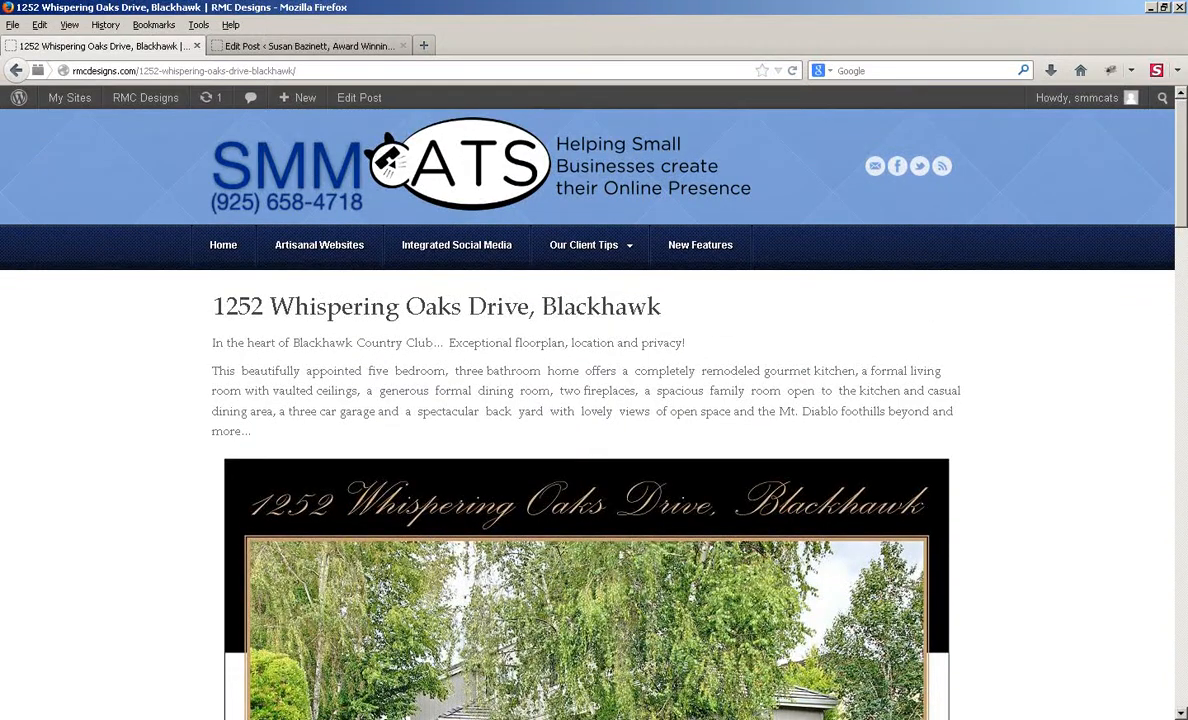
pyautogui.scroll(-2, 585, 415)
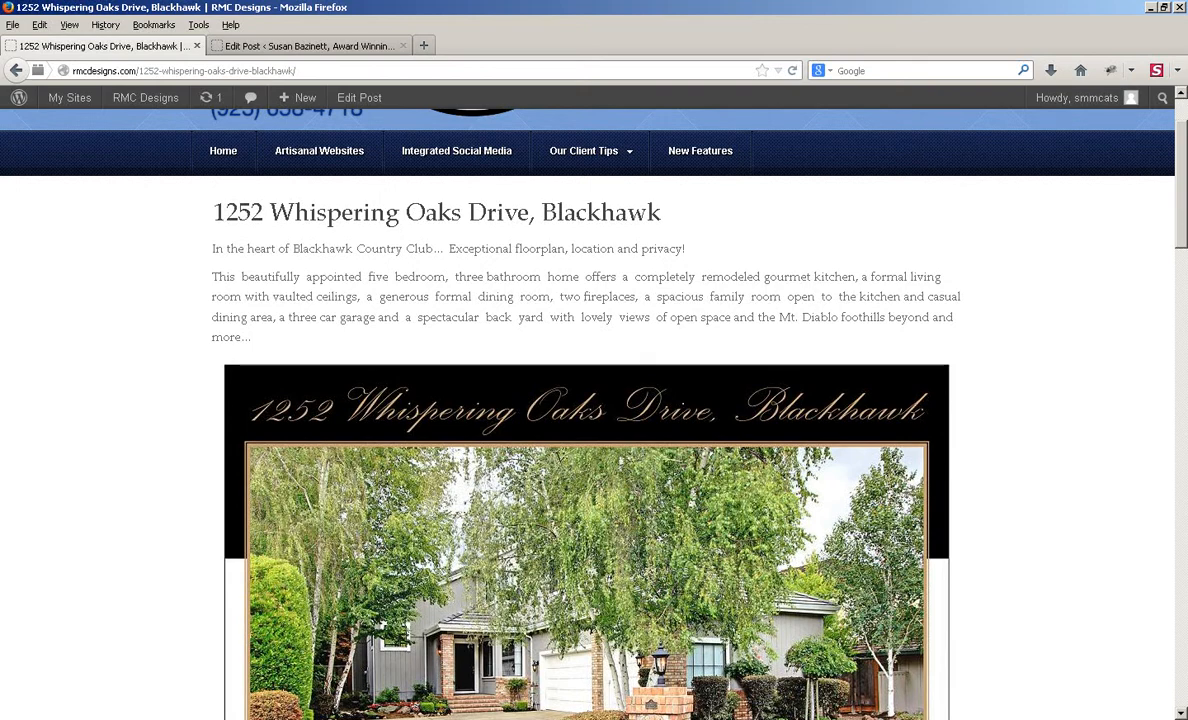
pyautogui.scroll(-4, 585, 415)
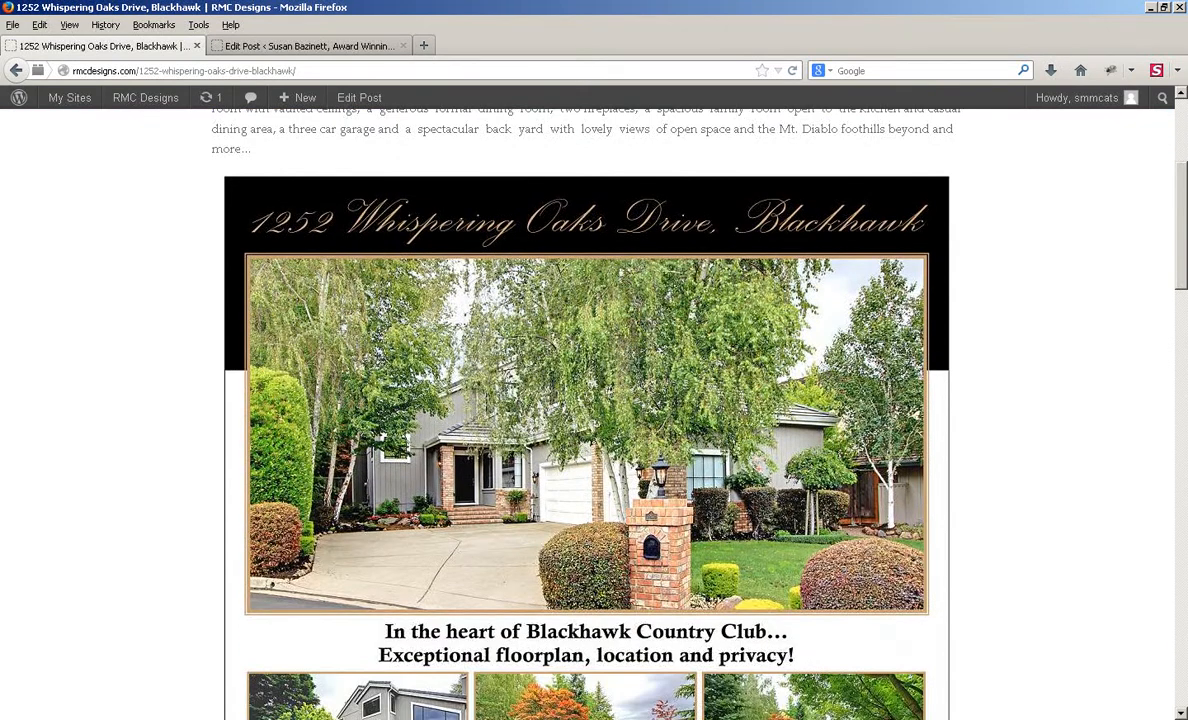
pyautogui.scroll(-15, 585, 415)
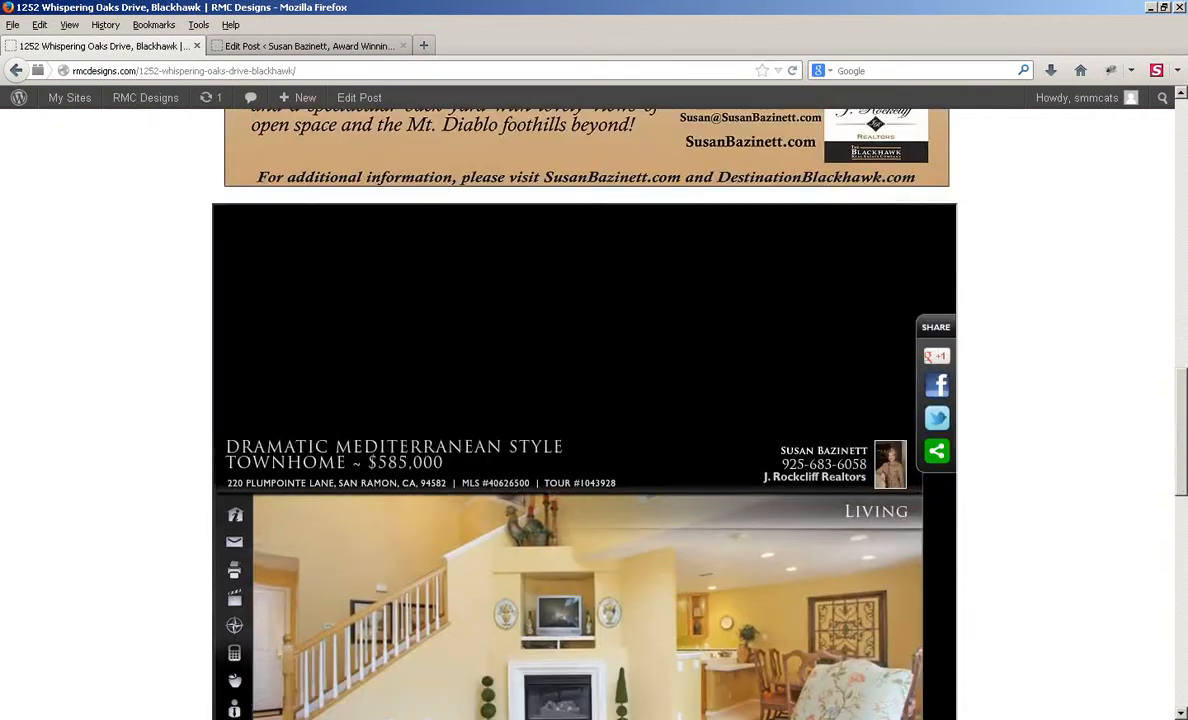
pyautogui.scroll(-10, 585, 415)
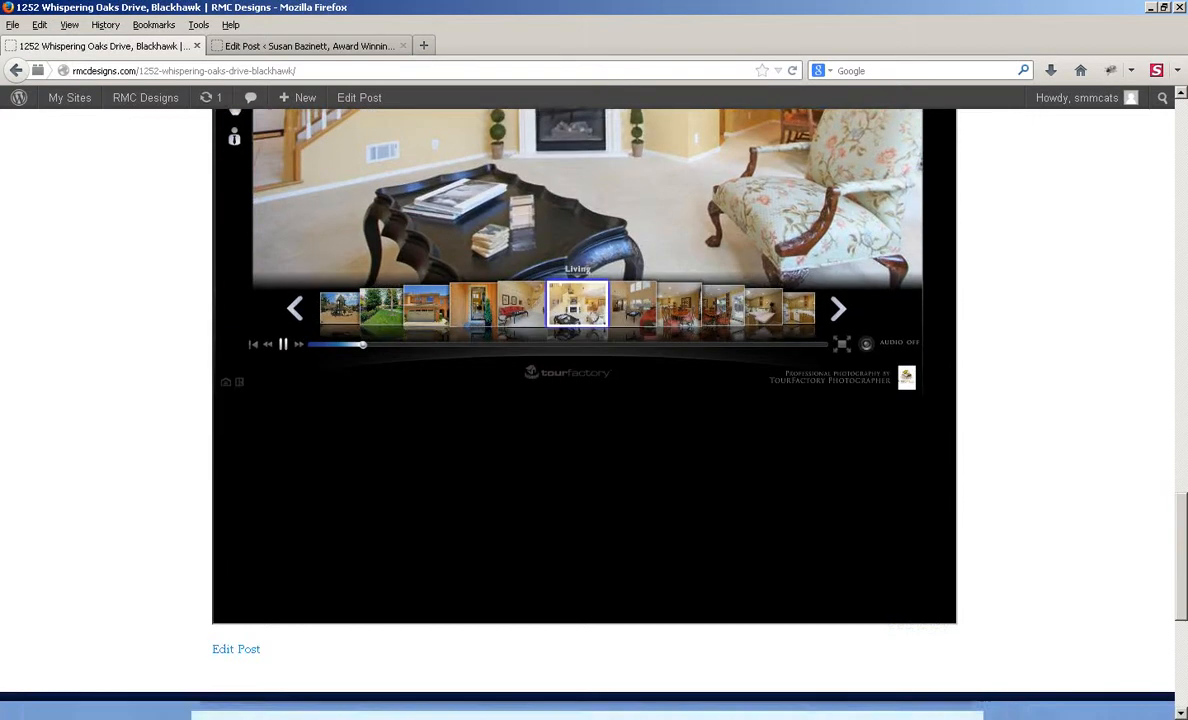
pyautogui.scroll(-4, 585, 415)
pyautogui.scroll(16, 585, 415)
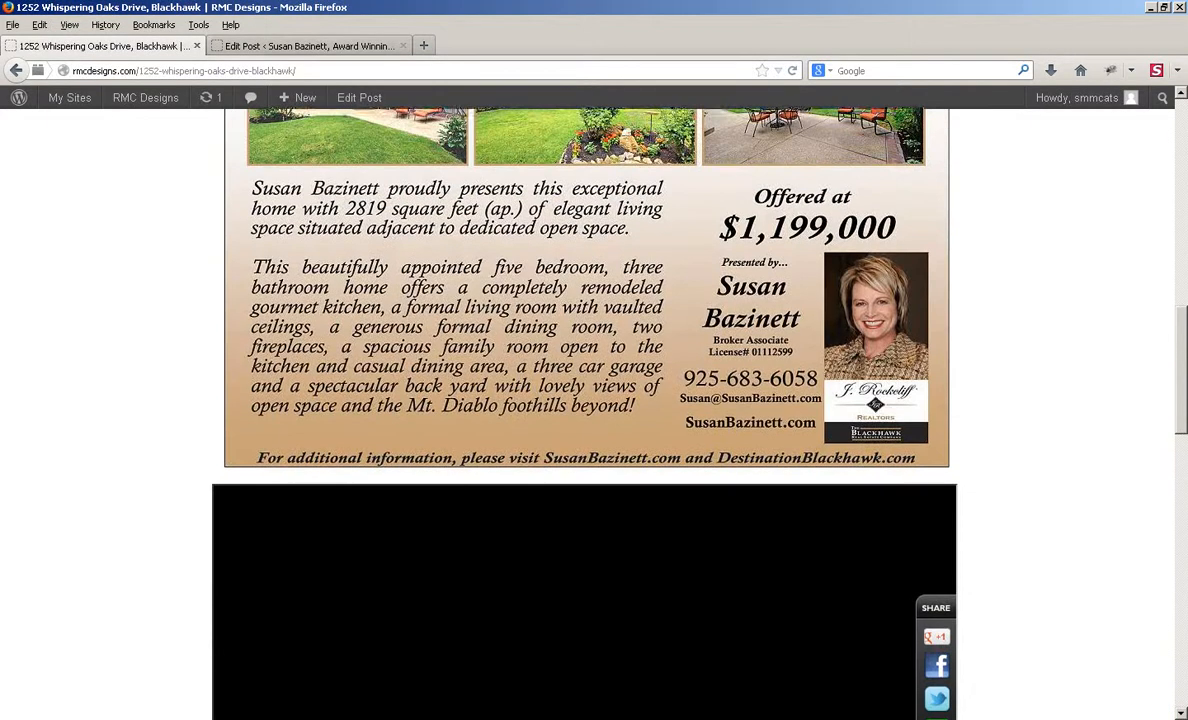
pyautogui.click(308, 46)
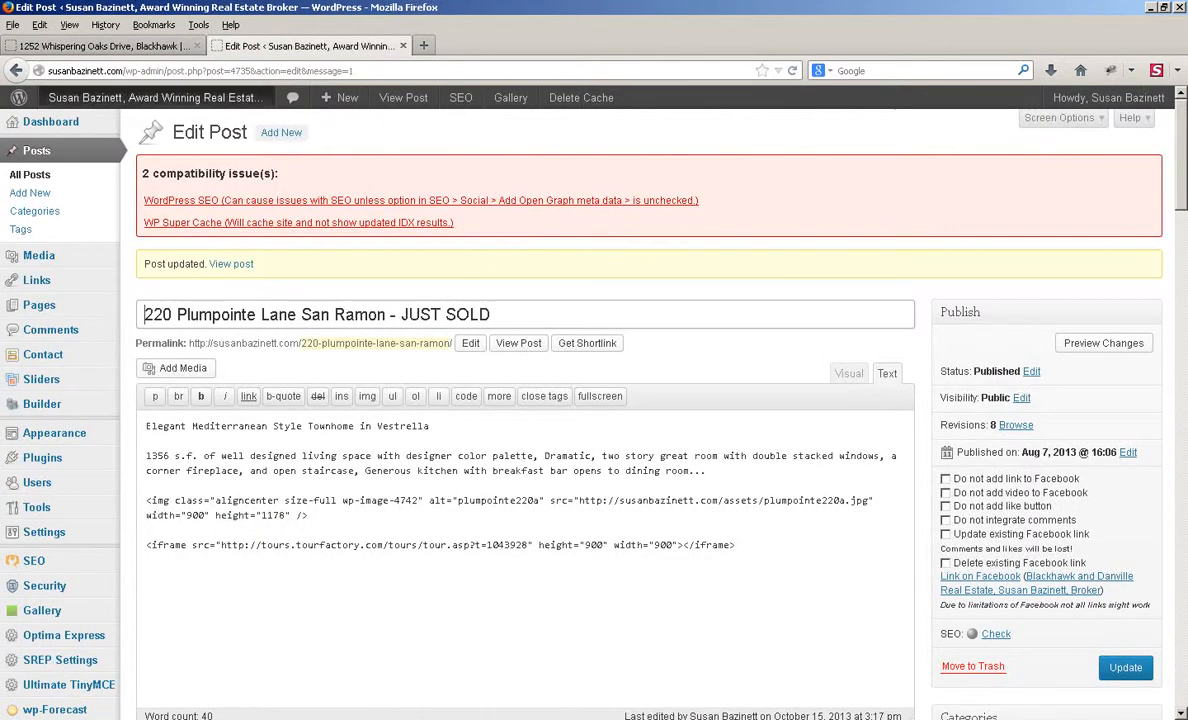
pyautogui.click(150, 97)
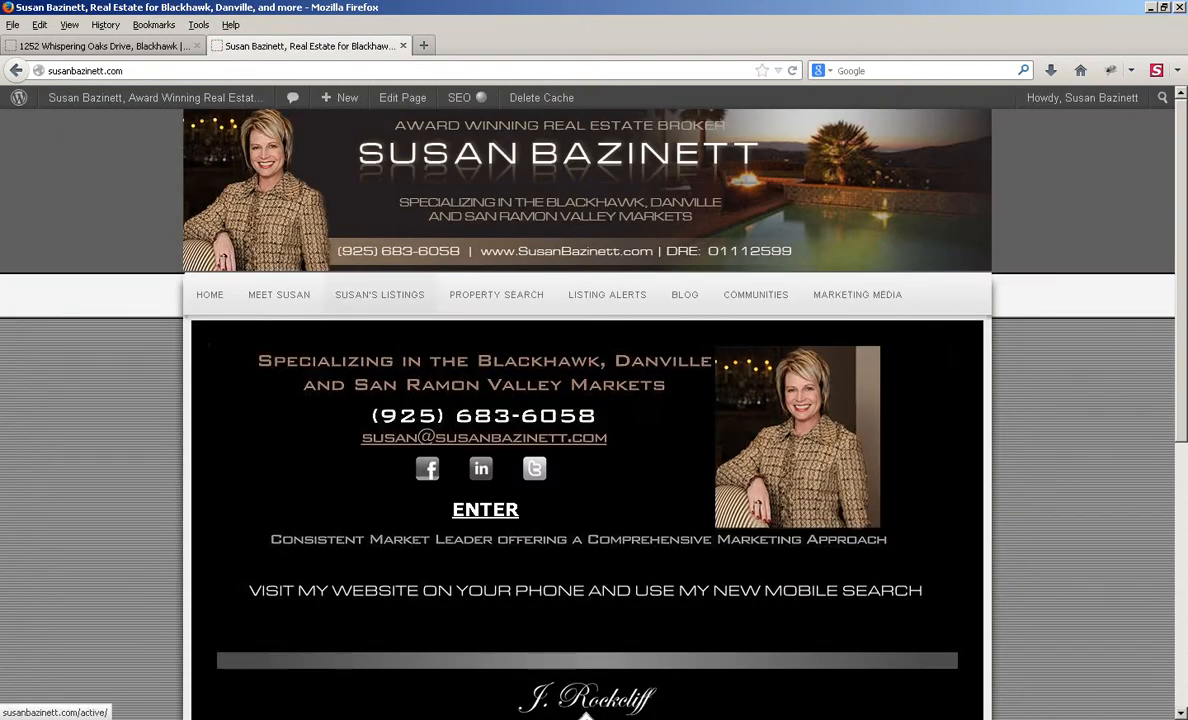
pyautogui.moveTo(380, 296)
pyautogui.click(400, 337)
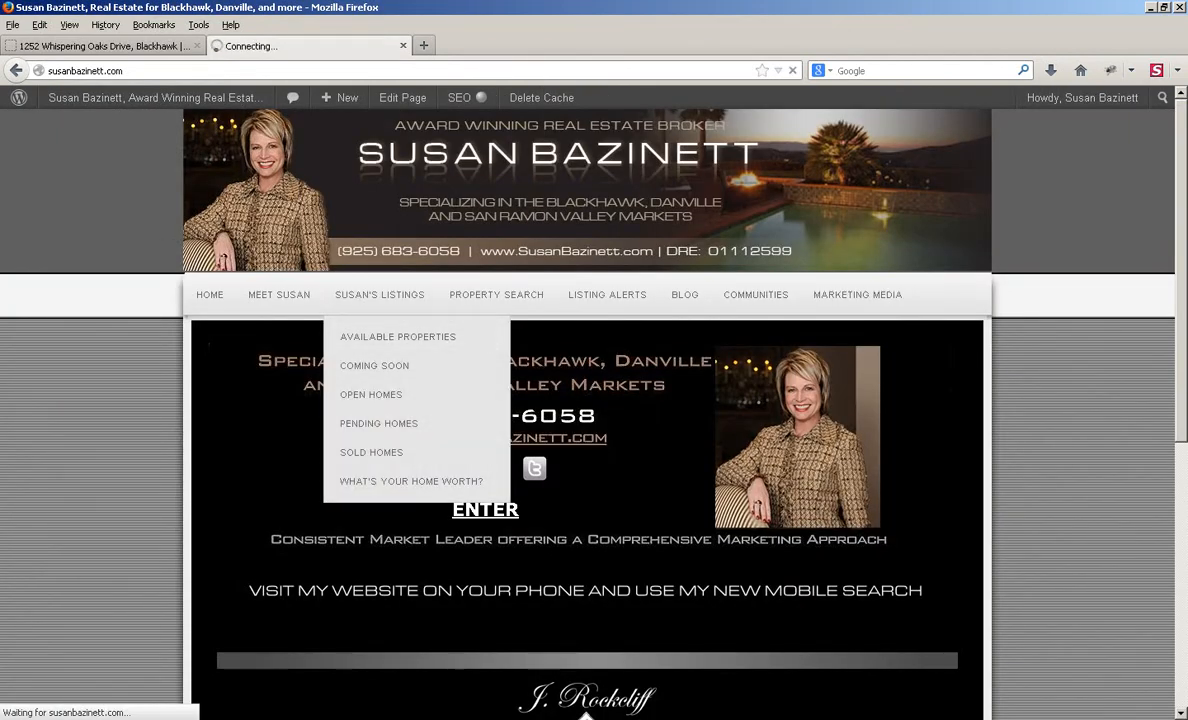
pyautogui.scroll(-5, 594, 400)
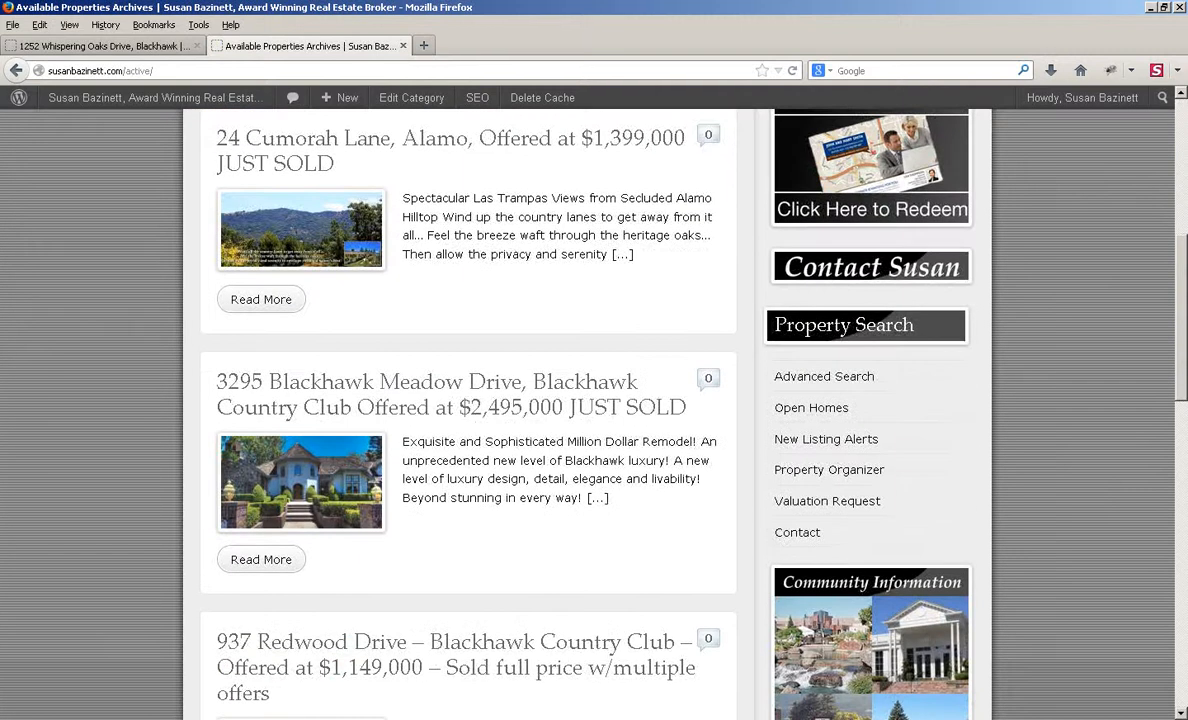
pyautogui.scroll(2, 594, 400)
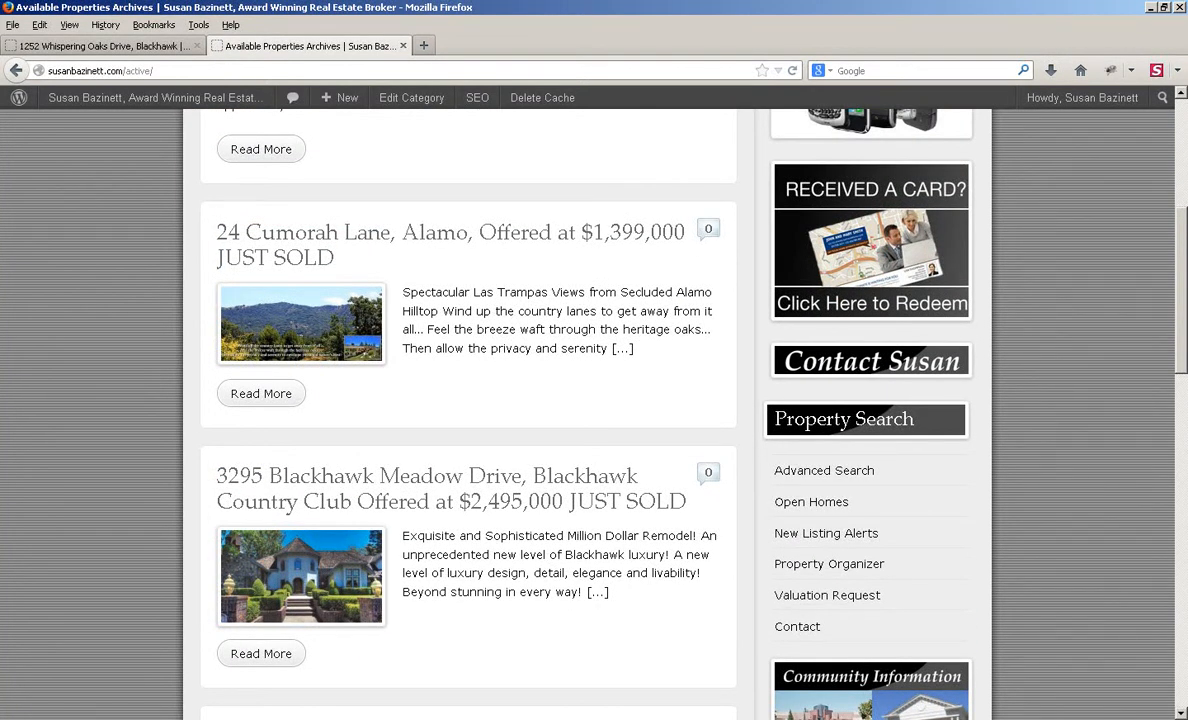
pyautogui.scroll(2, 594, 400)
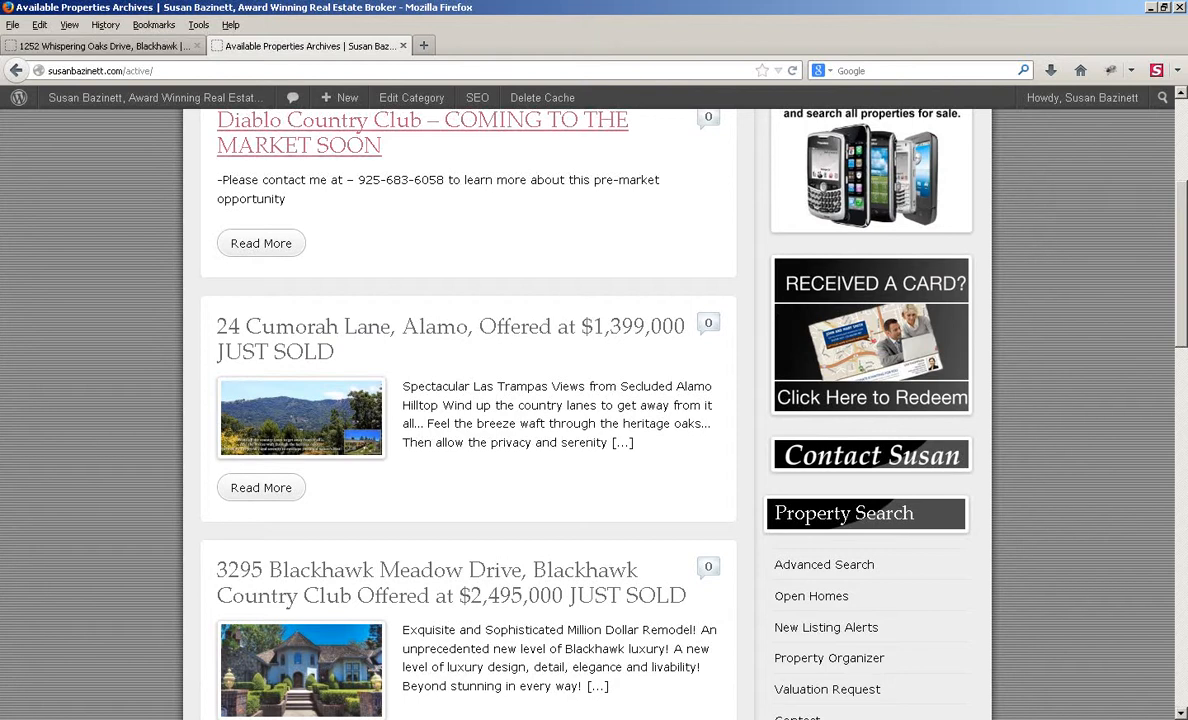
pyautogui.scroll(-2, 594, 400)
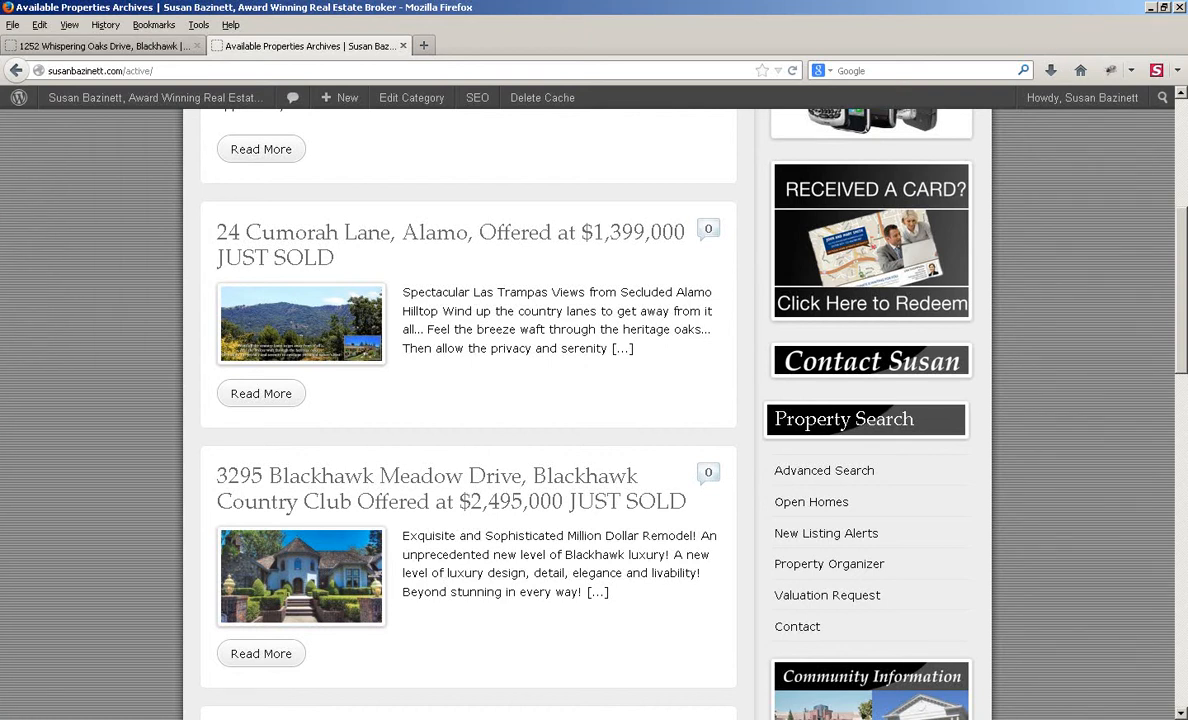
pyautogui.scroll(4, 594, 400)
pyautogui.scroll(-10, 594, 400)
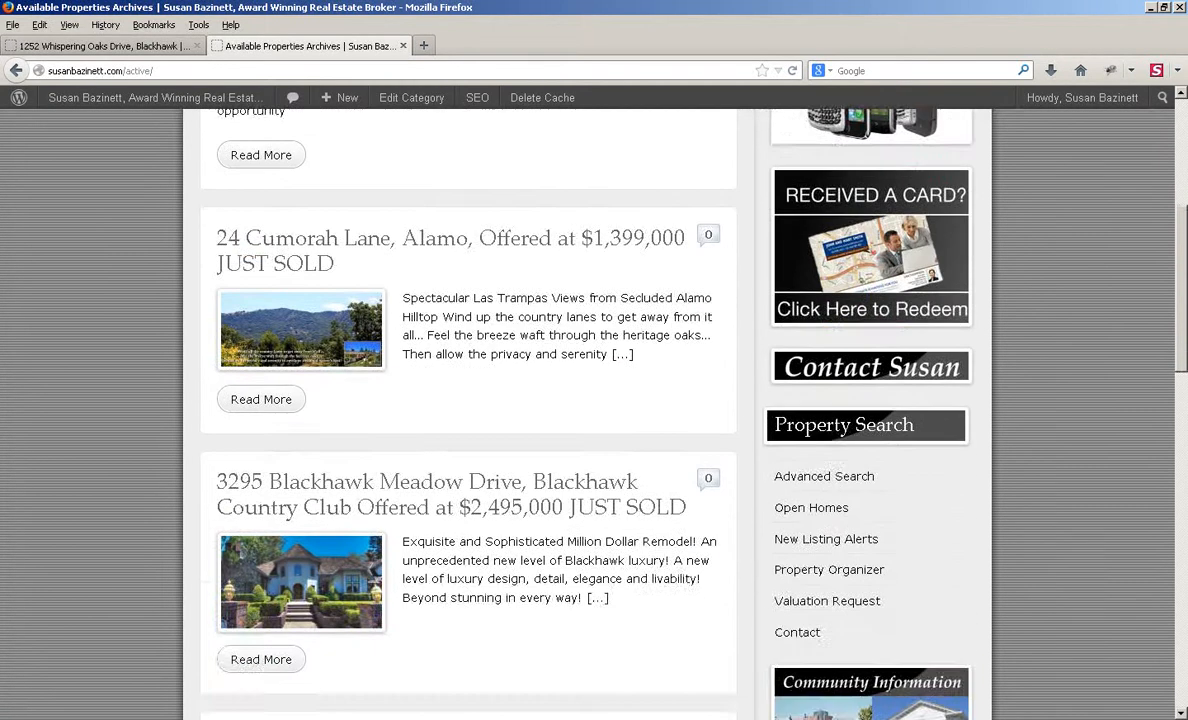
pyautogui.scroll(5, 594, 400)
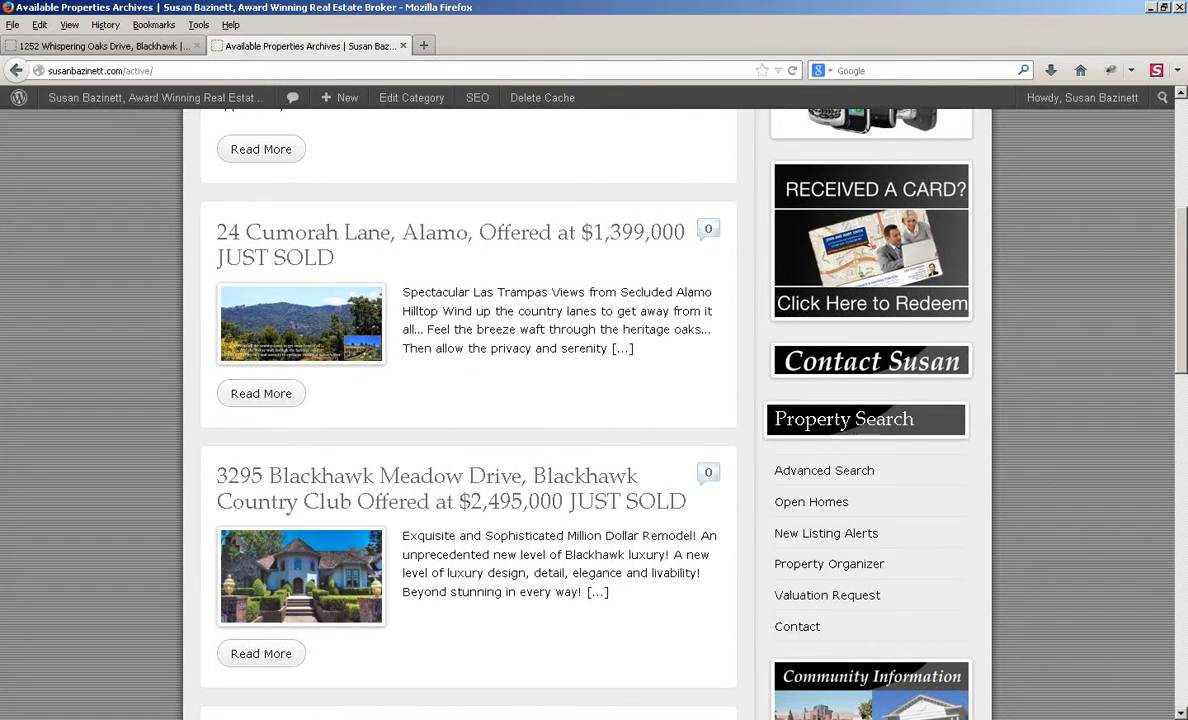
pyautogui.click(261, 393)
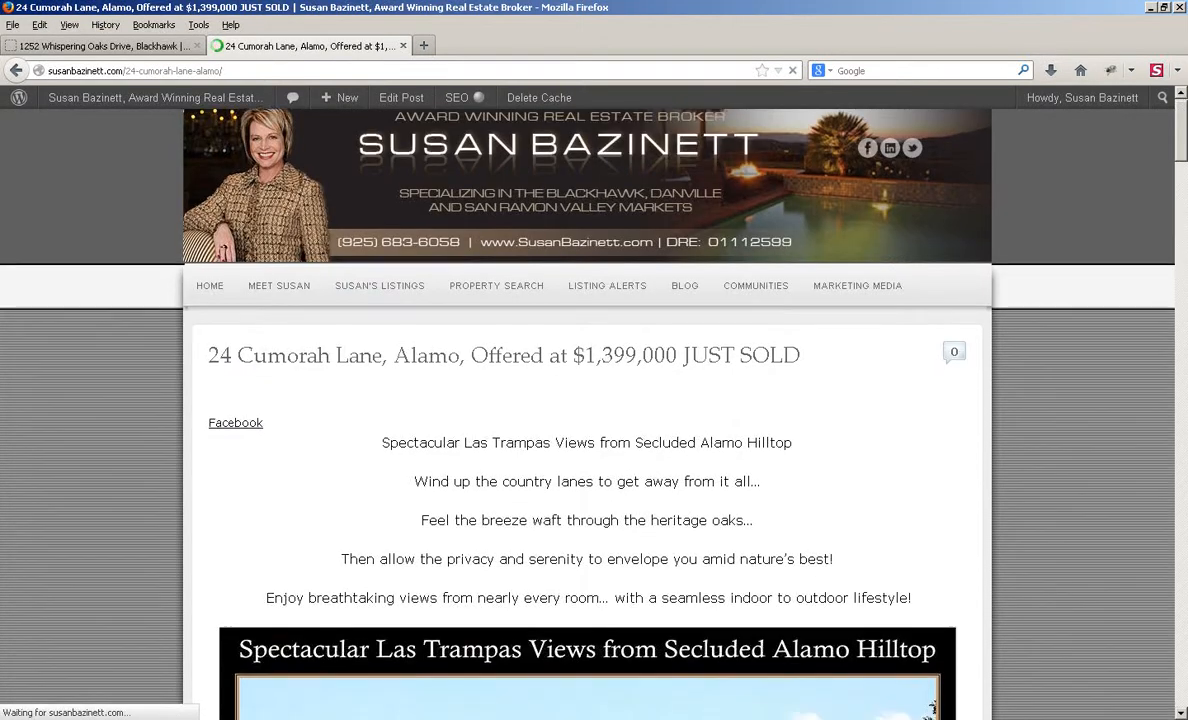
pyautogui.scroll(-3, 587, 400)
pyautogui.click(236, 238)
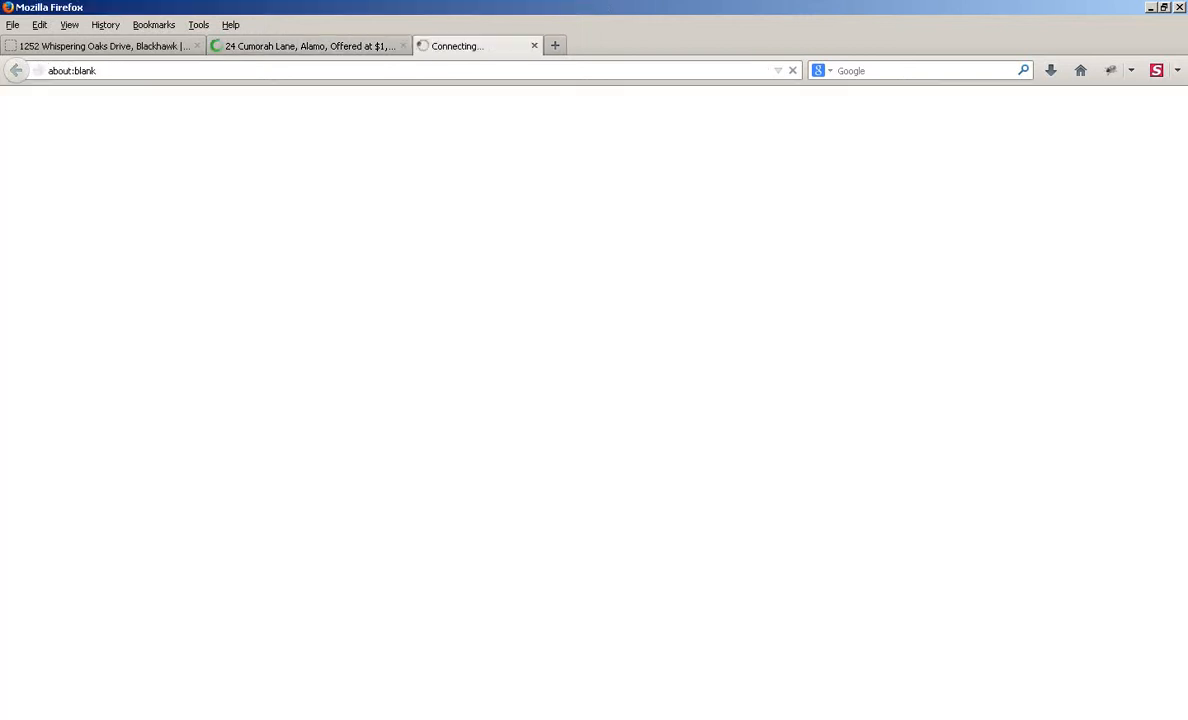
pyautogui.hotkey('ctrl', 'w')
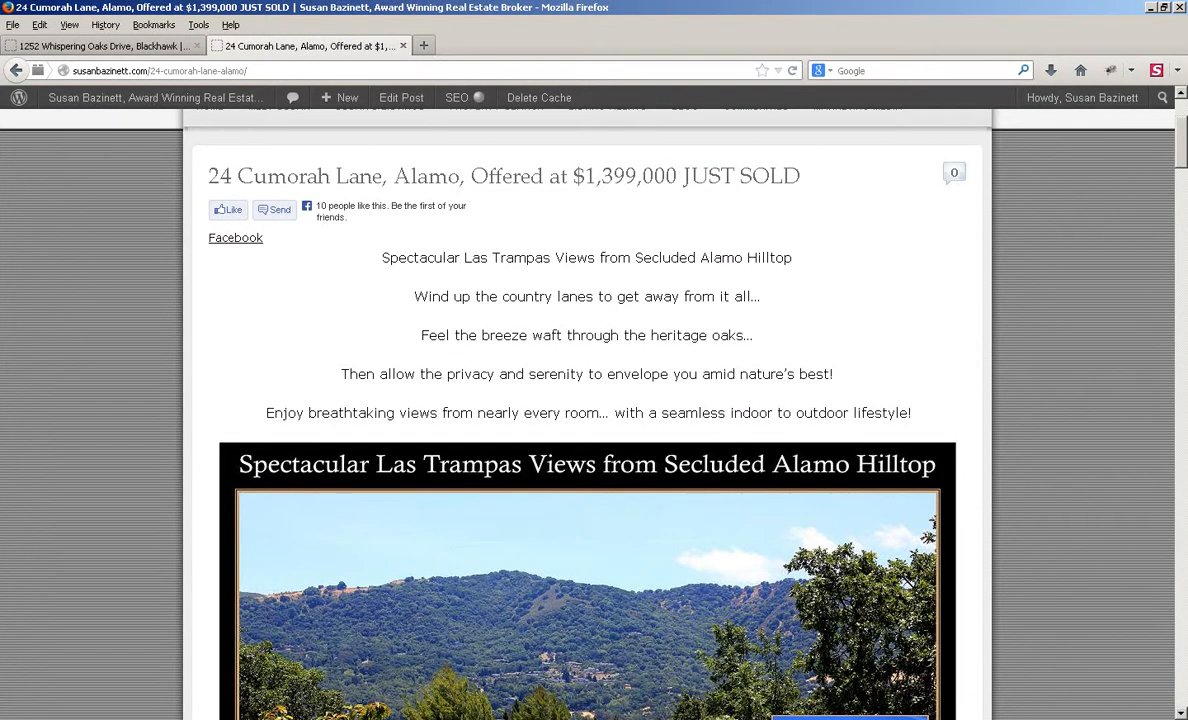
pyautogui.scroll(-4, 594, 400)
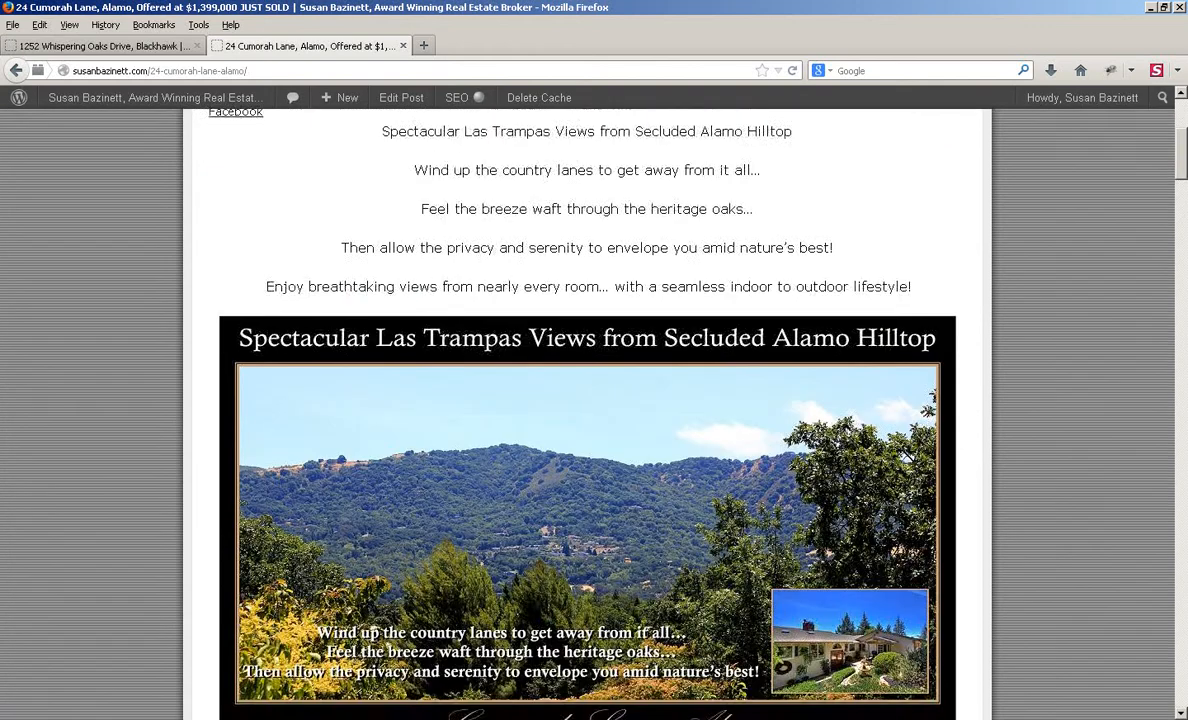
pyautogui.scroll(4, 594, 400)
pyautogui.scroll(-2, 594, 400)
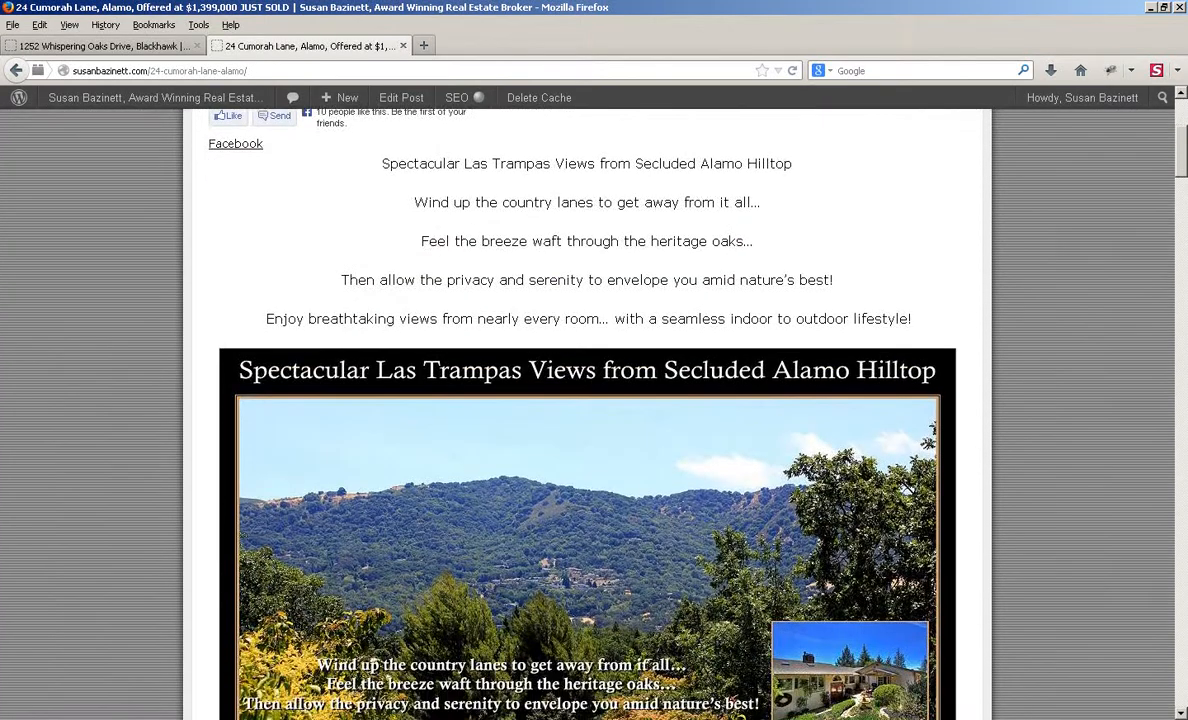
pyautogui.scroll(-4, 594, 400)
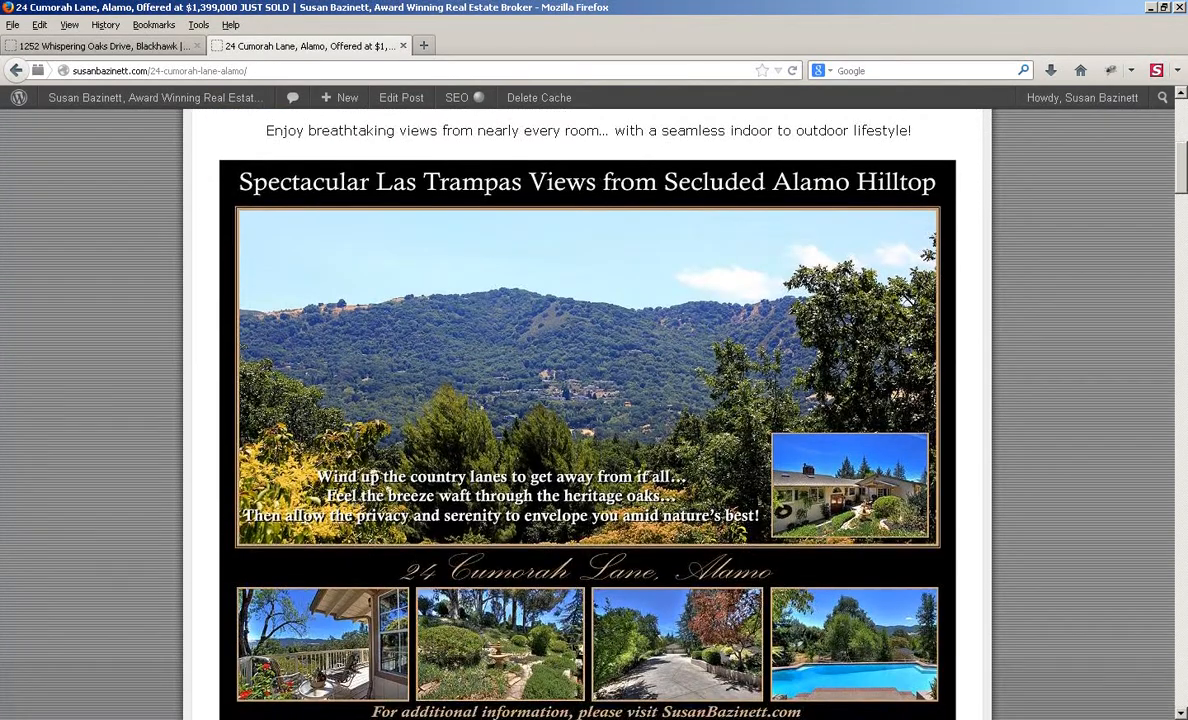
pyautogui.scroll(-20, 594, 400)
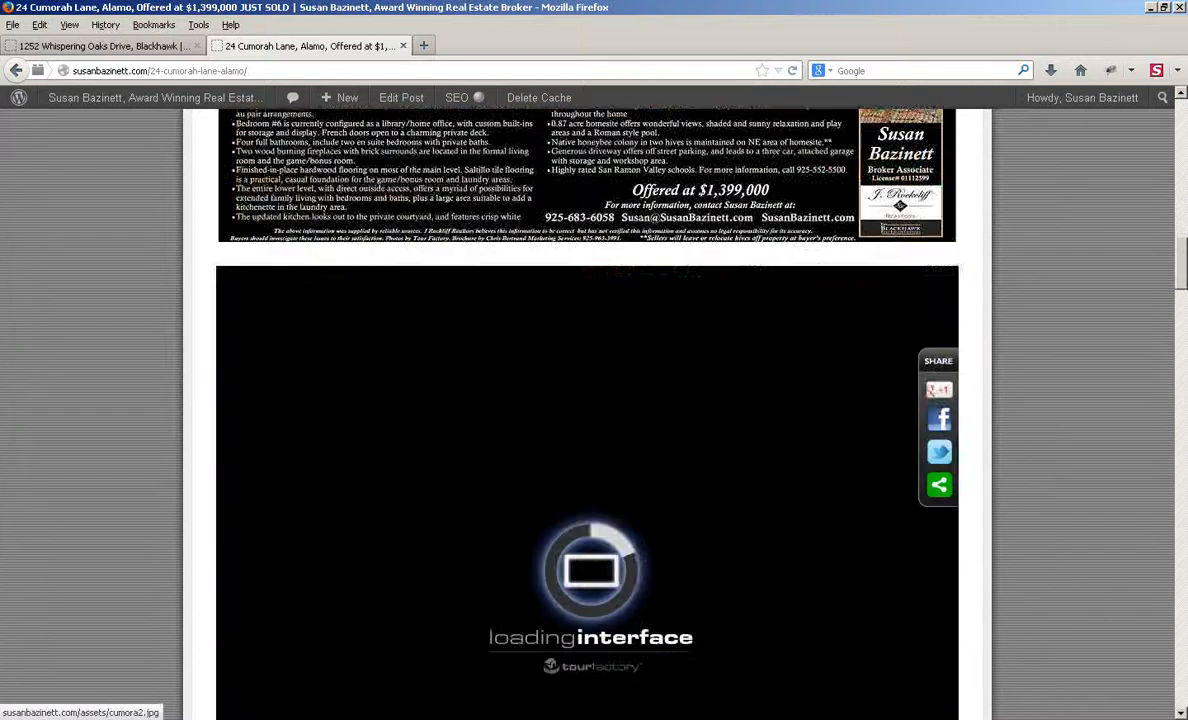
pyautogui.scroll(-4, 594, 400)
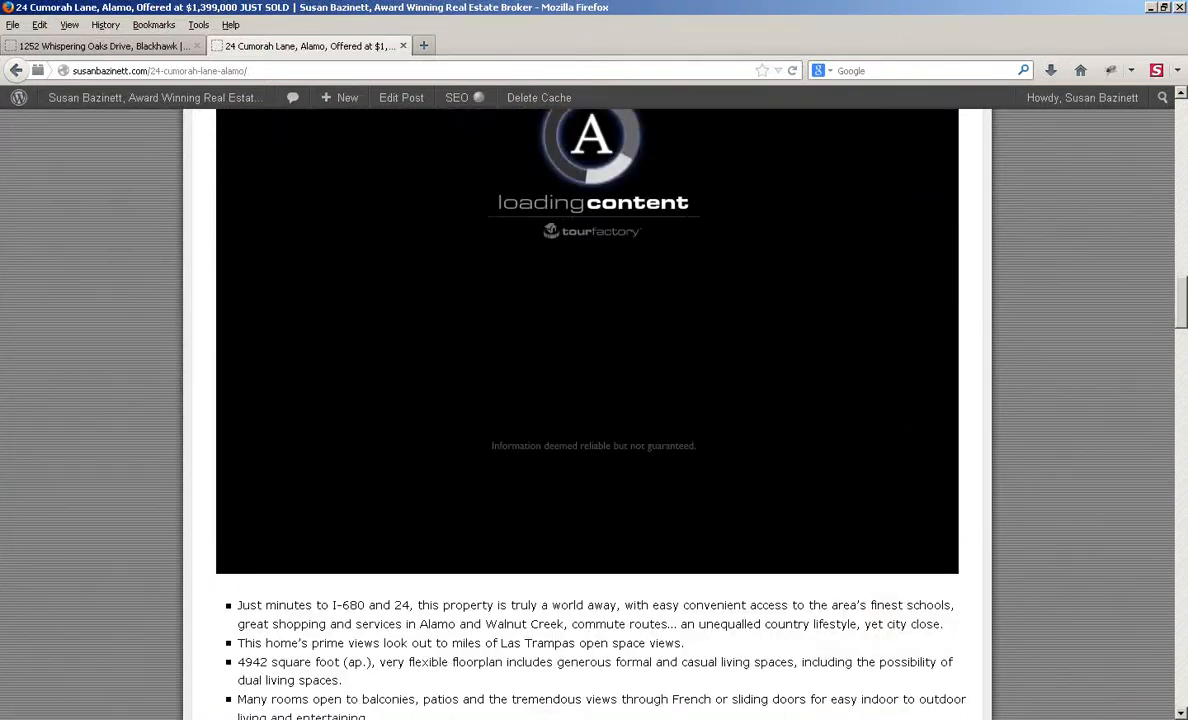
pyautogui.scroll(-4, 594, 400)
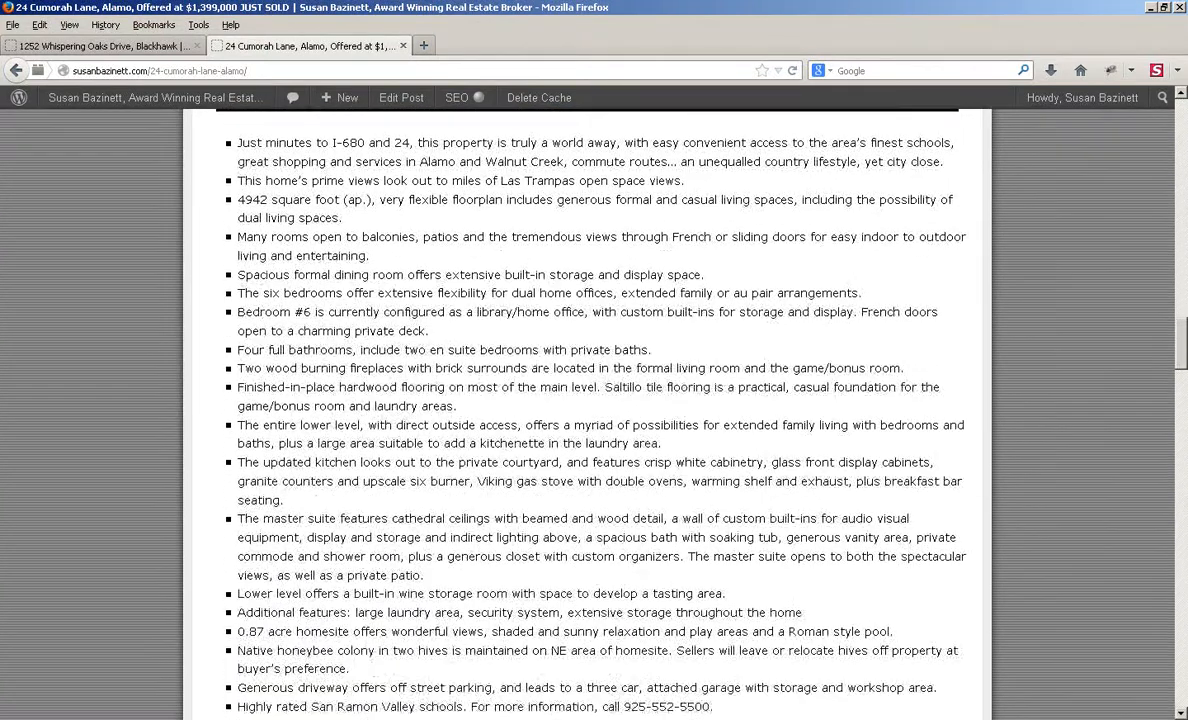
pyautogui.scroll(1, 594, 400)
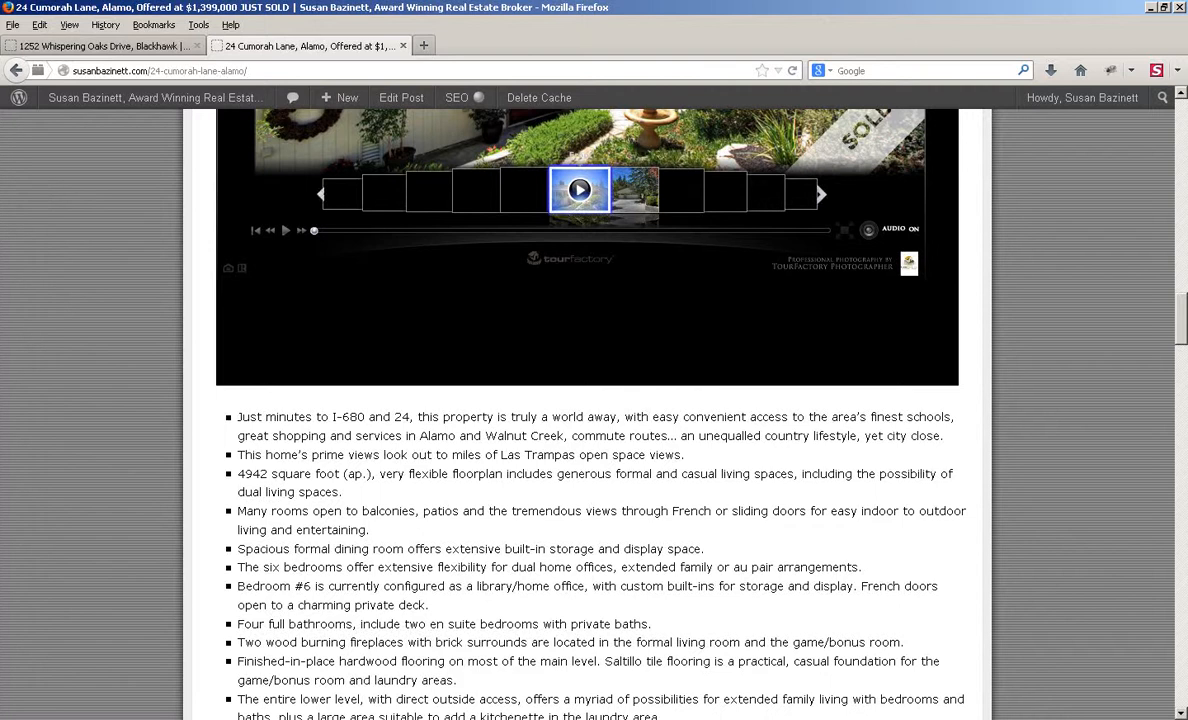
pyautogui.scroll(-12, 594, 400)
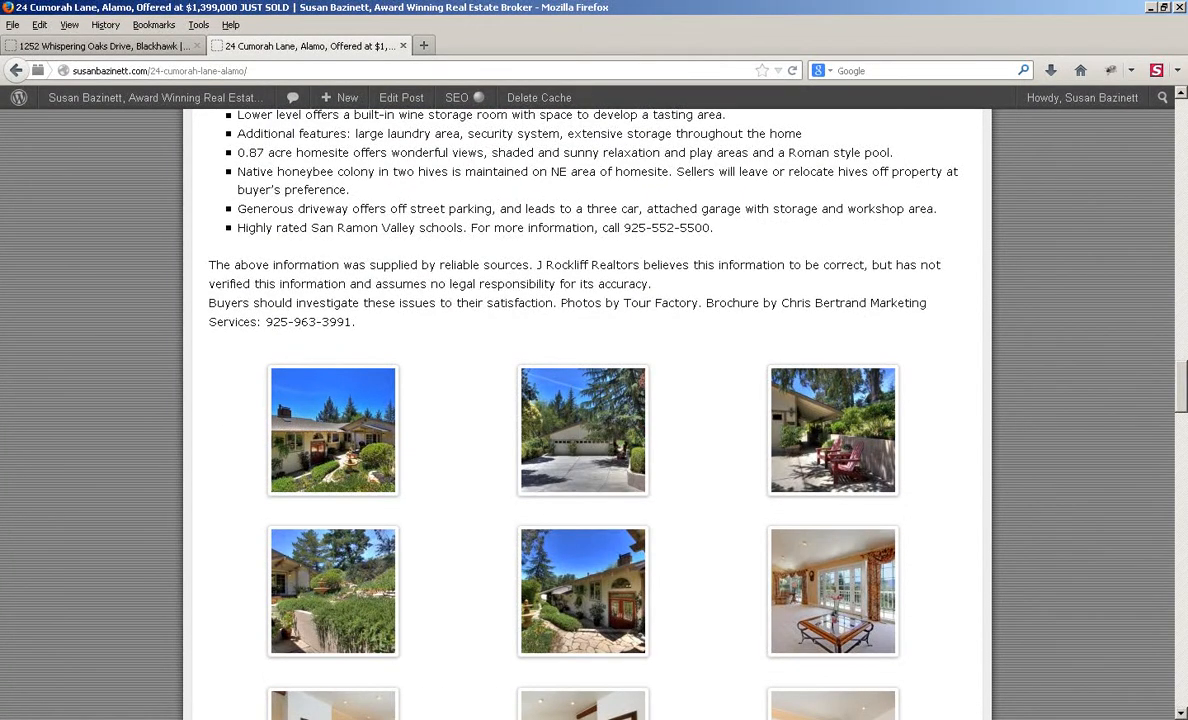
pyautogui.scroll(-2, 594, 400)
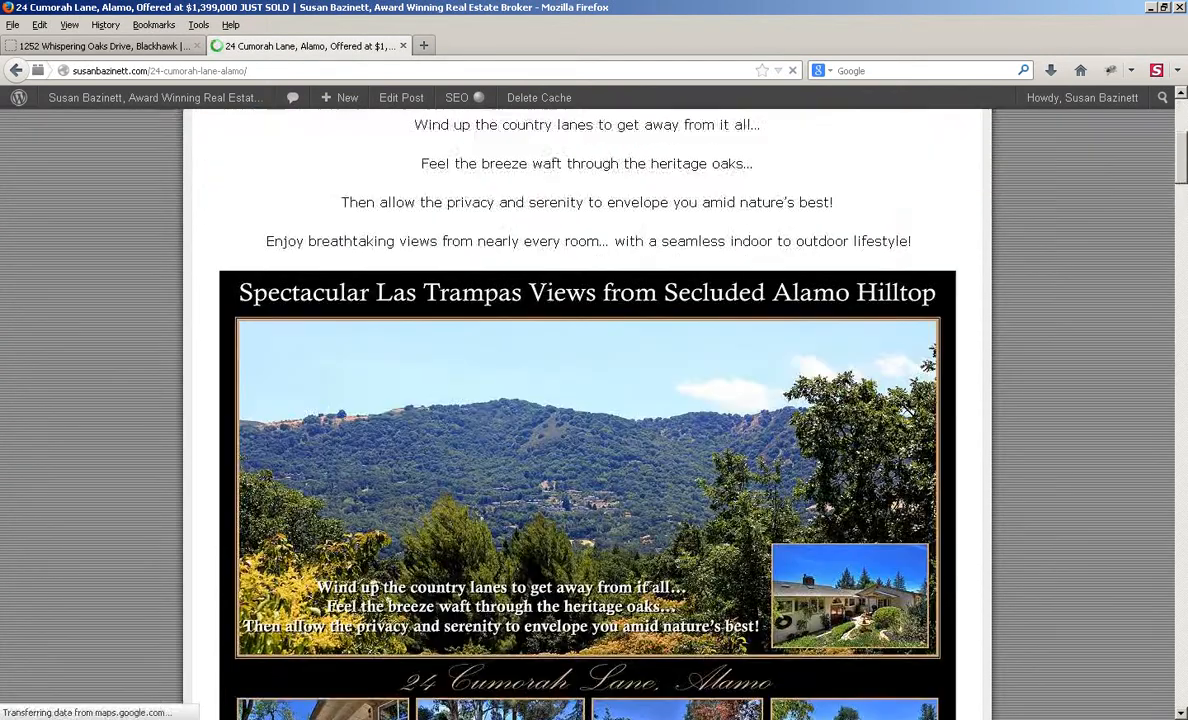
pyautogui.scroll(-13, 587, 410)
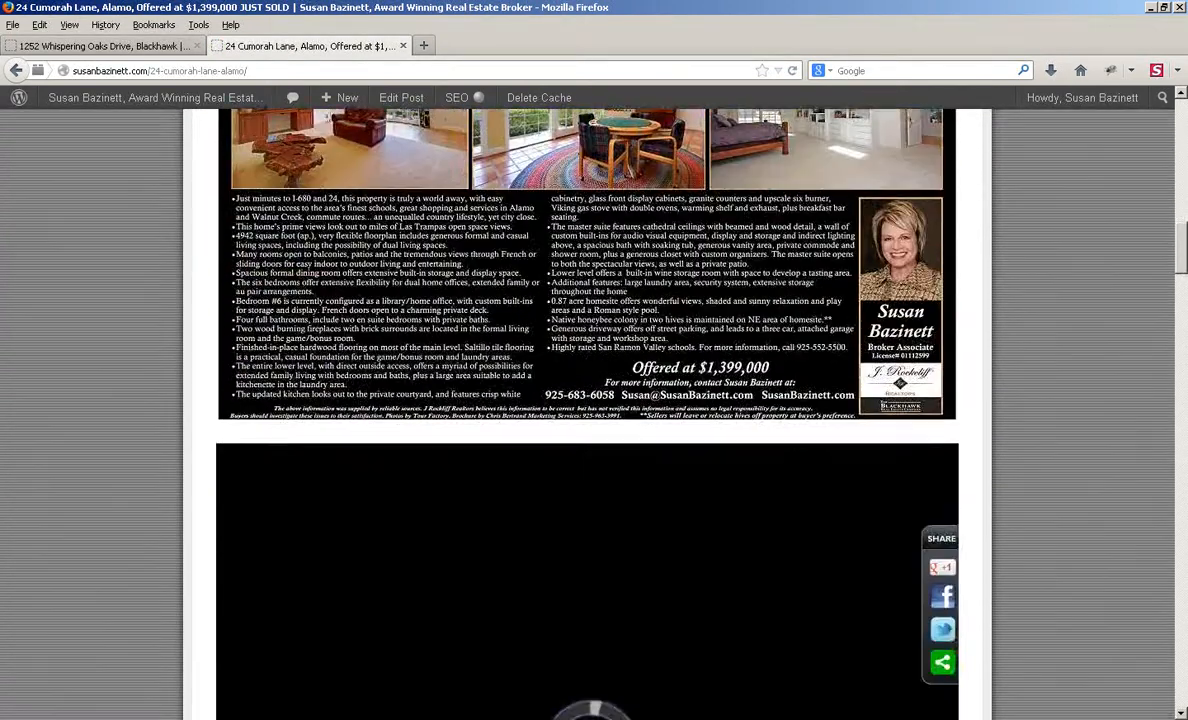
pyautogui.scroll(-15, 587, 410)
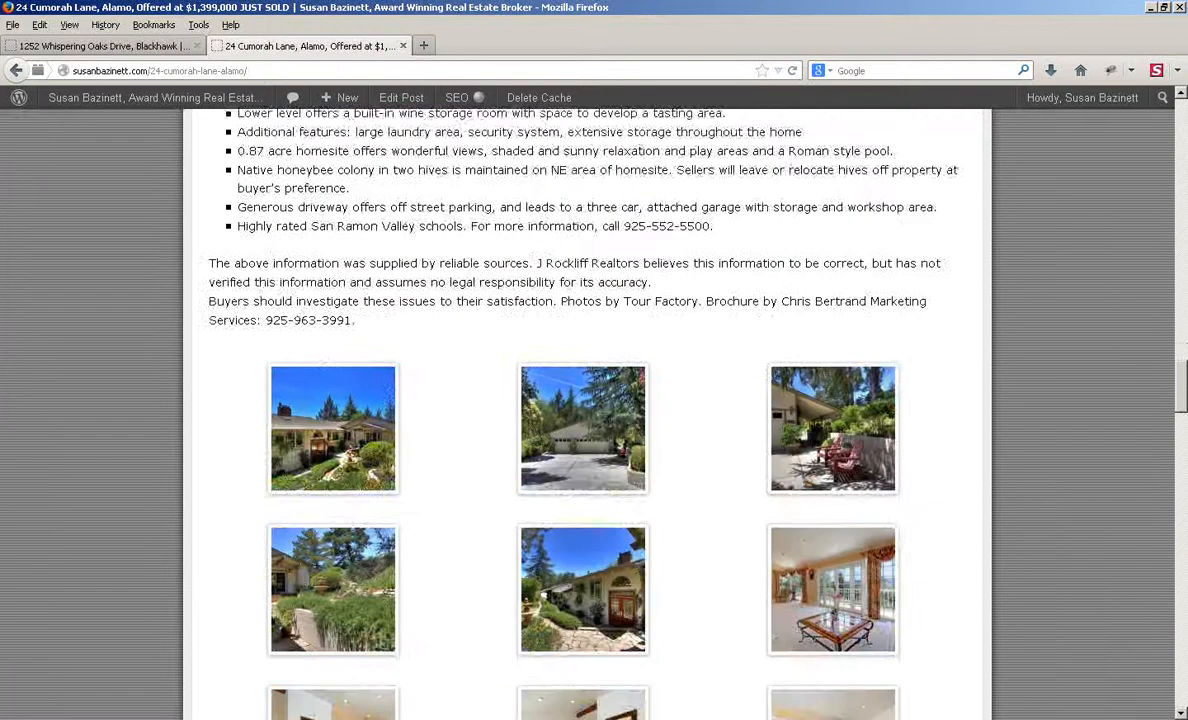
pyautogui.scroll(-2, 587, 410)
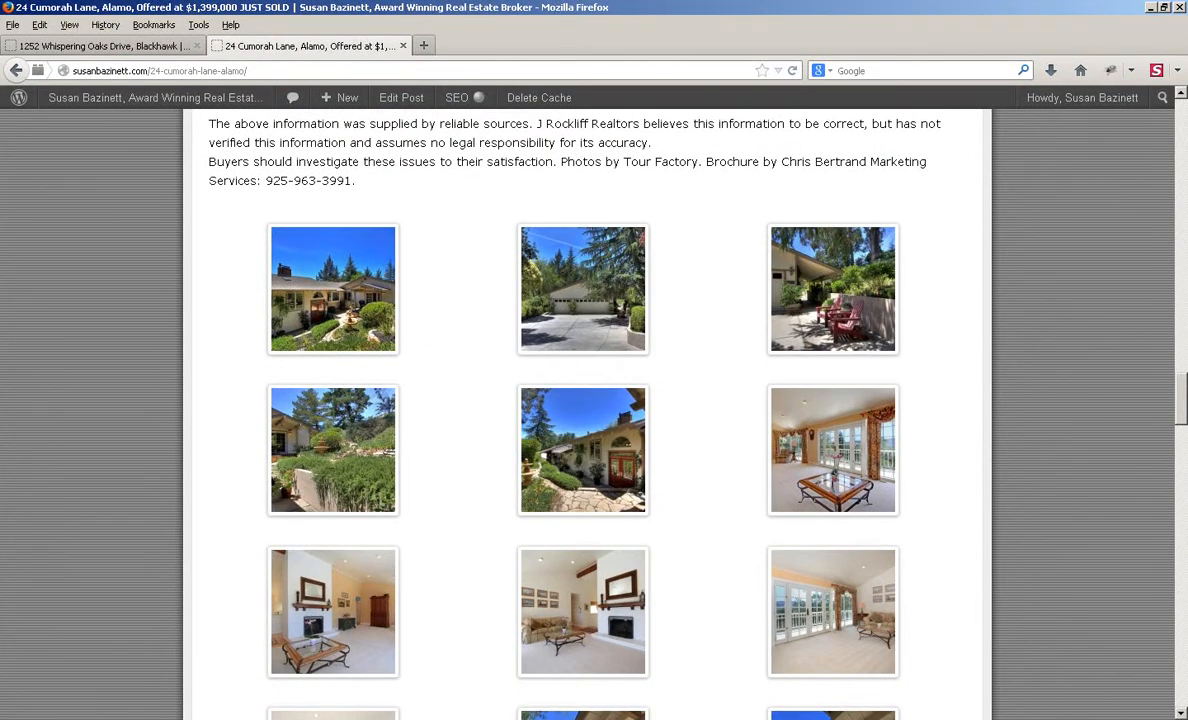
pyautogui.scroll(-5, 587, 410)
pyautogui.scroll(16, 587, 410)
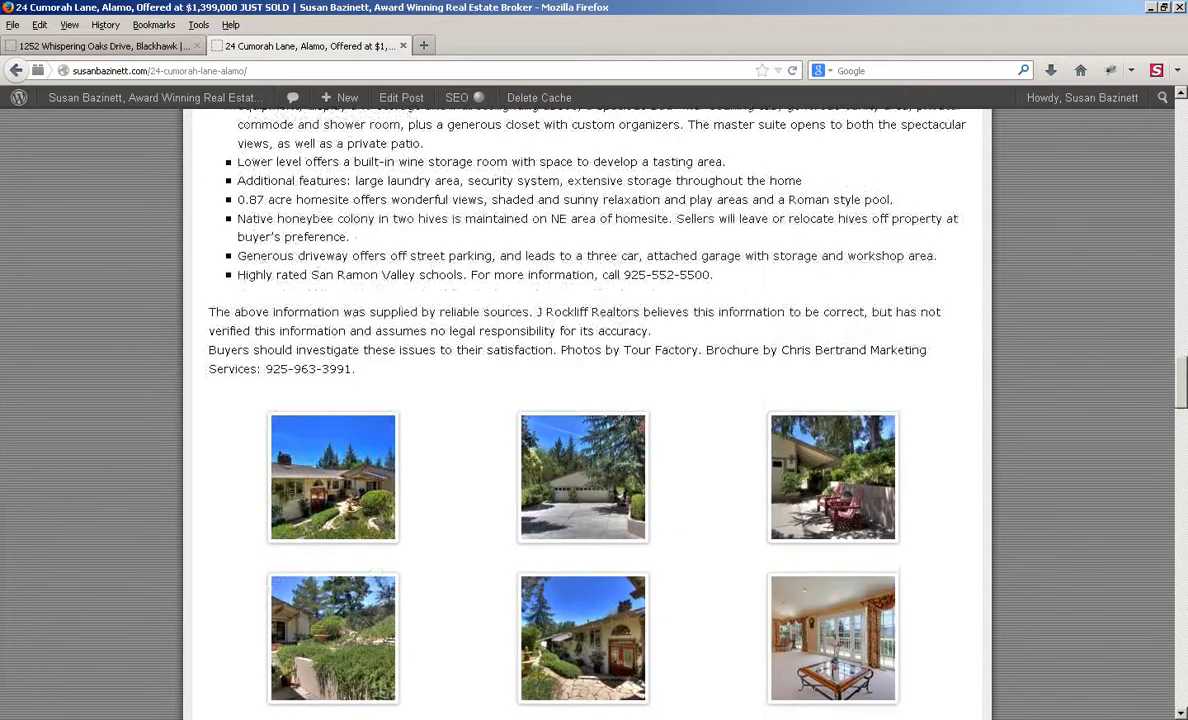
pyautogui.scroll(-20, 587, 410)
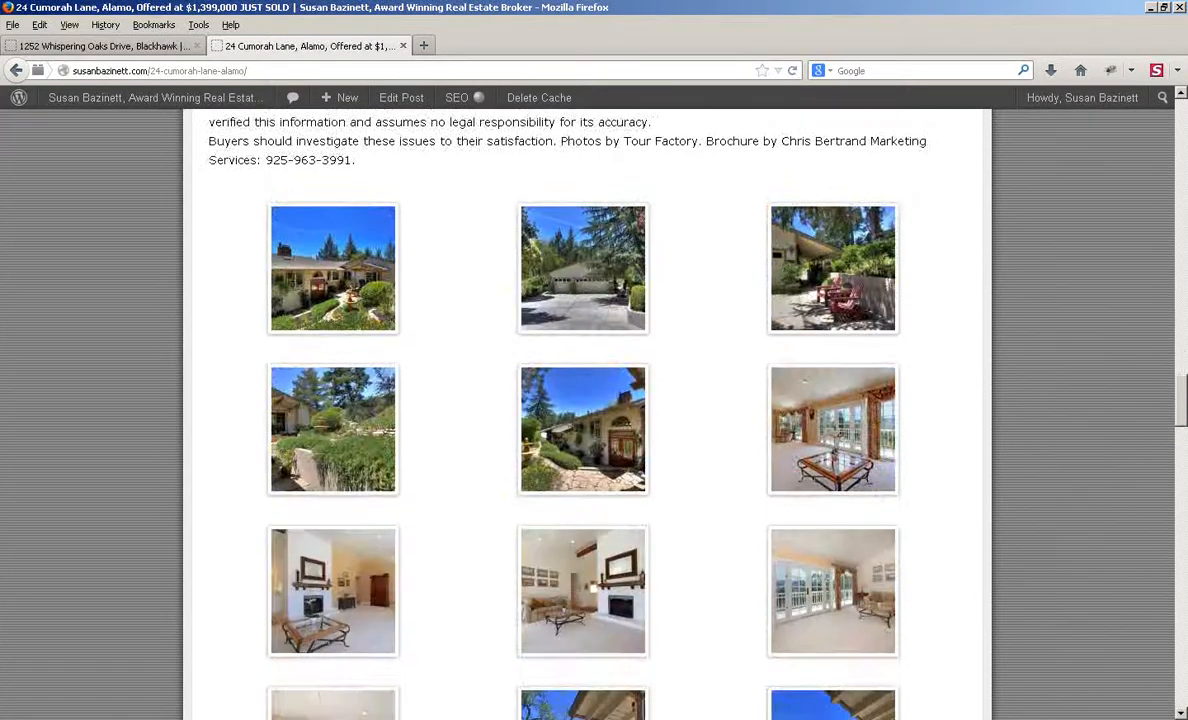
pyautogui.scroll(-15, 587, 410)
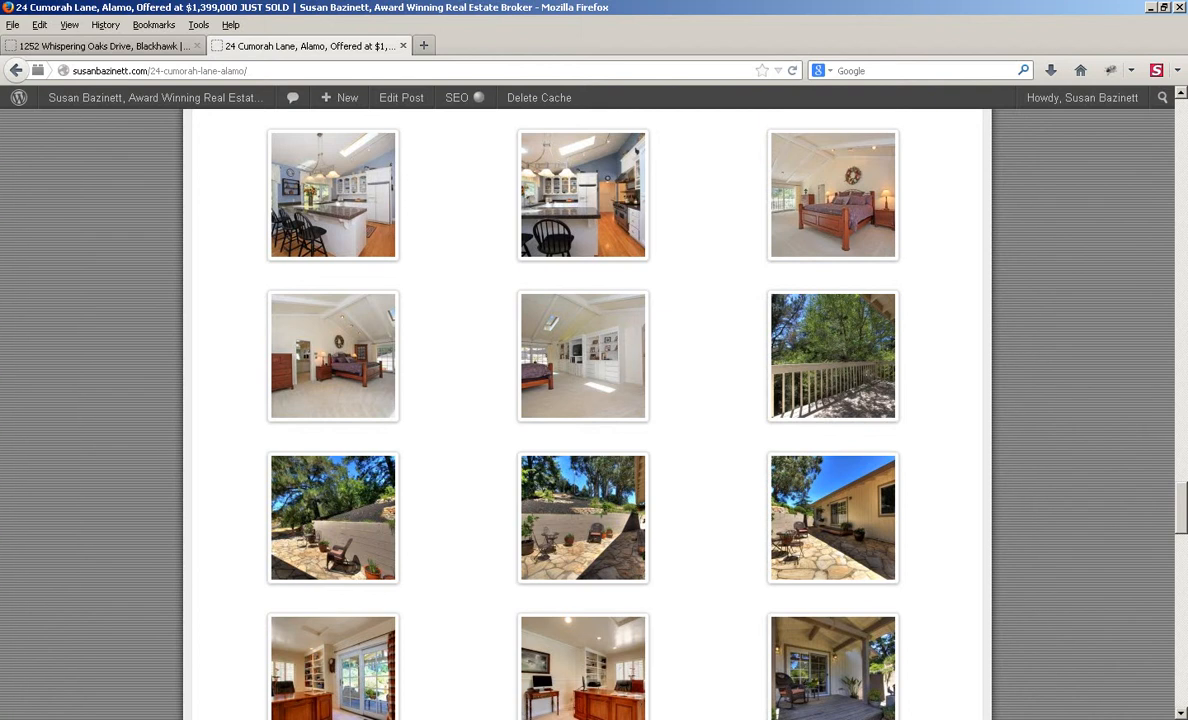
pyautogui.scroll(-6, 587, 414)
pyautogui.scroll(4, 587, 414)
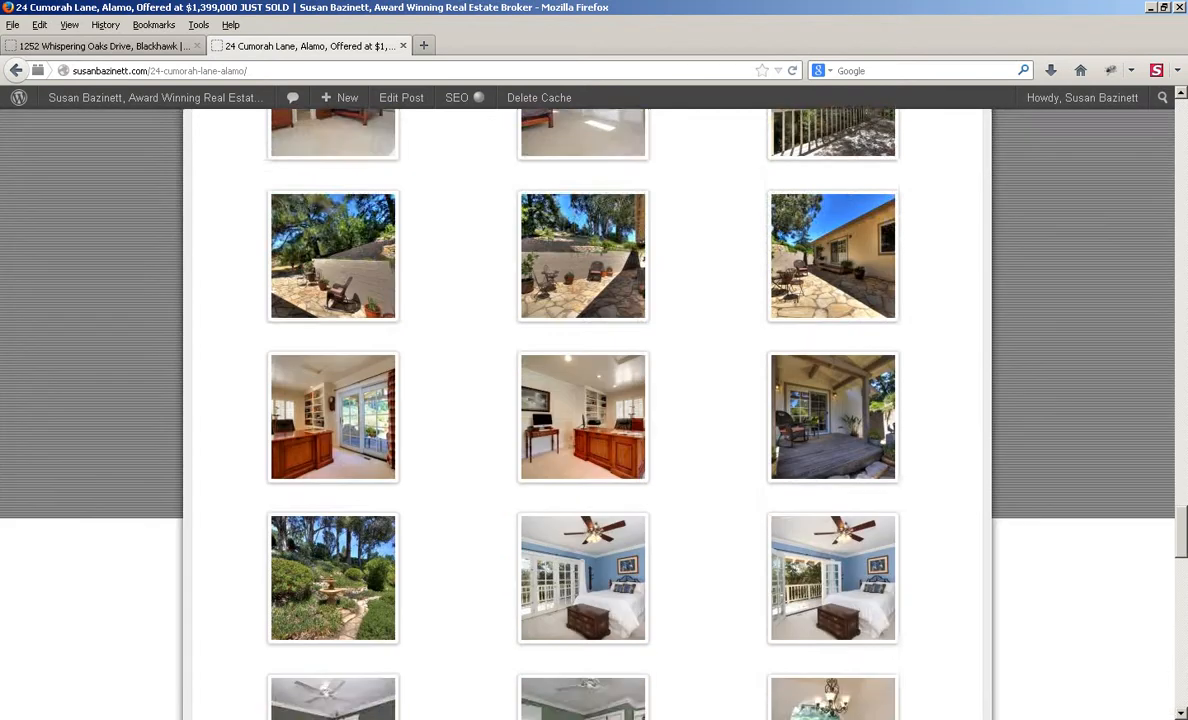
pyautogui.scroll(15, 587, 414)
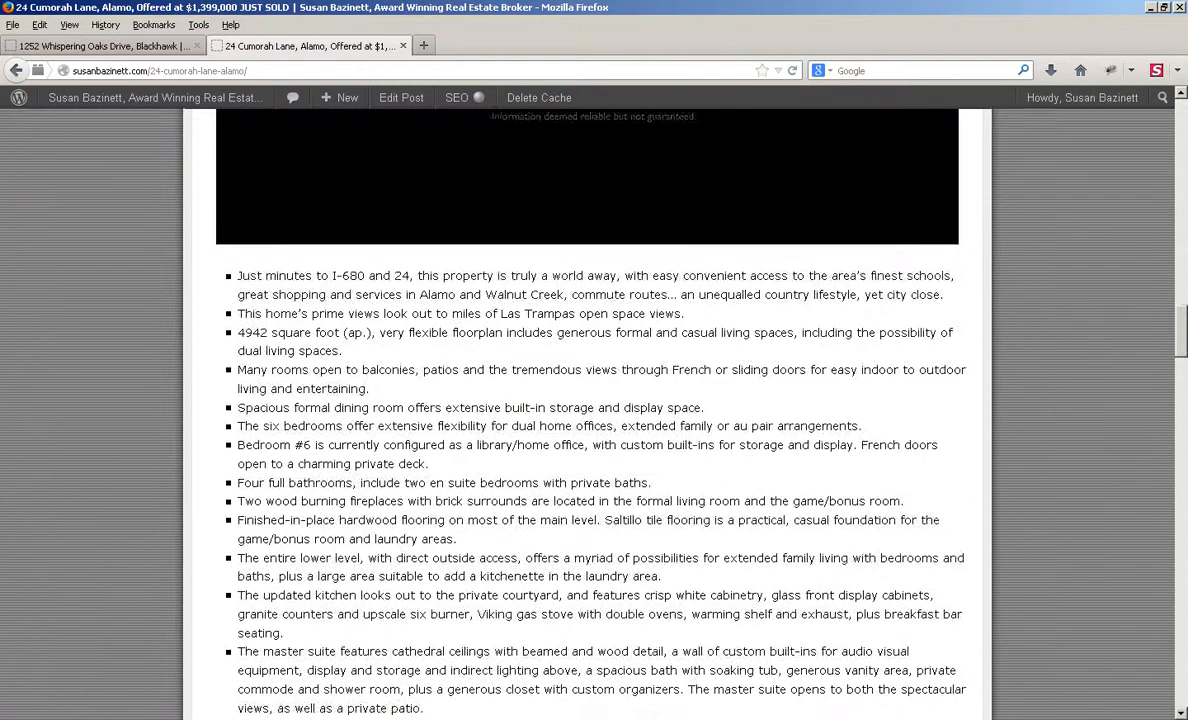
pyautogui.scroll(8, 587, 414)
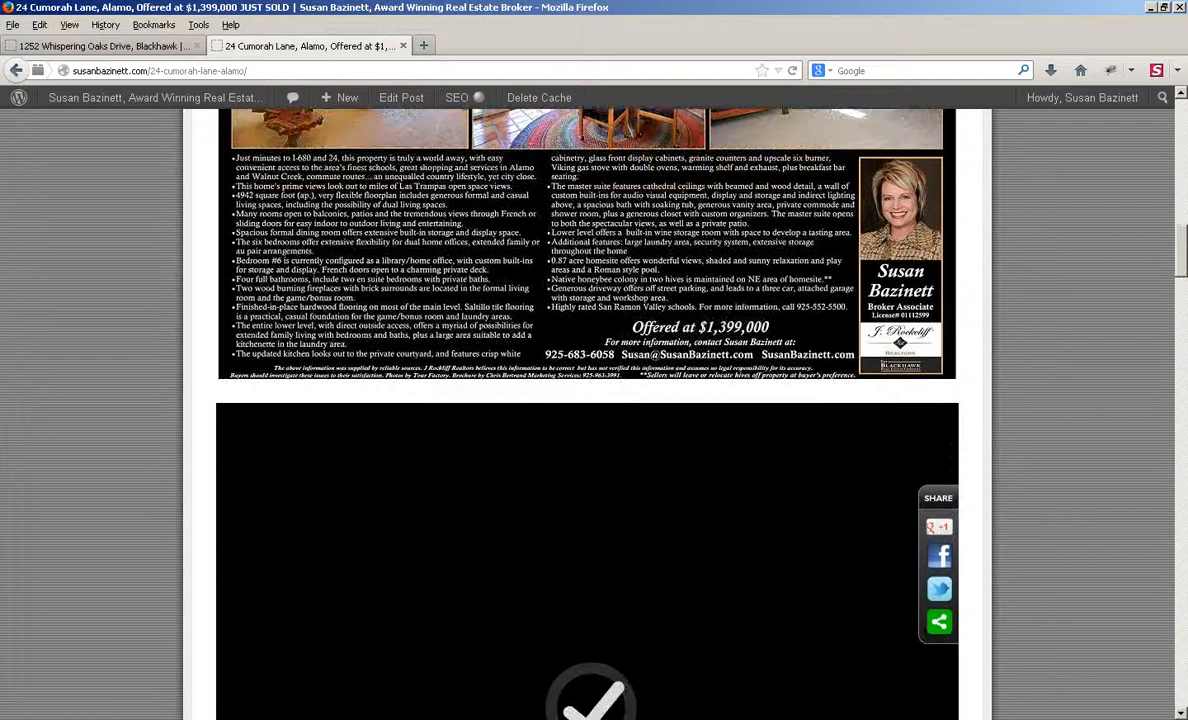
pyautogui.scroll(4, 587, 414)
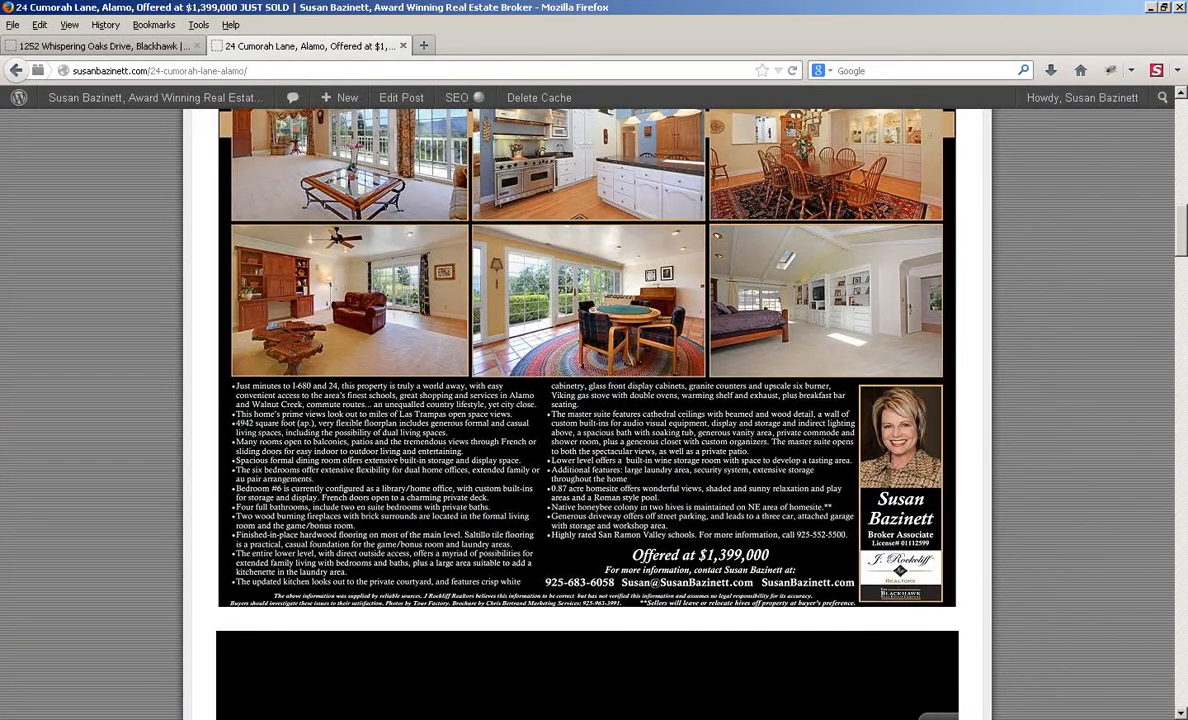
pyautogui.scroll(1, 587, 414)
pyautogui.scroll(-11, 587, 414)
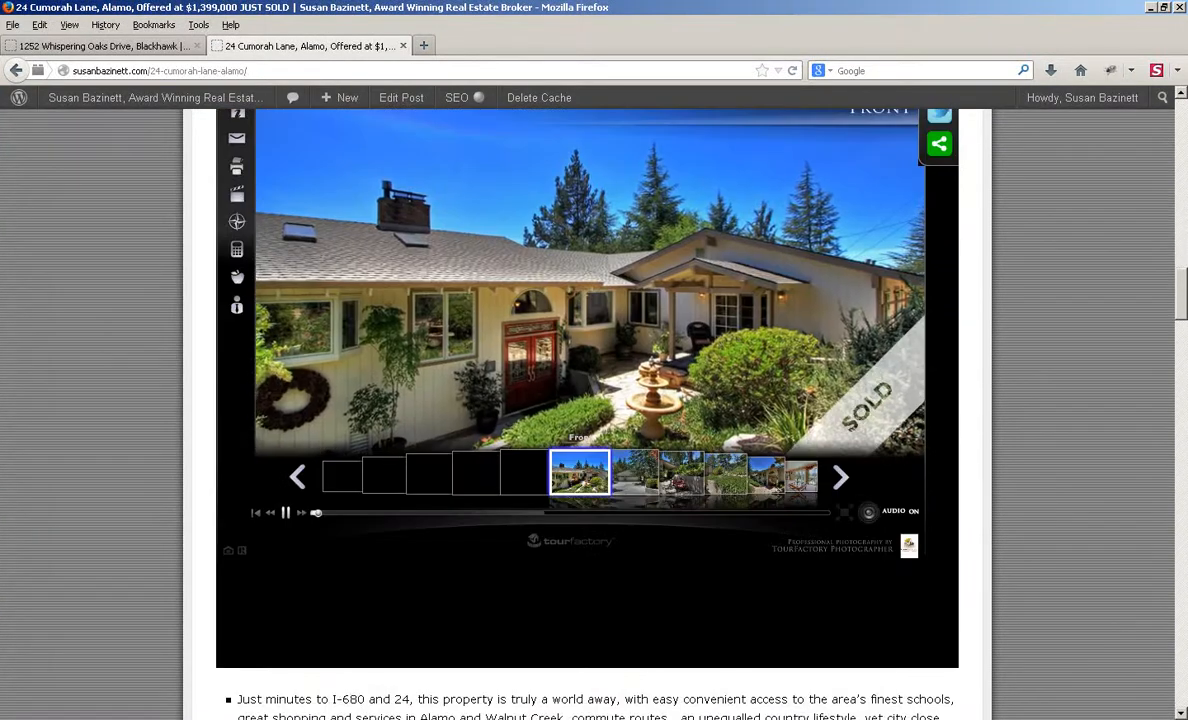
pyautogui.scroll(8, 587, 414)
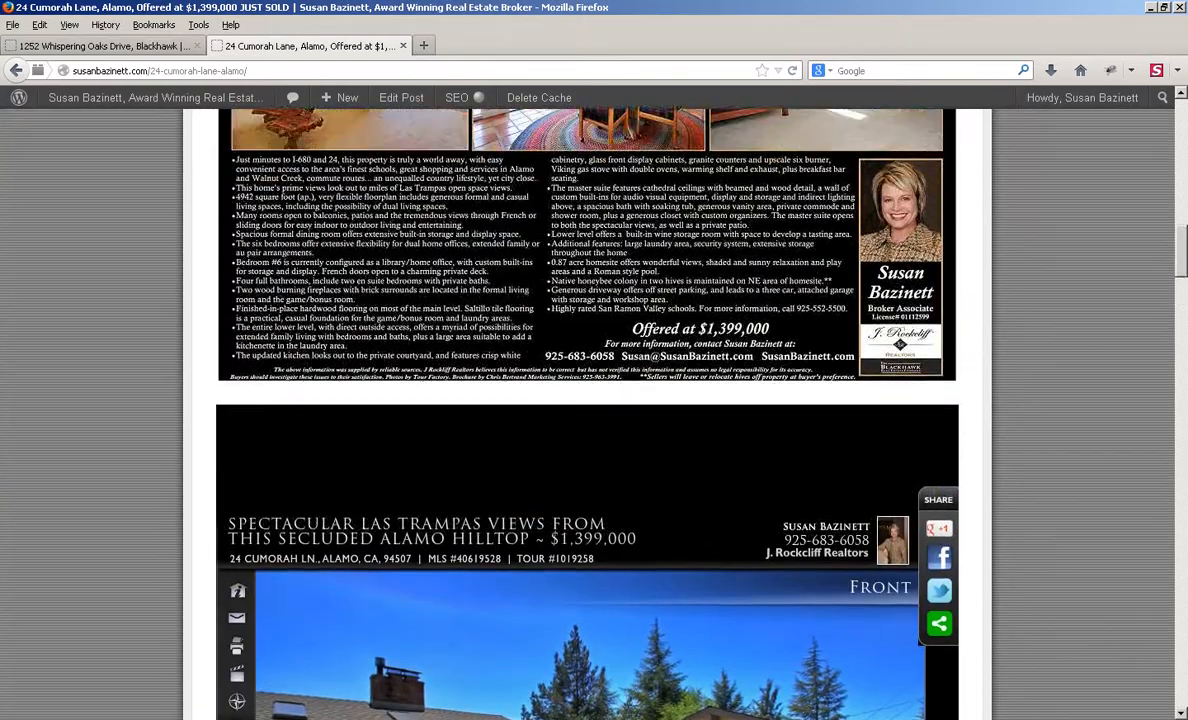
pyautogui.scroll(10, 587, 414)
pyautogui.scroll(5, 587, 414)
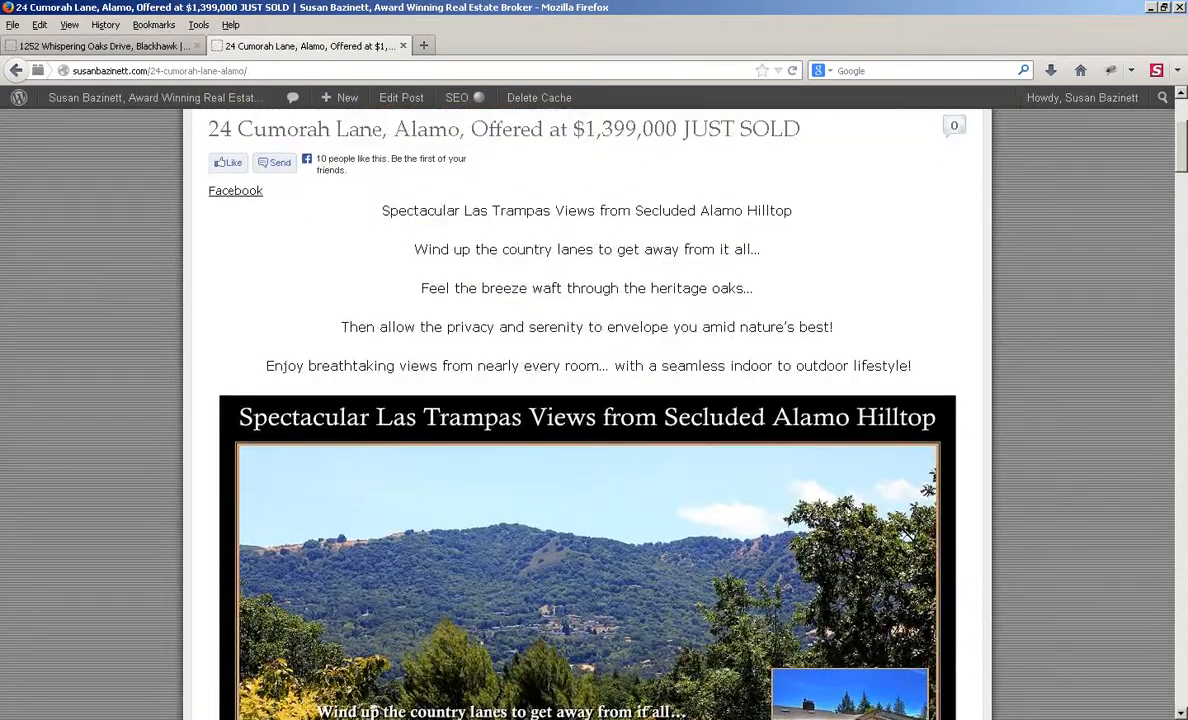
pyautogui.hotkey('ctrl', 'w')
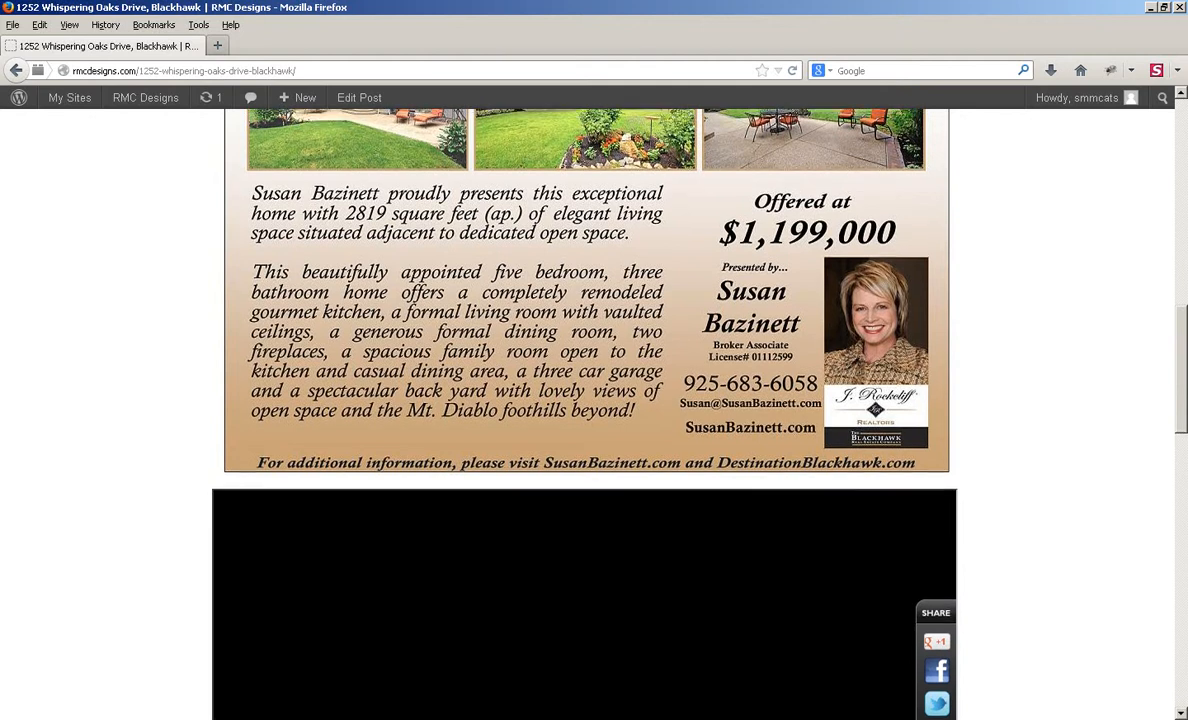
pyautogui.scroll(11, 587, 414)
pyautogui.scroll(3, 587, 414)
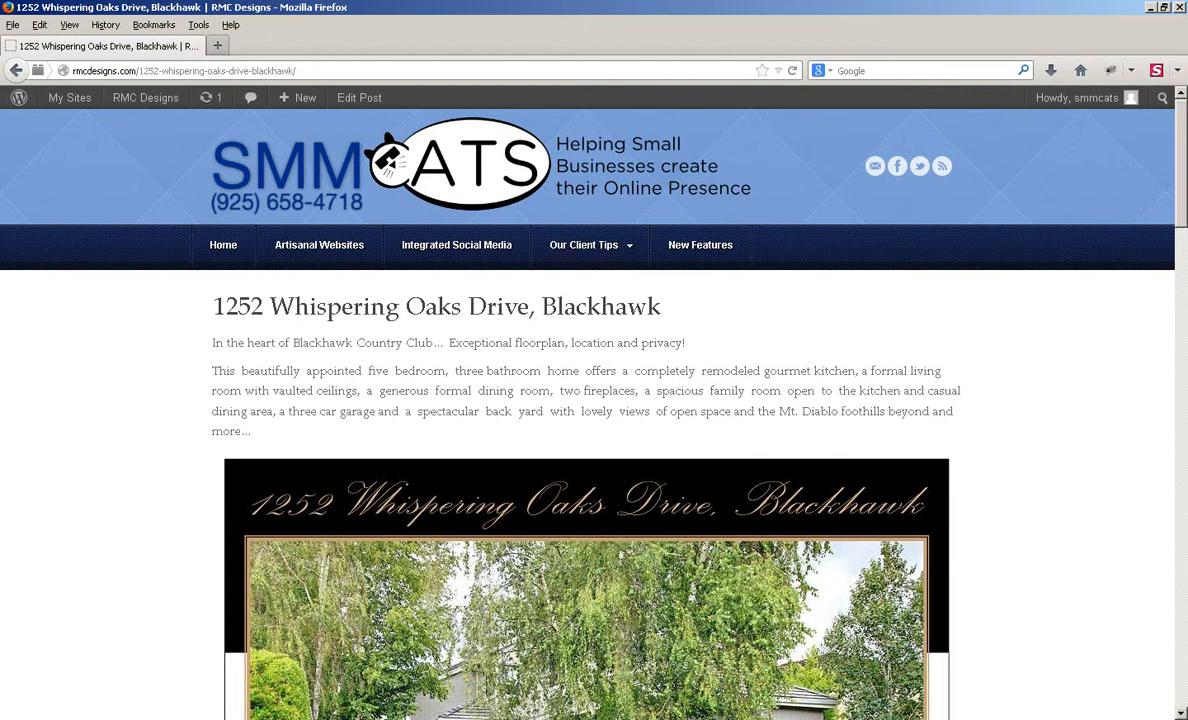
pyautogui.scroll(-20, 587, 414)
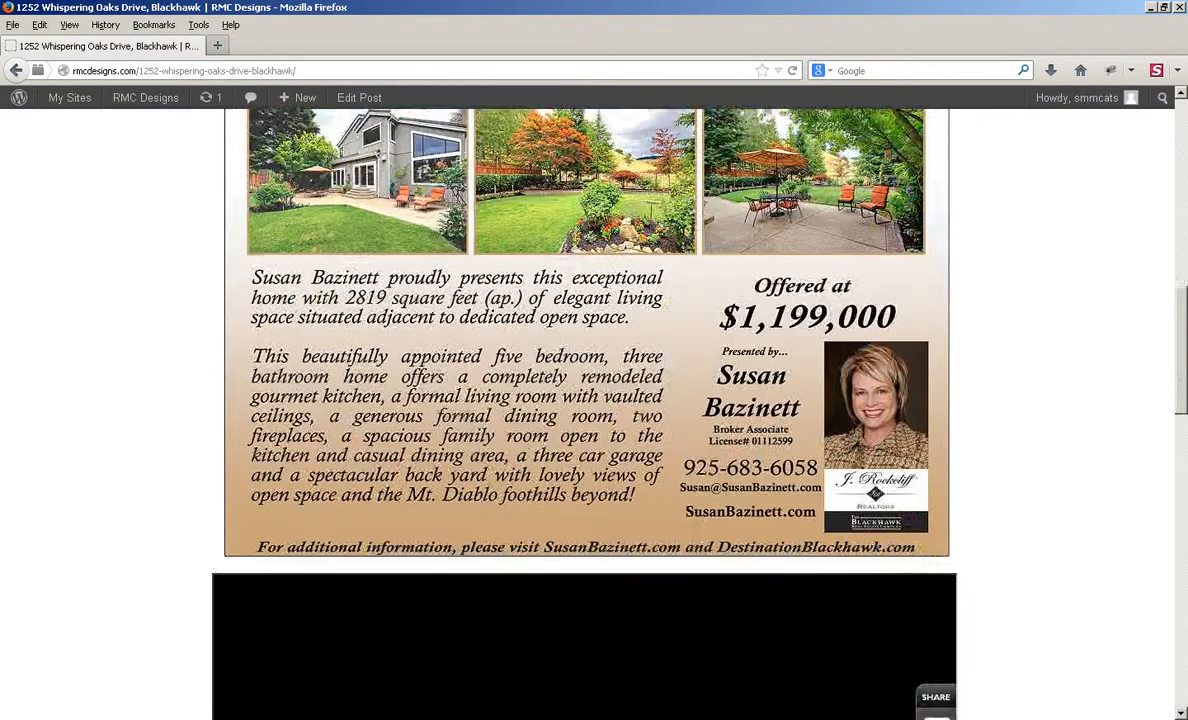
pyautogui.scroll(-8, 587, 414)
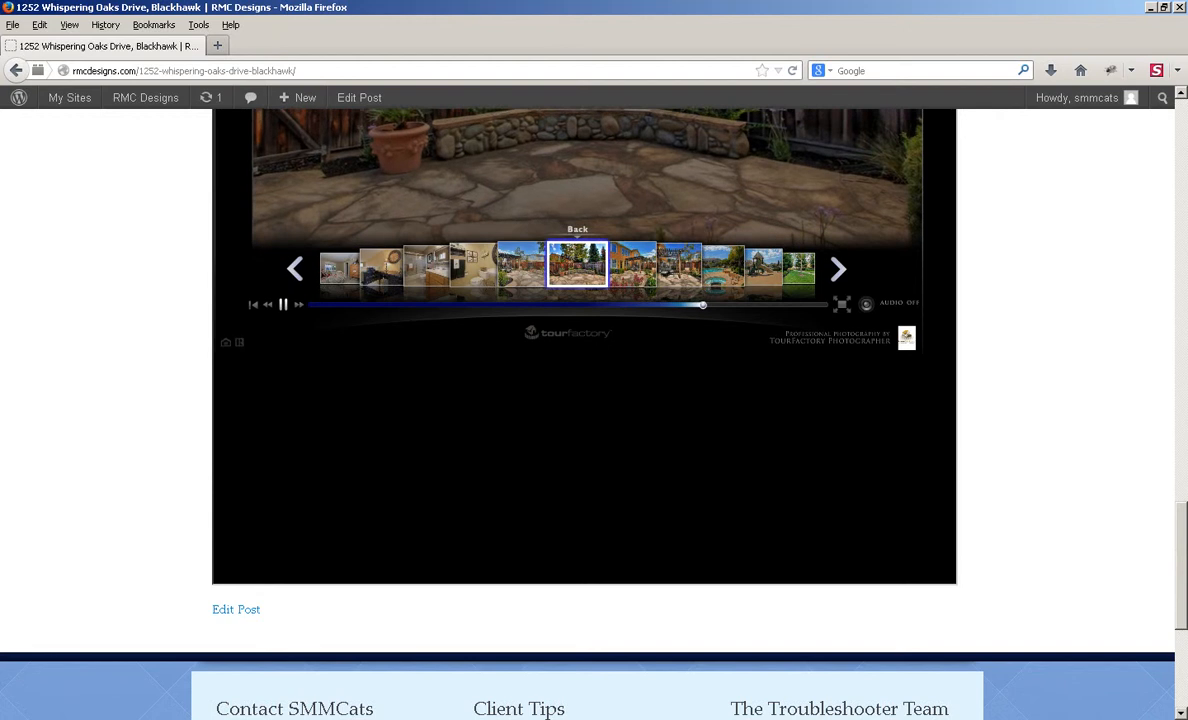
pyautogui.scroll(14, 587, 414)
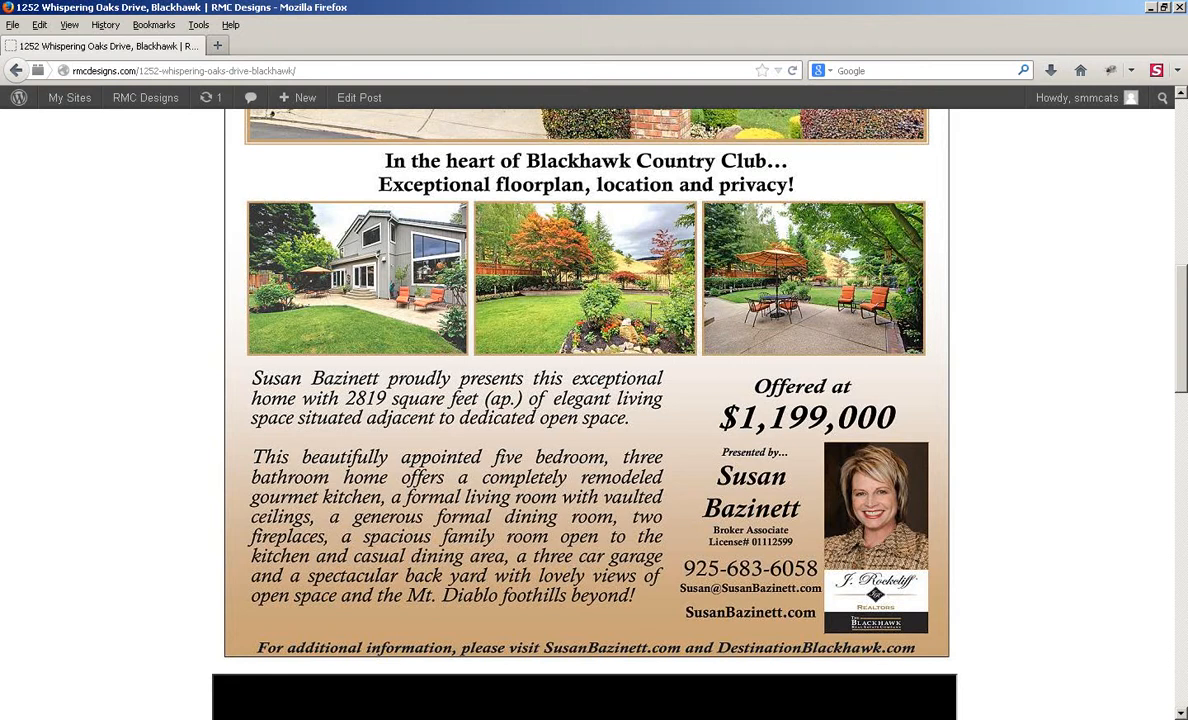
pyautogui.scroll(9, 586, 400)
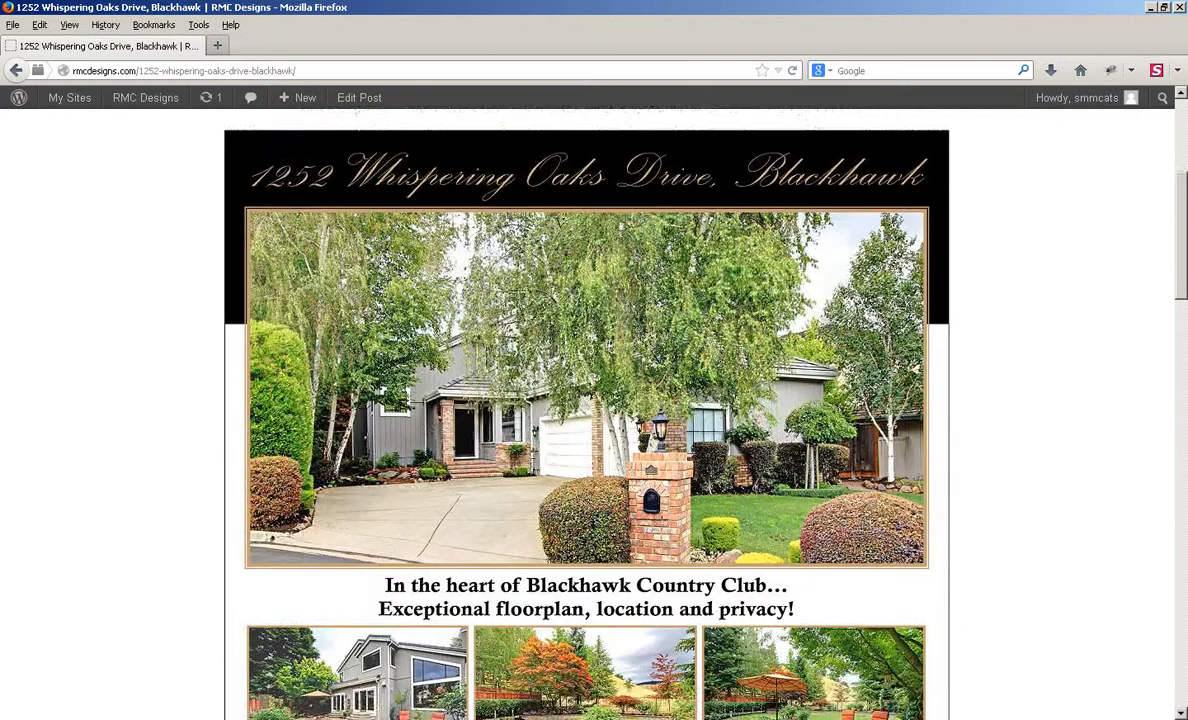
pyautogui.scroll(4, 586, 400)
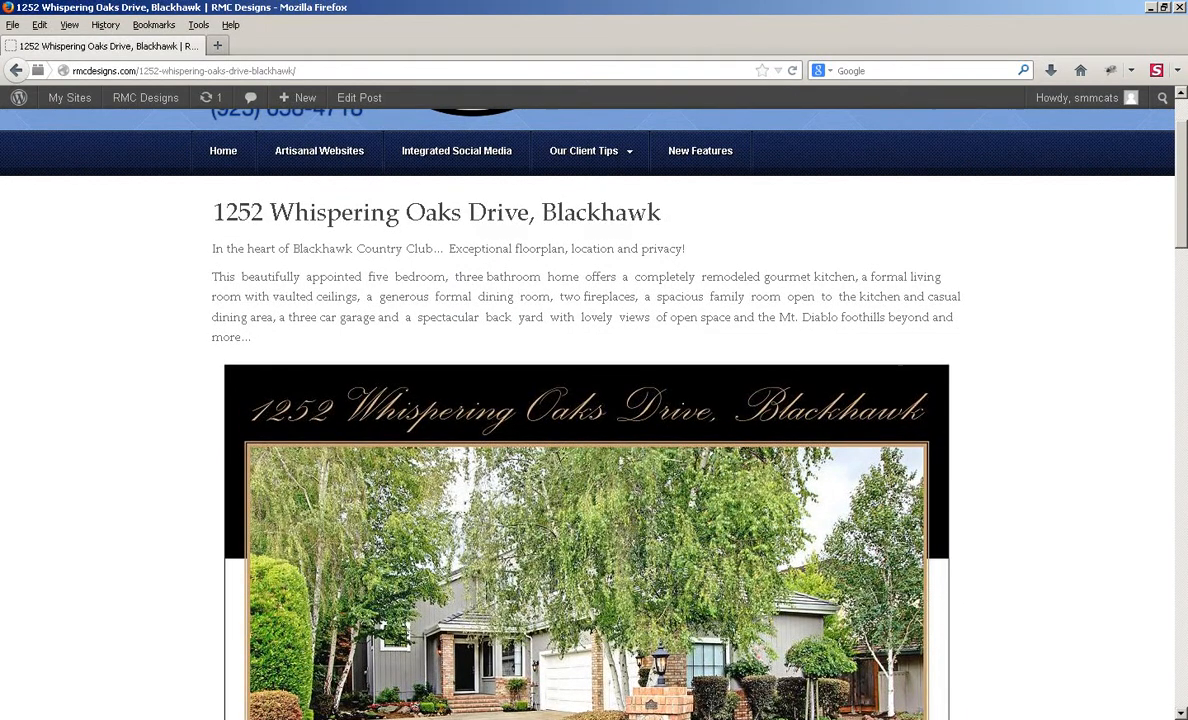
# Step: Load the broker's website ('sus') in a new tab and enter the main site past the splash page
pyautogui.click(217, 46)
pyautogui.write('susanbazinett.com/')
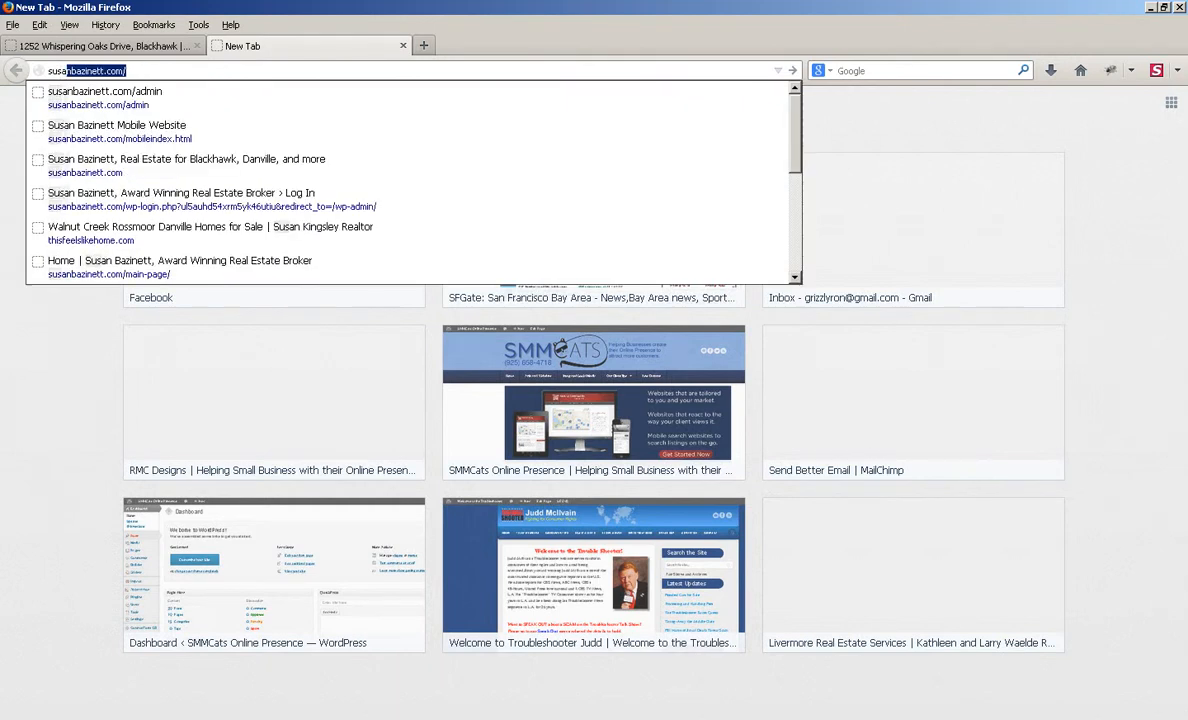
pyautogui.press('Return')
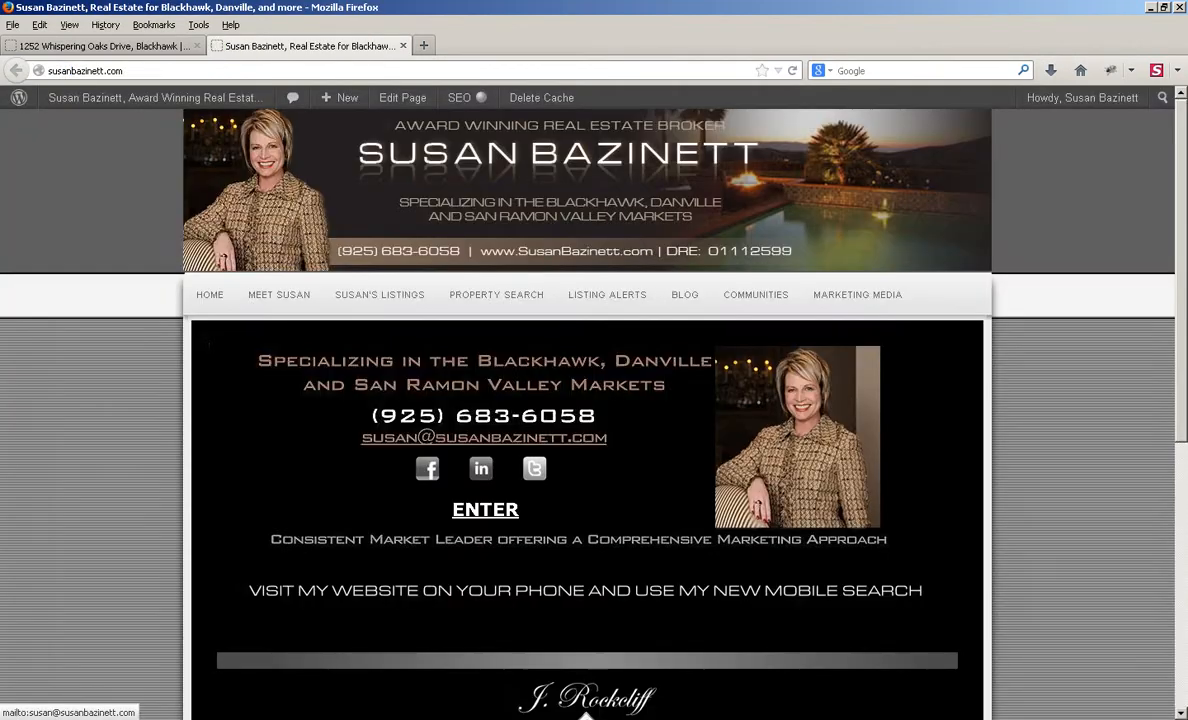
pyautogui.click(485, 510)
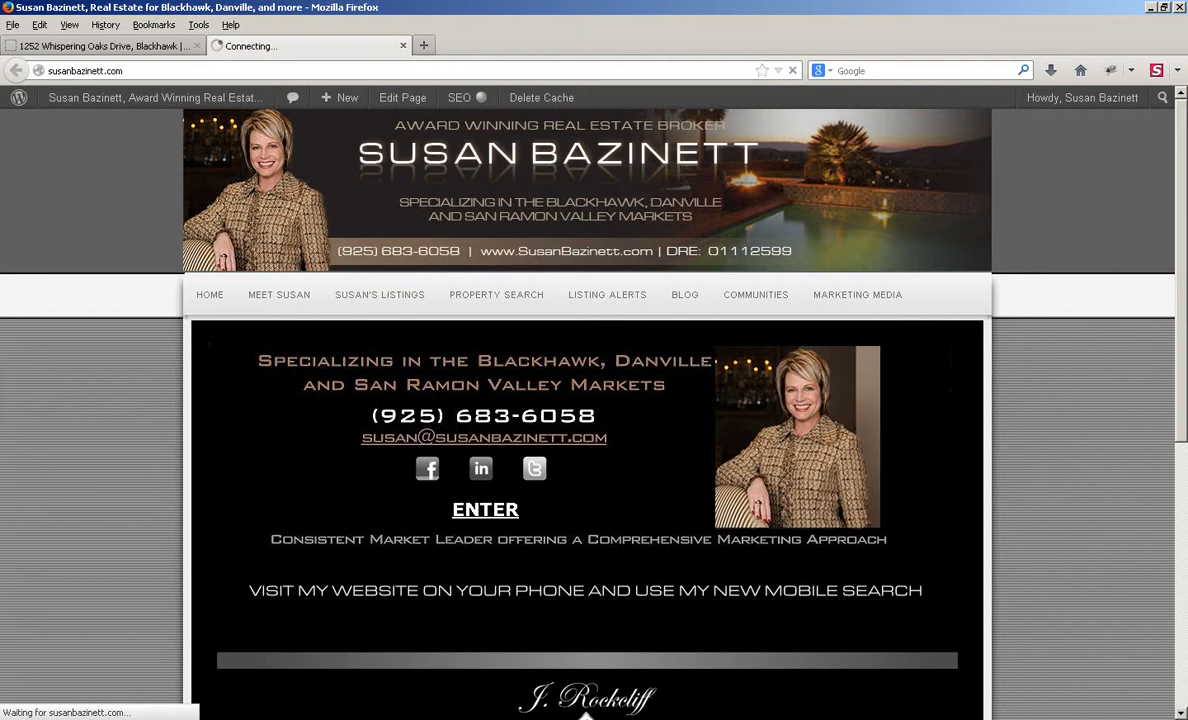
pyautogui.scroll(-4, 590, 400)
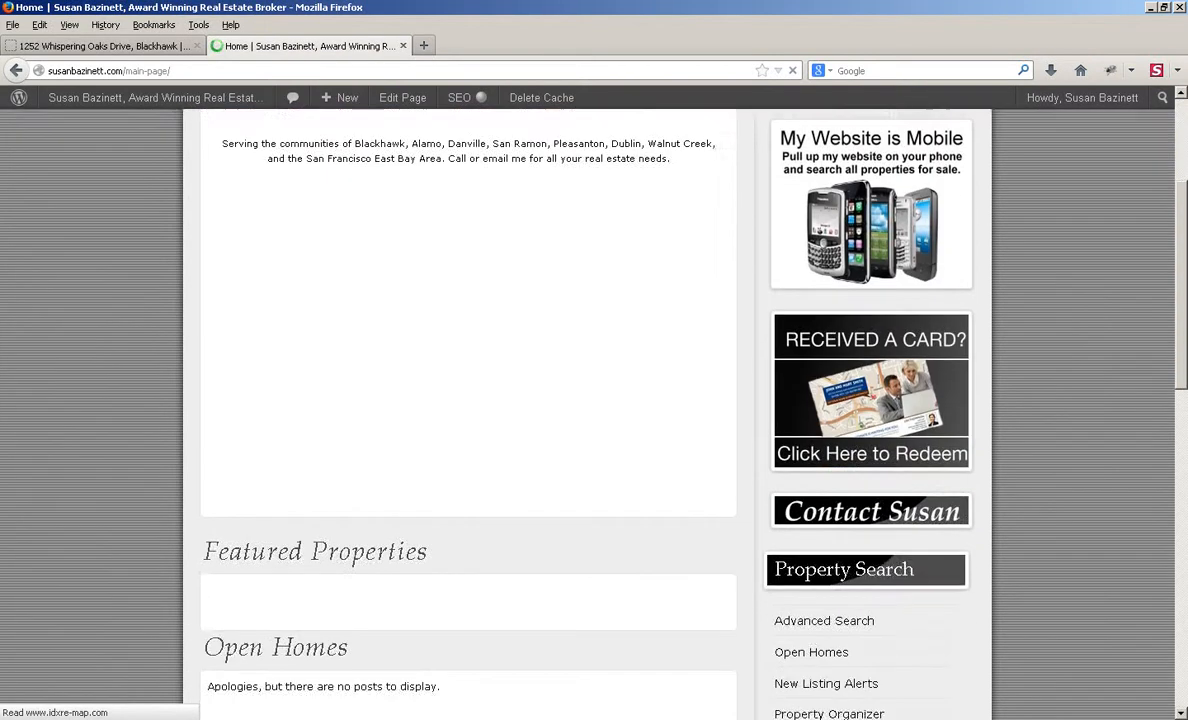
pyautogui.scroll(-3, 590, 400)
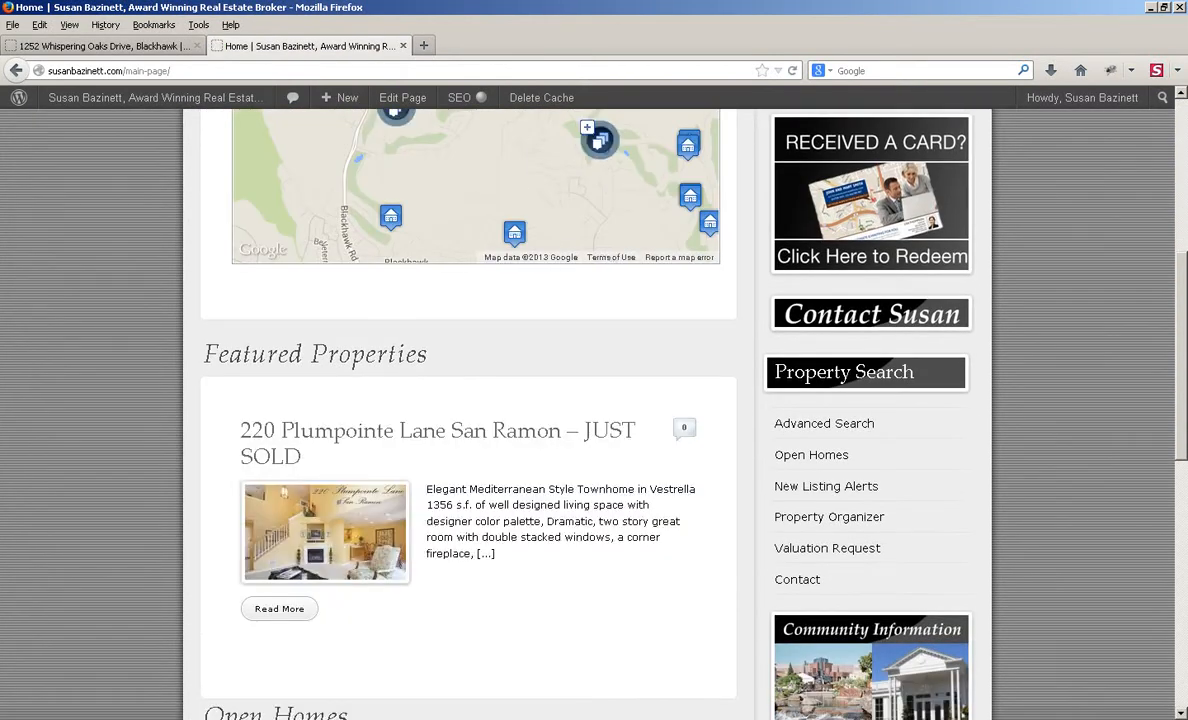
pyautogui.scroll(-3, 590, 400)
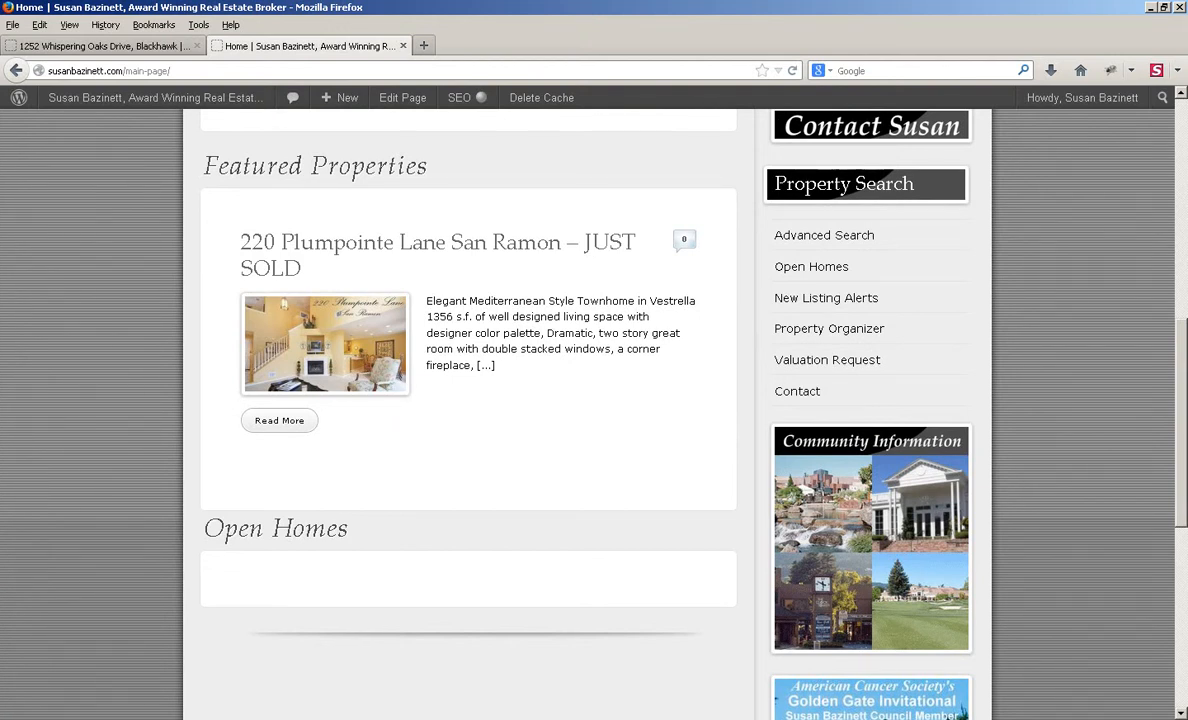
pyautogui.scroll(2, 590, 400)
pyautogui.scroll(3, 590, 400)
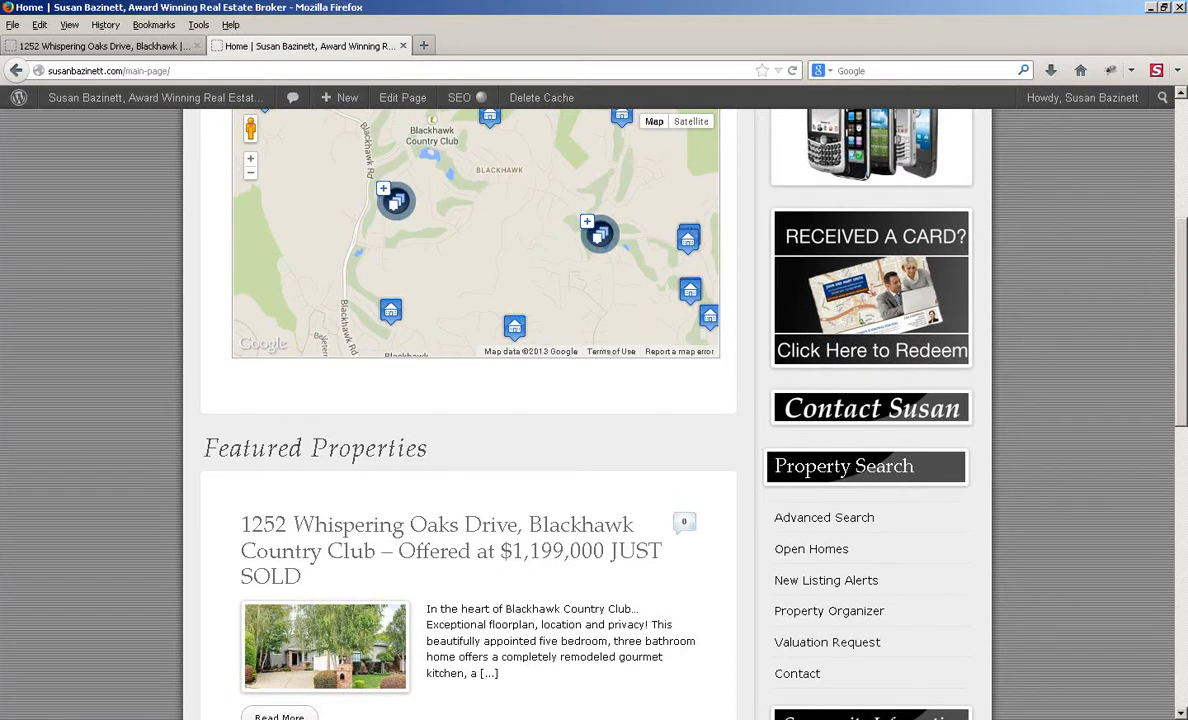
pyautogui.hotkey('ctrl', 'w')
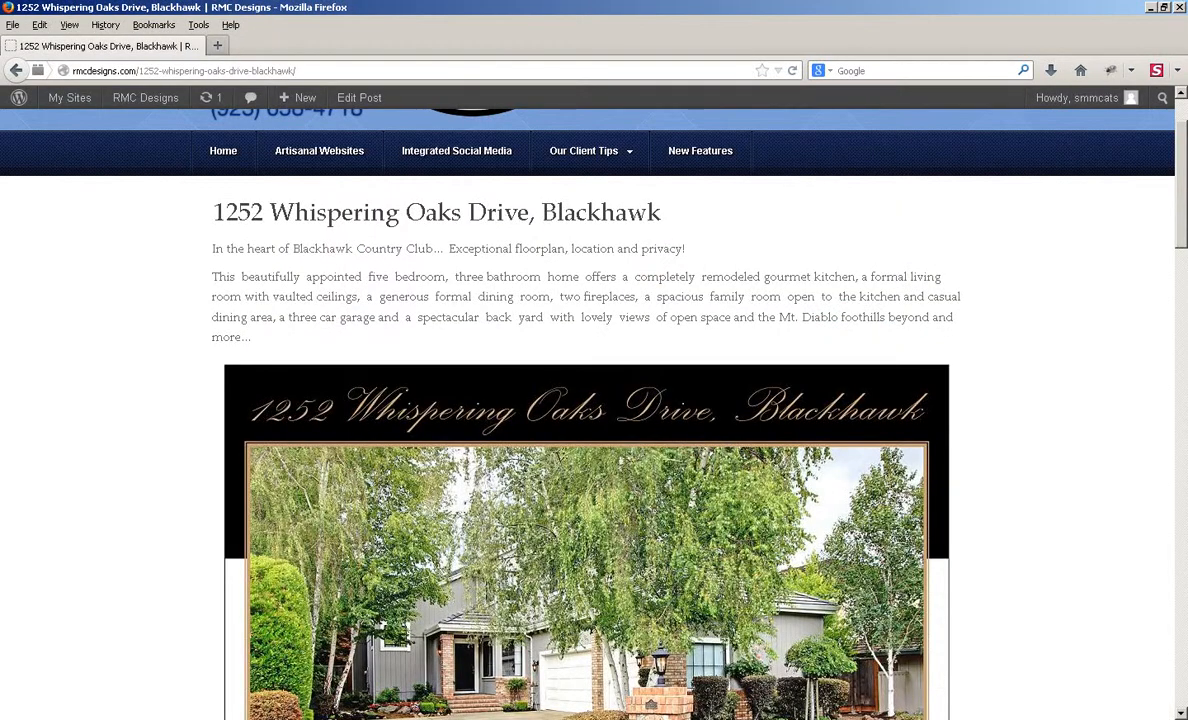